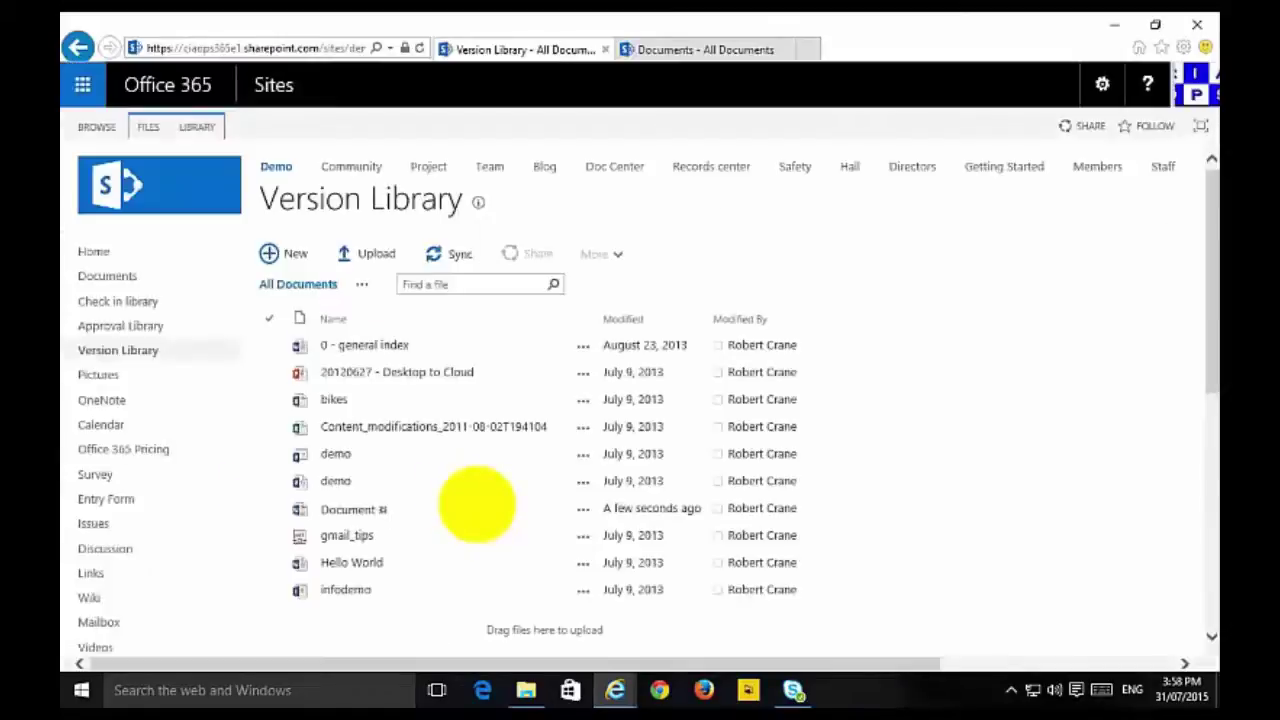
Step: Delete the file named Document from the Version Library, sending it to the site Recycle Bin
left_click(269, 509)
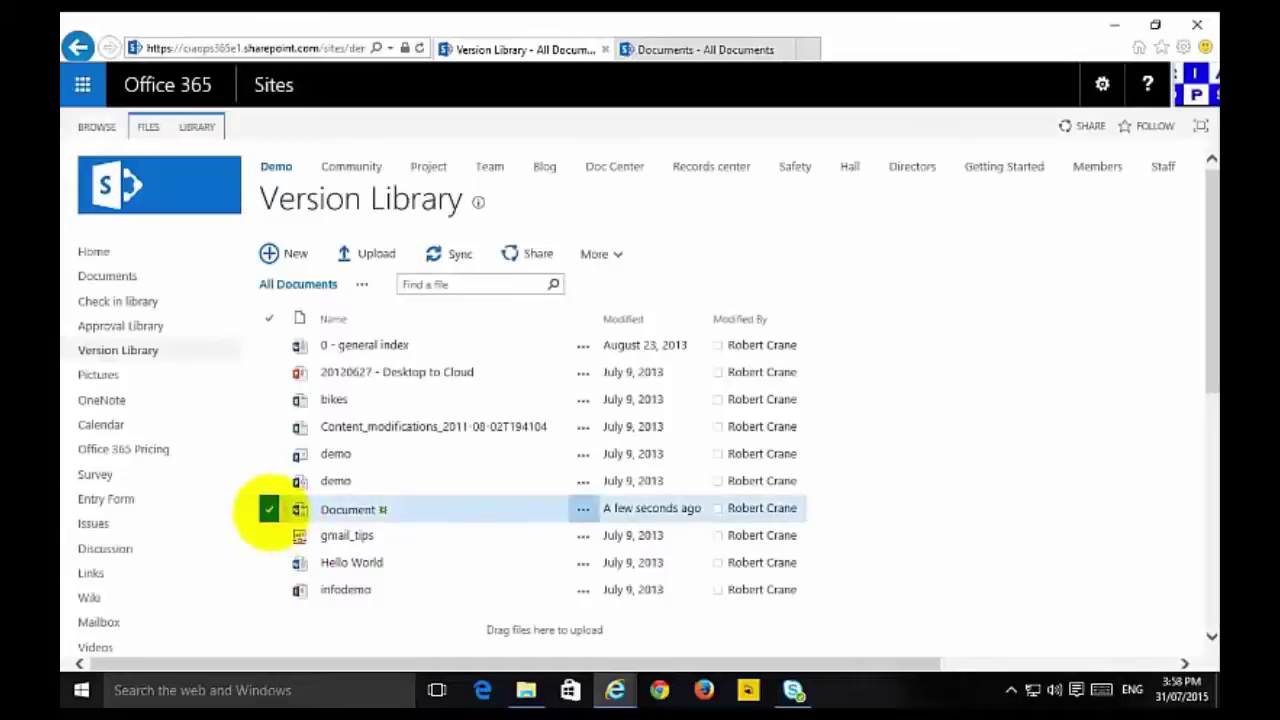
key("Delete")
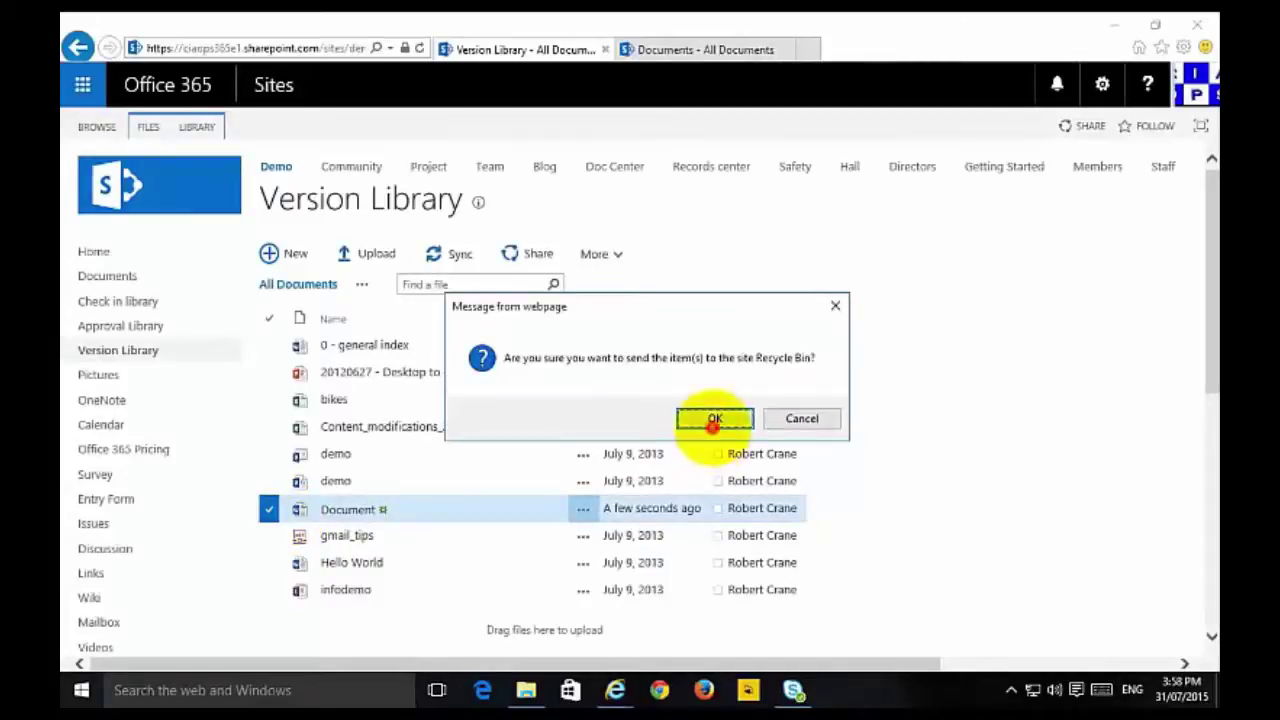
left_click(715, 418)
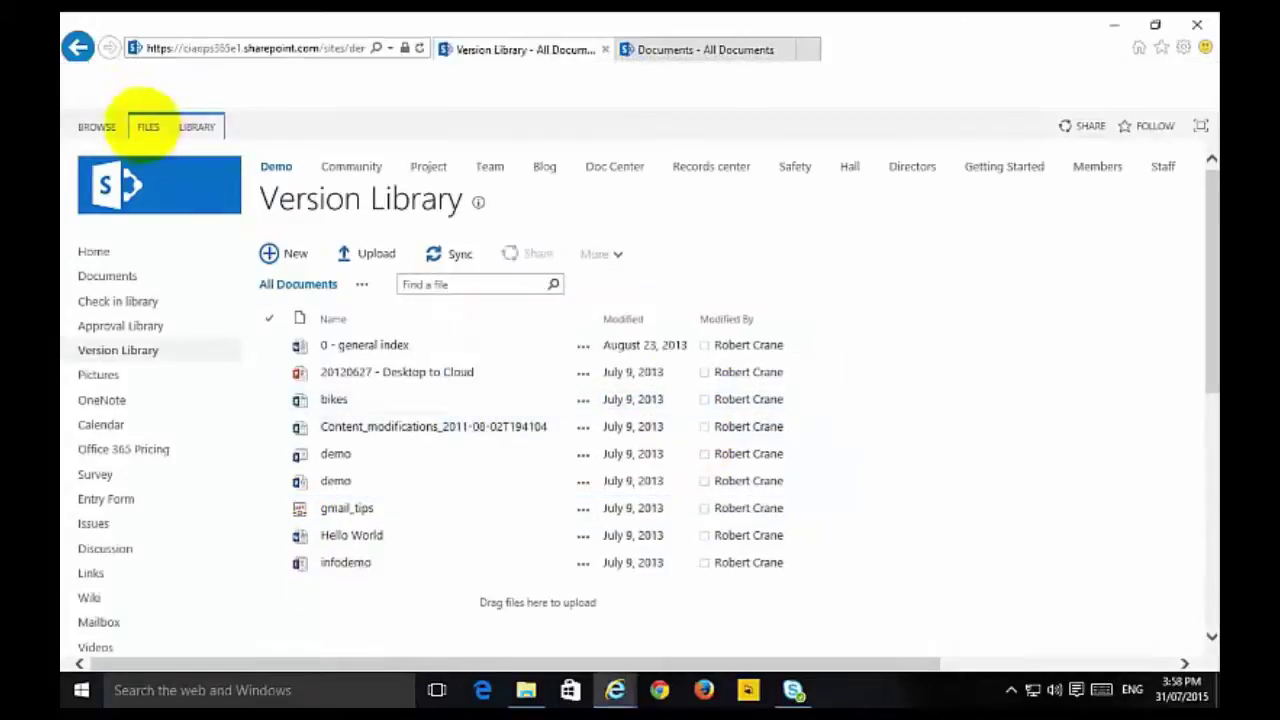
Step: Create a new Word document from the library's default template to inspect it, and close it without saving
left_click(149, 128)
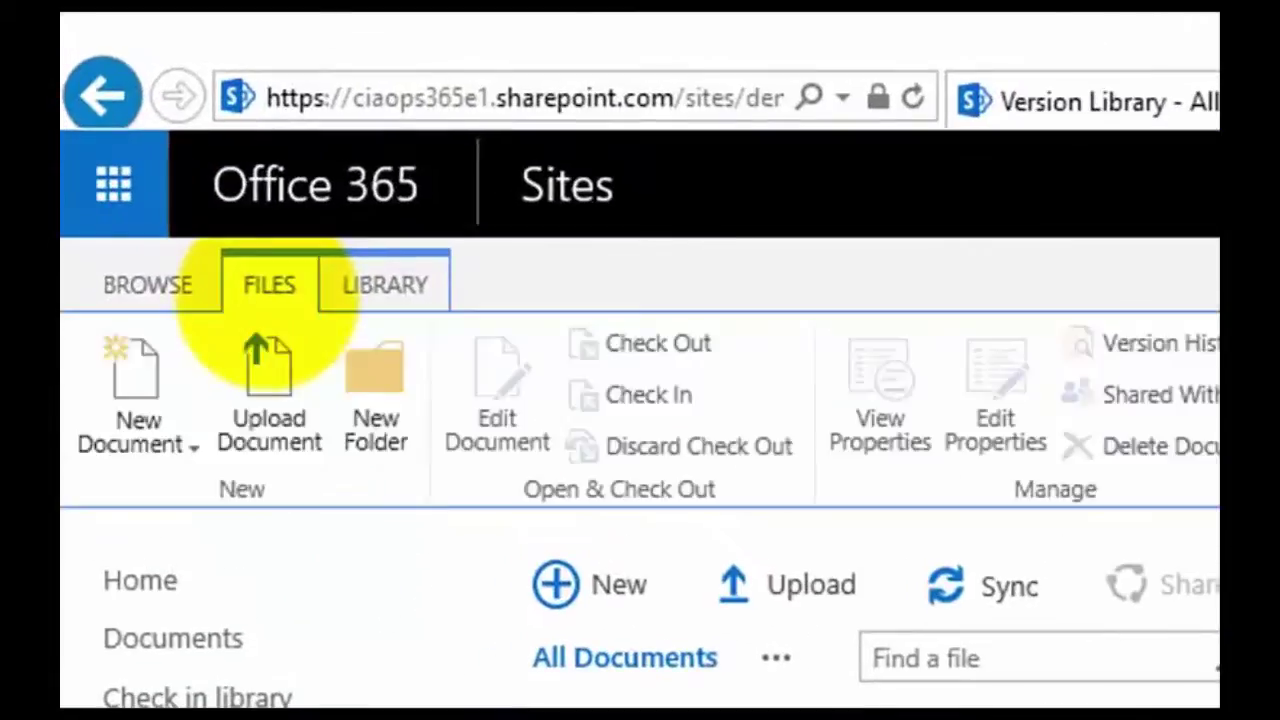
left_click(180, 431)
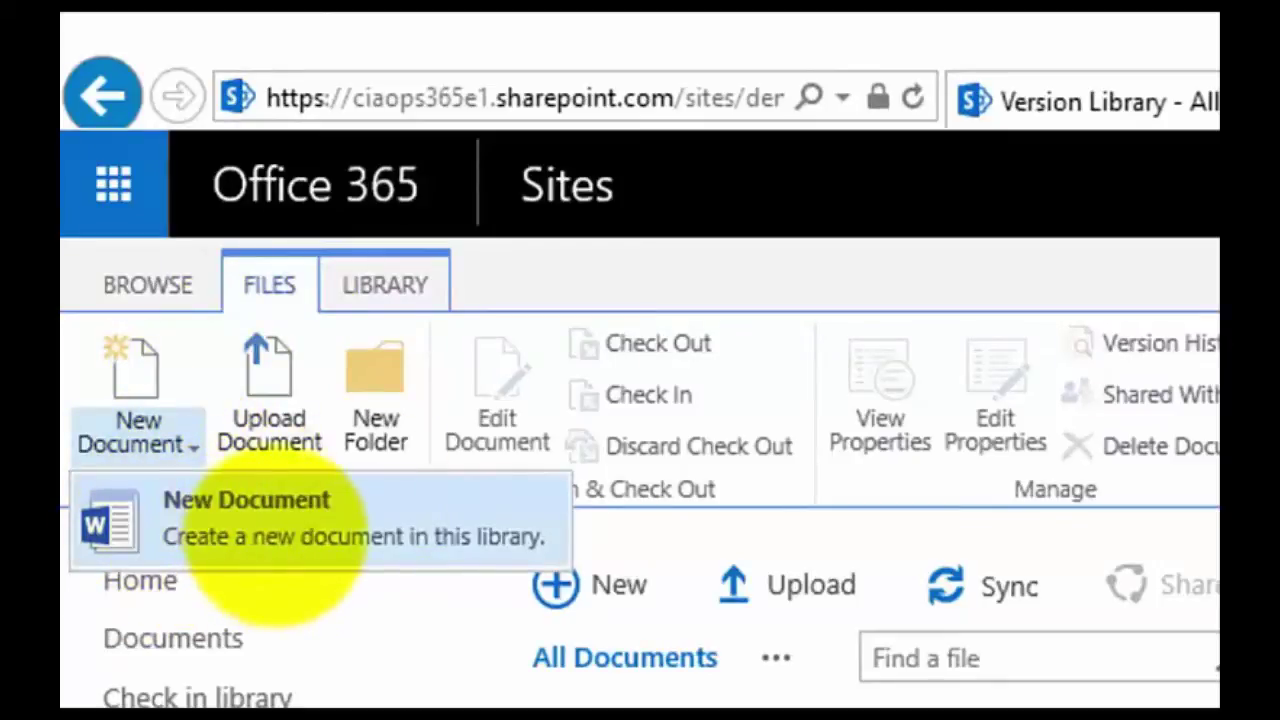
left_click(273, 535)
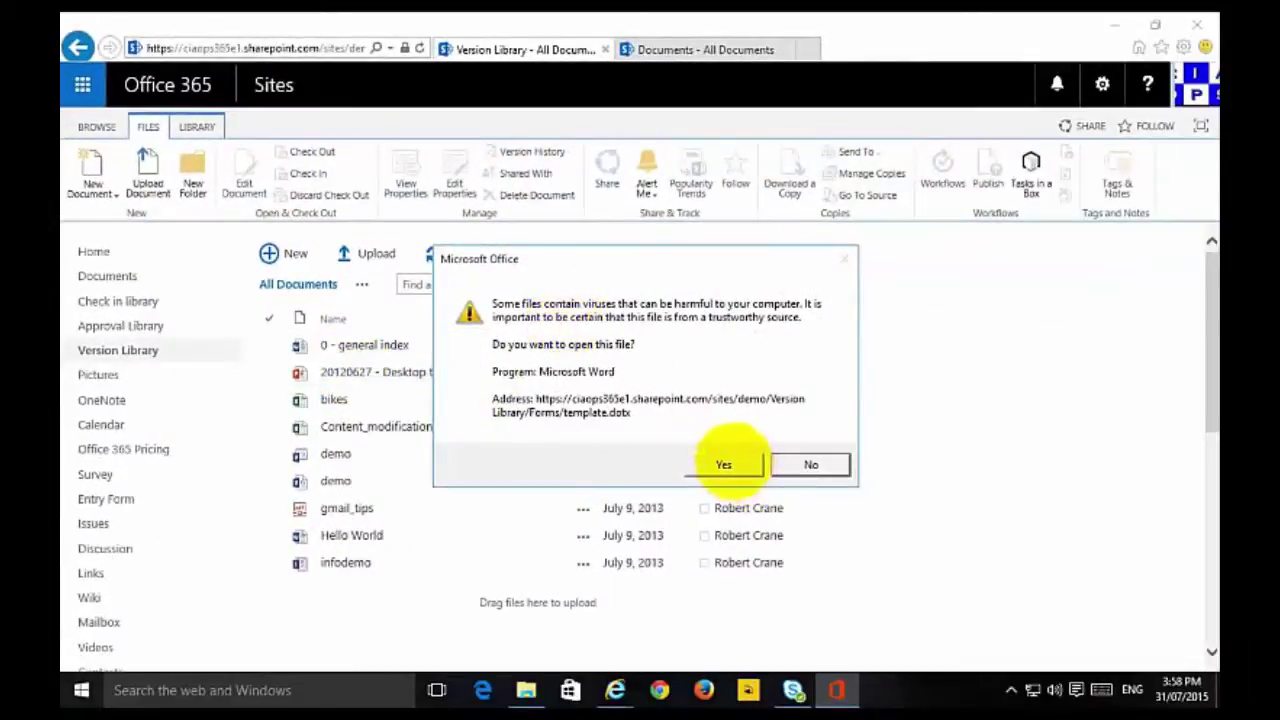
left_click(724, 464)
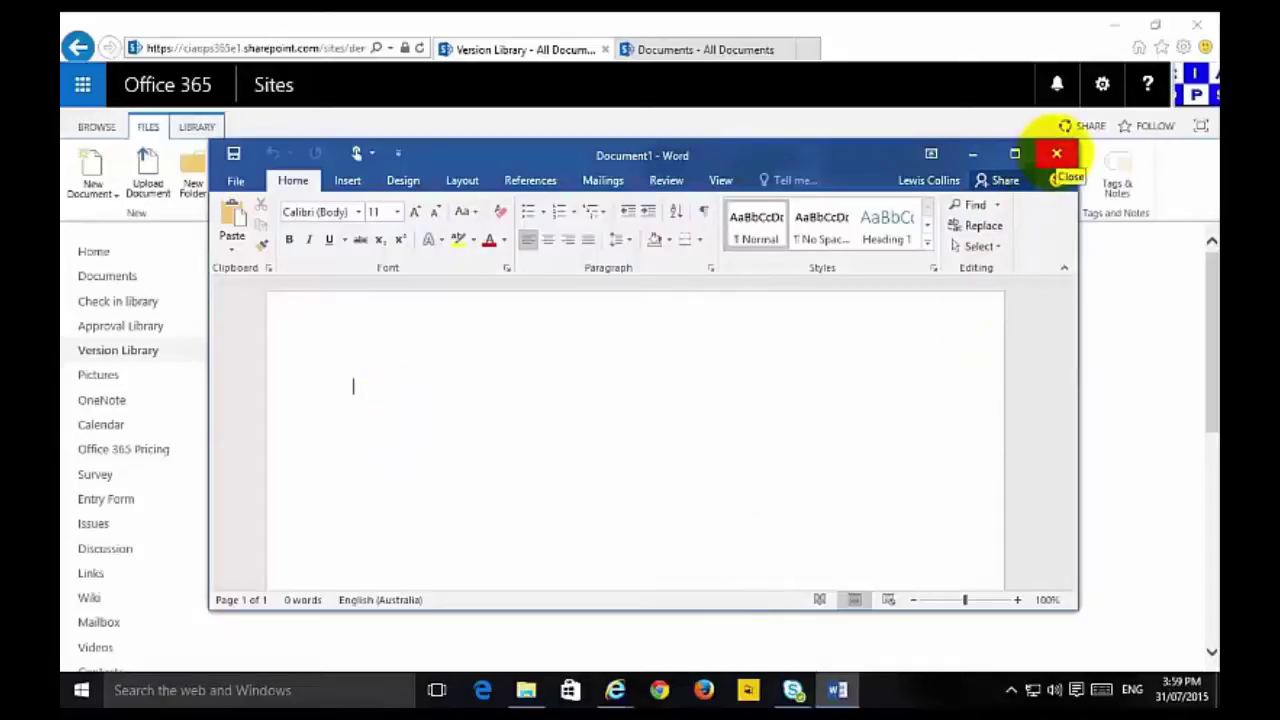
left_click(1055, 153)
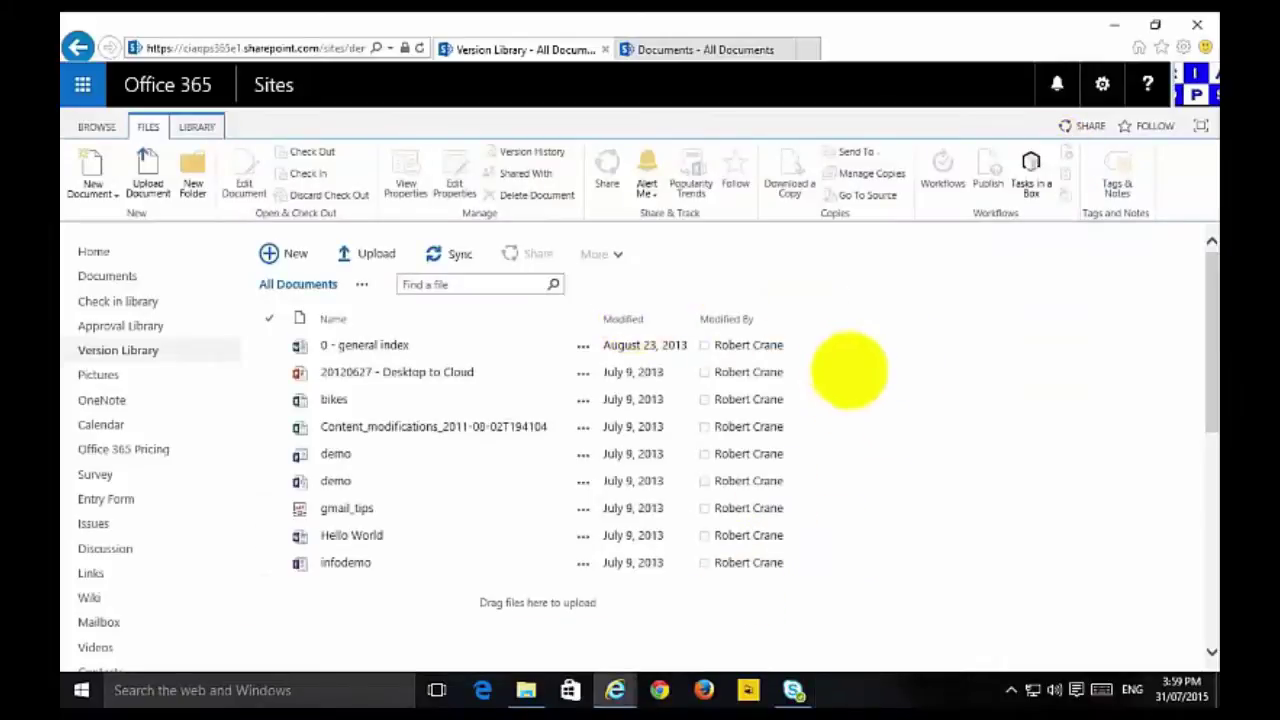
Step: Switch to File Explorer and review the Expenses.xltx, Invoice.dotx and Strategy.potx files in the Templates folder
left_click(520, 688)
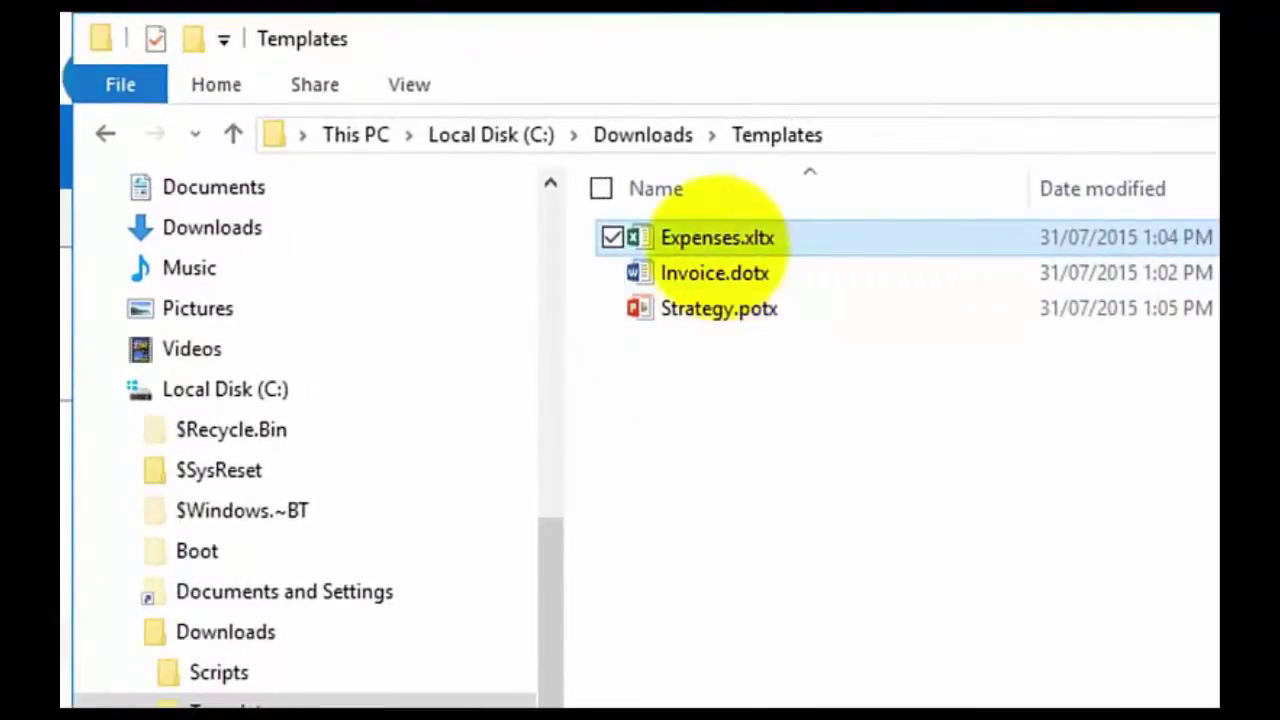
mouse_move(718, 282)
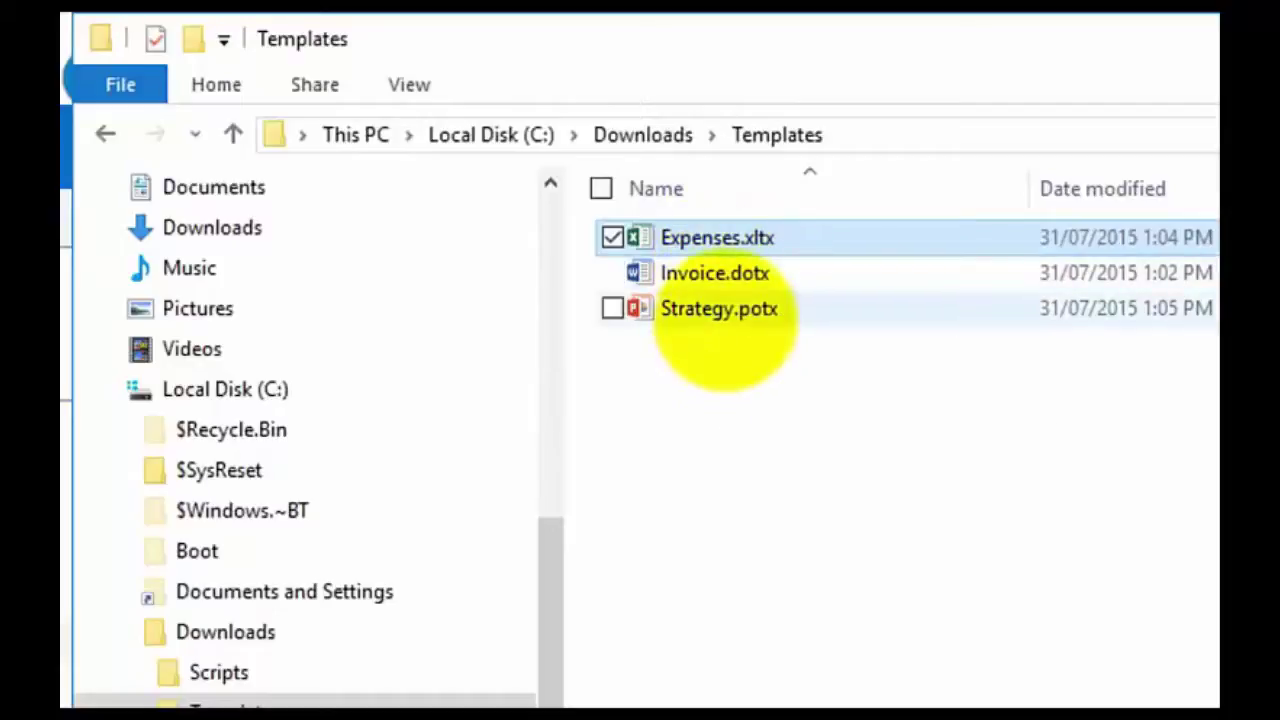
mouse_move(724, 321)
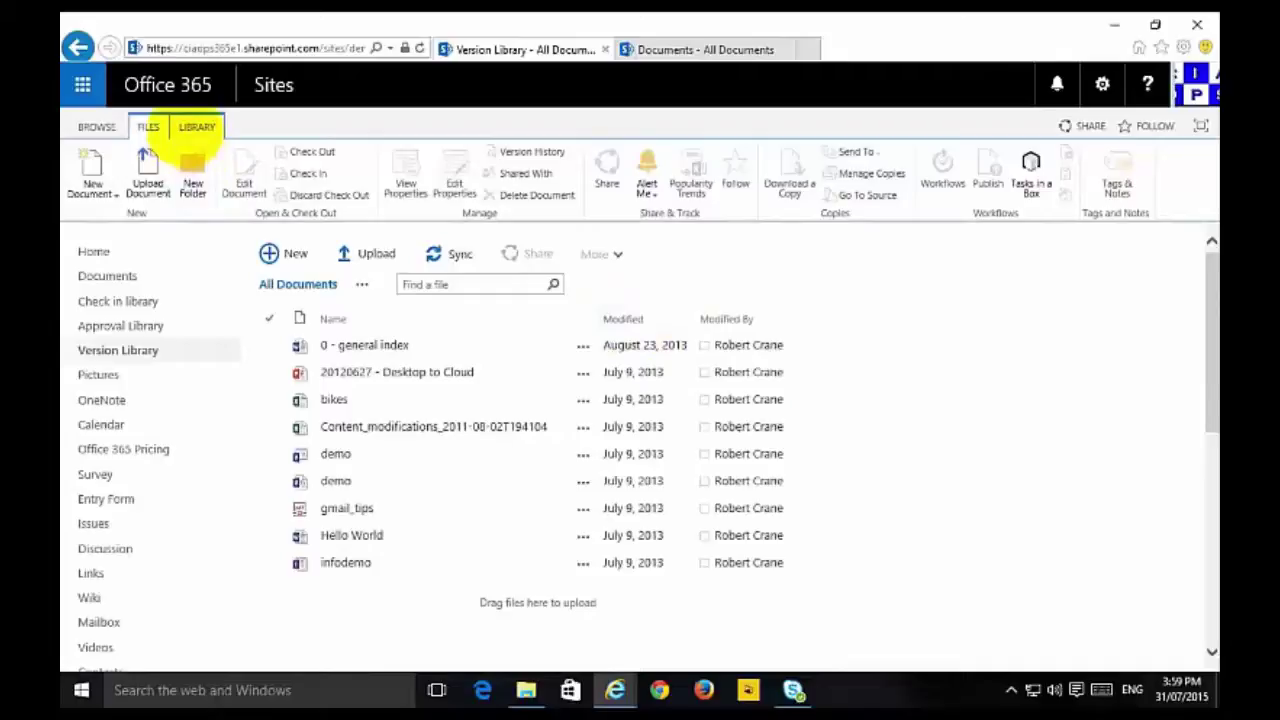
Step: Go to the Version Library's advanced settings and open its current document template for editing in Word
left_click(196, 127)
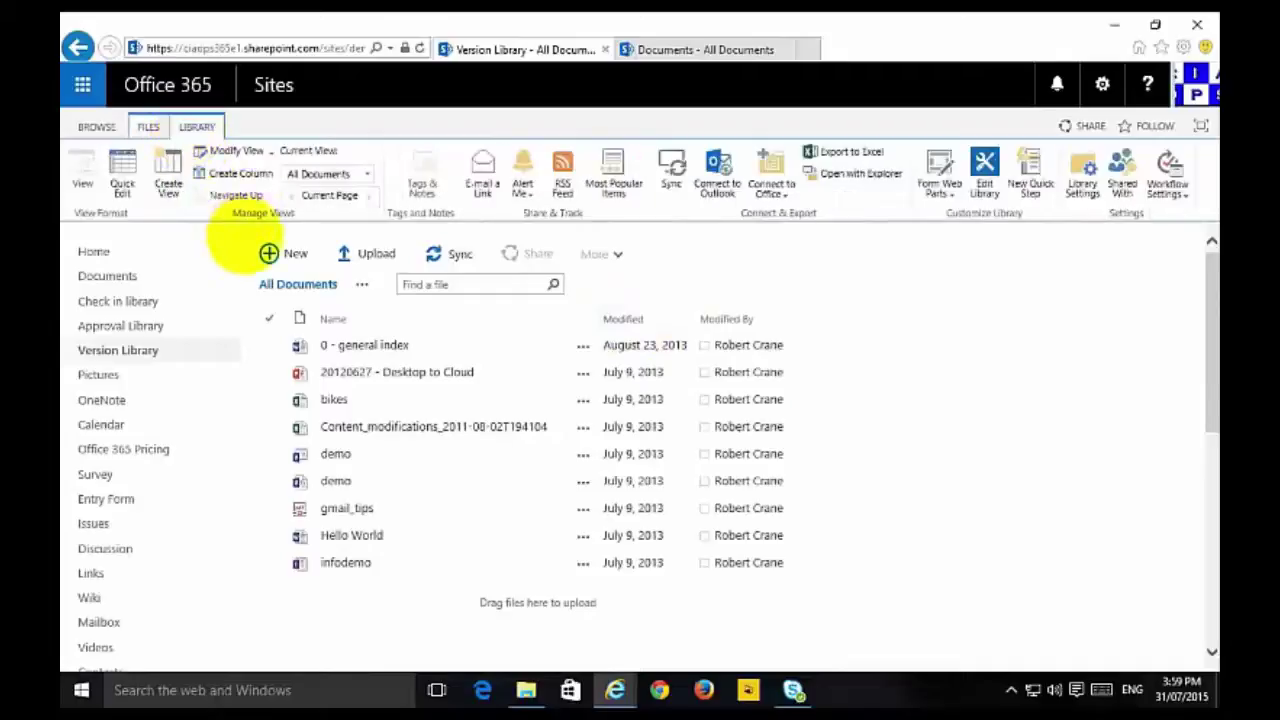
left_click(1078, 176)
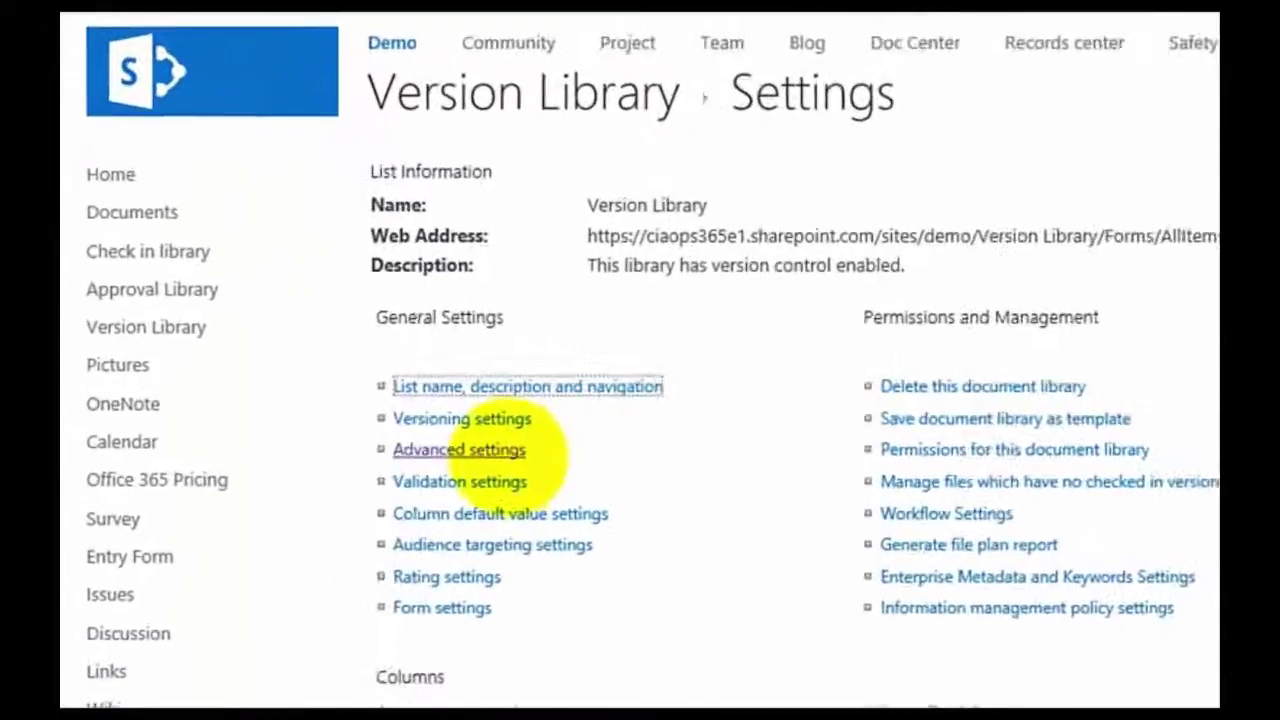
left_click(508, 451)
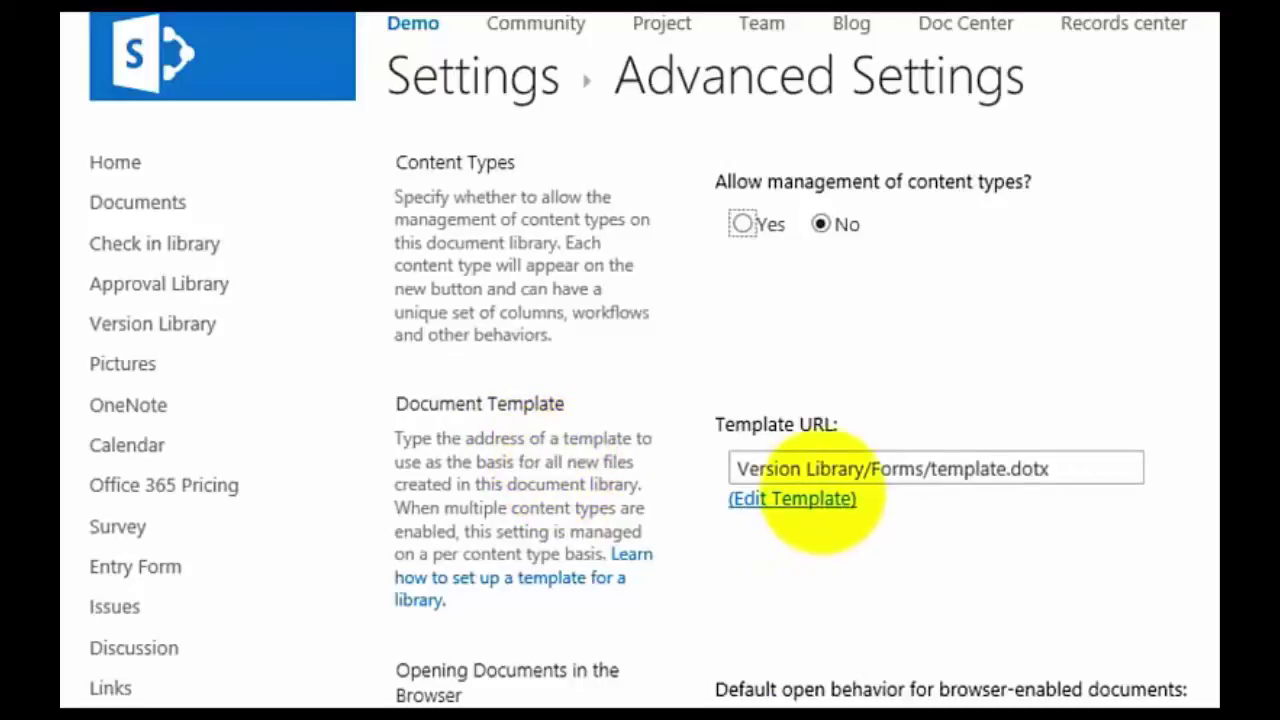
left_click(795, 500)
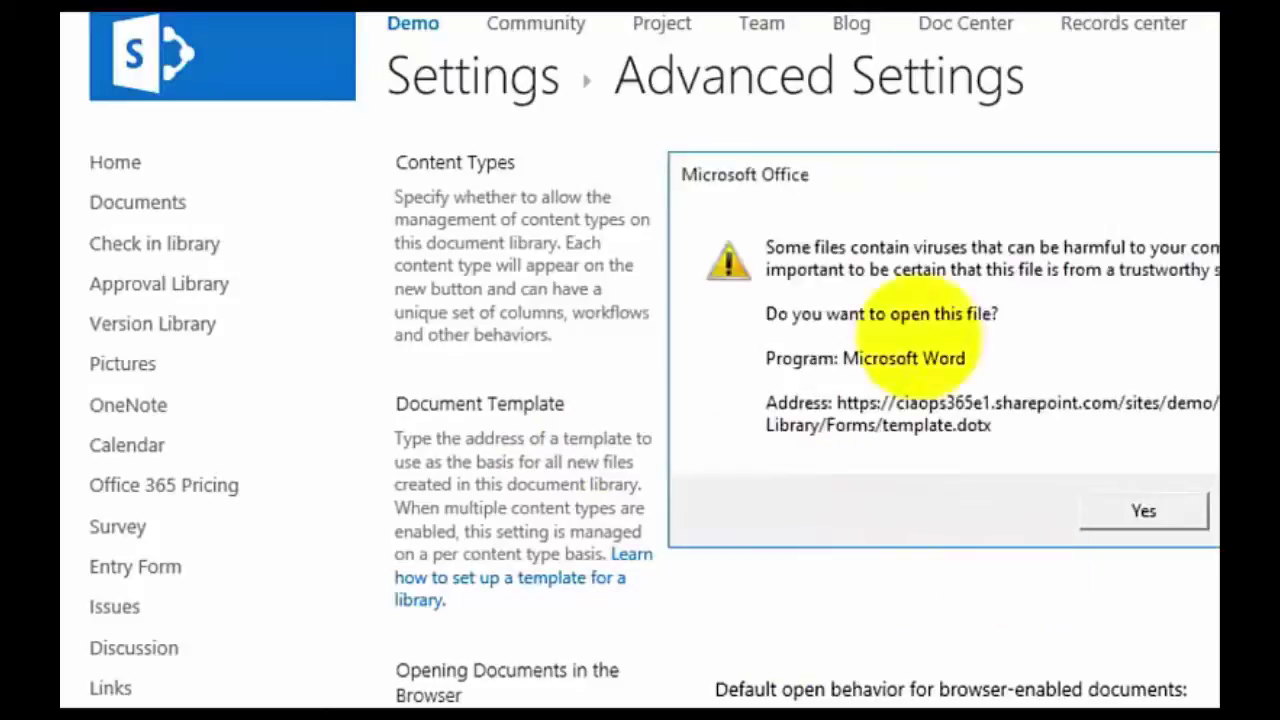
left_click(1143, 511)
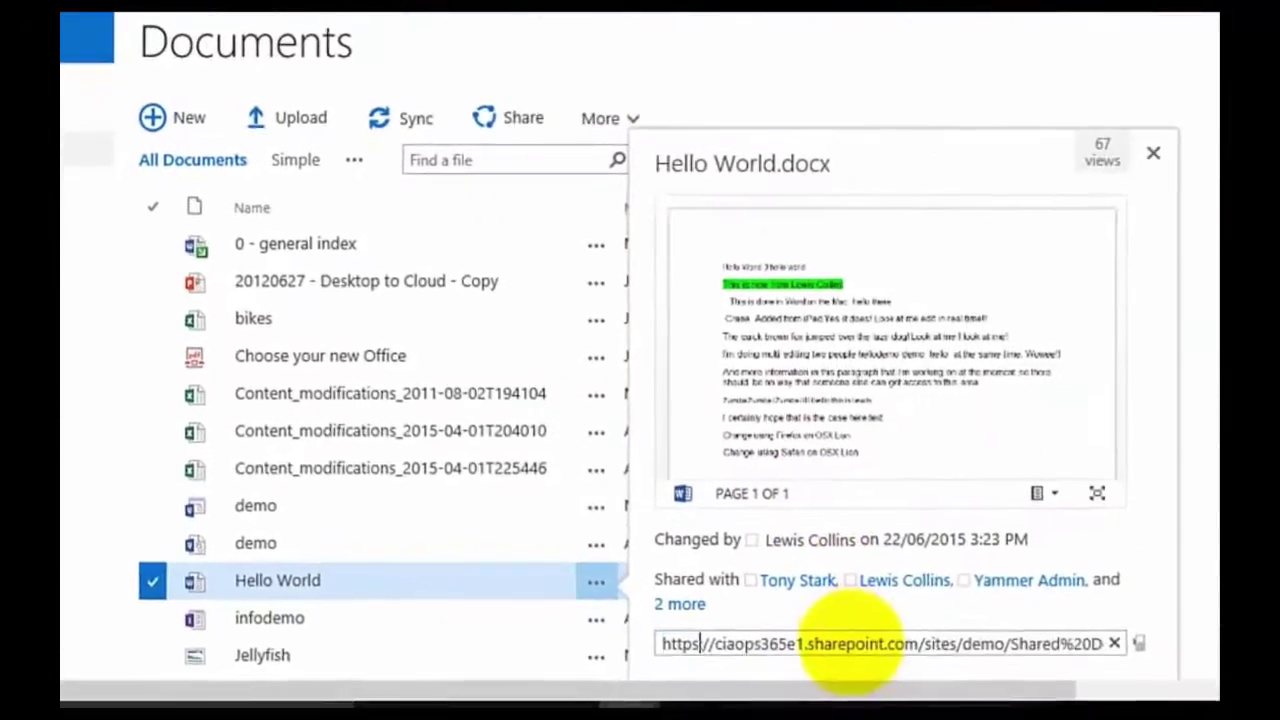
Step: Copy the link address of Hello World.docx in the Documents library
left_click(848, 643)
right_click(855, 643)
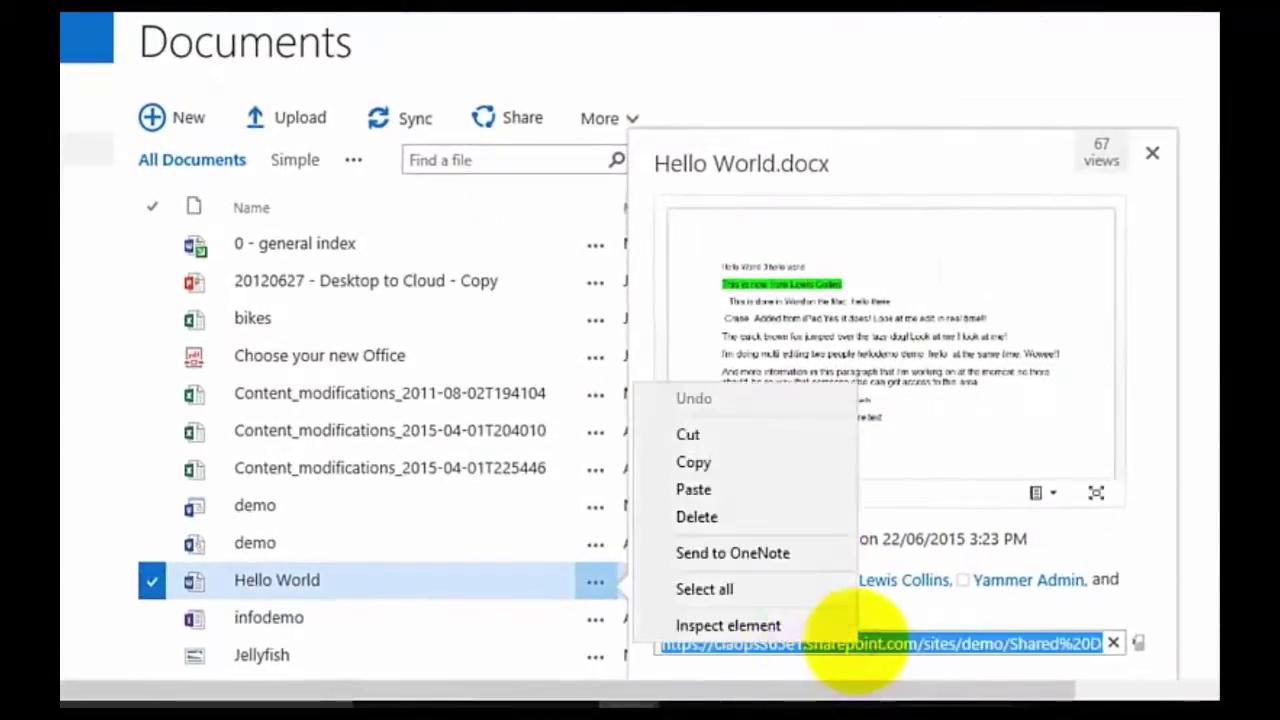
left_click(691, 458)
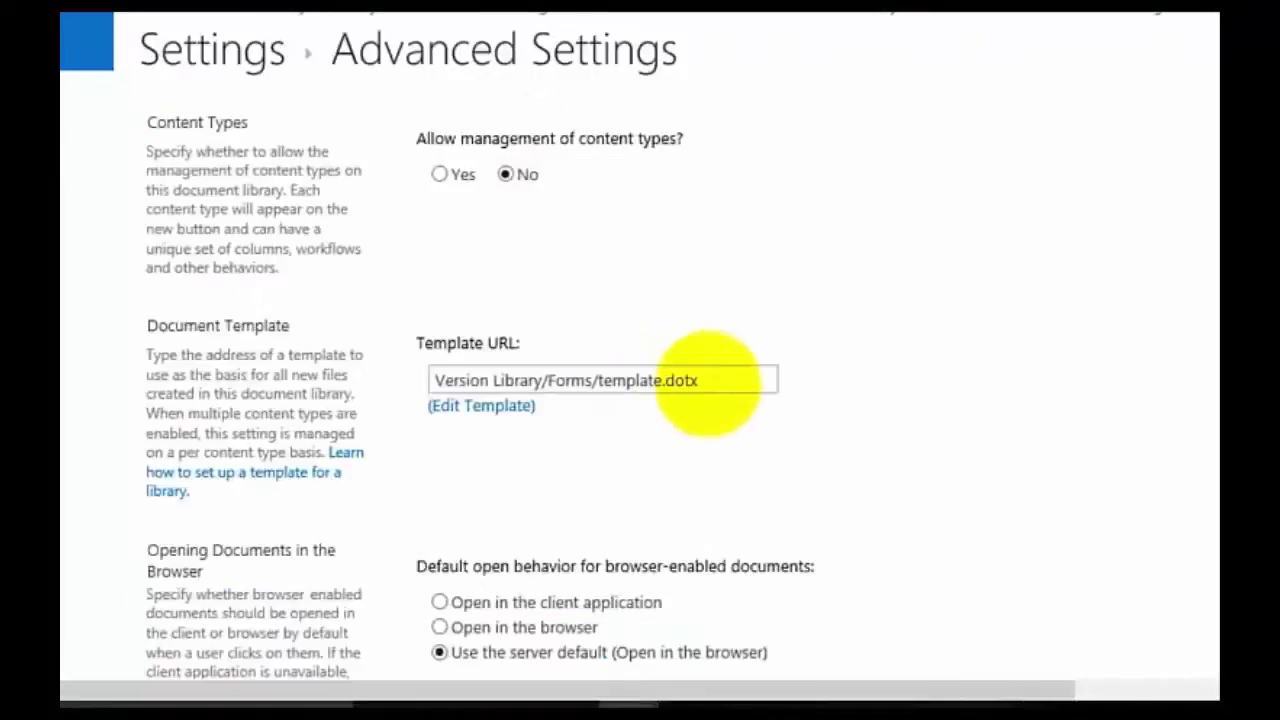
Step: Try to save the copied Hello World.docx address, trimmed to end at .docx, as the Version Library's template URL
left_click_drag(712, 380, 390, 375)
key("ctrl+v")
key("BackSpace")
key("BackSpace")
key("BackSpace")
key("BackSpace")
key("BackSpace")
key("BackSpace")
key("BackSpace")
key("BackSpace")
key("BackSpace")
key("BackSpace")
key("BackSpace")
key("BackSpace")
key("BackSpace")
key("BackSpace")
key("BackSpace")
key("BackSpace")
key("BackSpace")
key("BackSpace")
key("BackSpace")
key("BackSpace")
key("BackSpace")
key("BackSpace")
key("BackSpace")
key("BackSpace")
key("BackSpace")
key("BackSpace")
key("BackSpace")
key("BackSpace")
key("BackSpace")
key("BackSpace")
key("BackSpace")
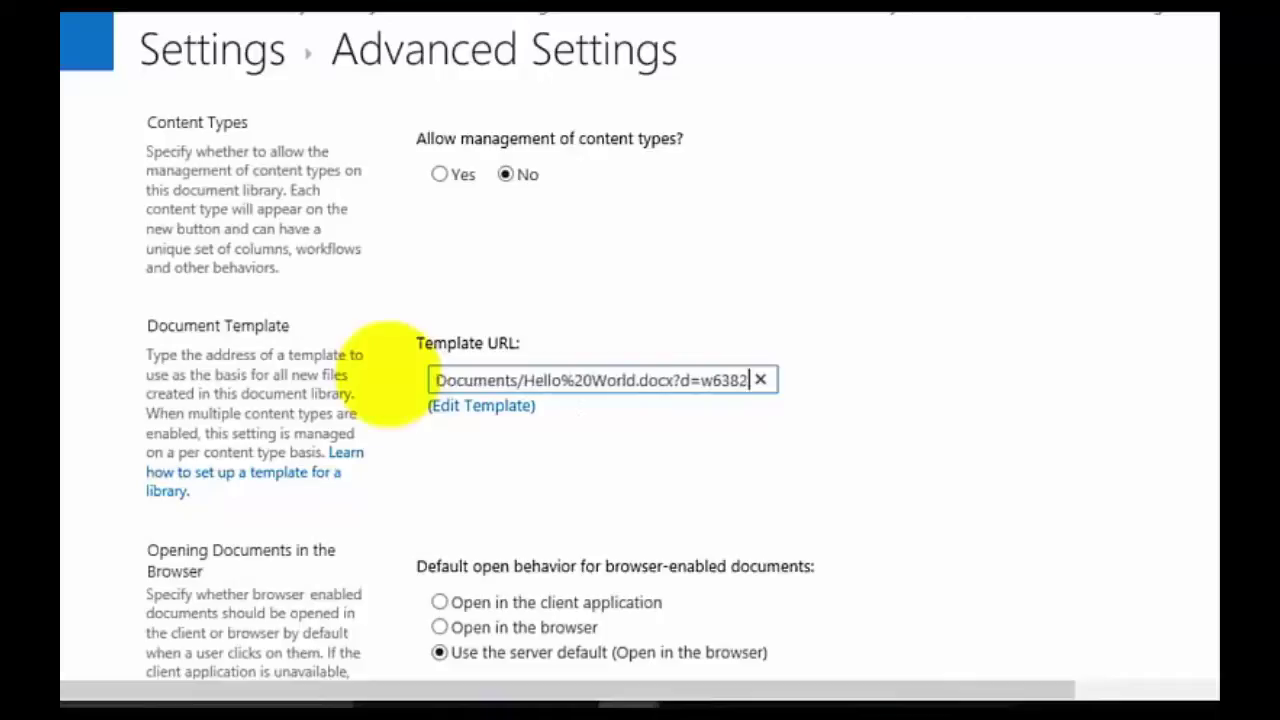
key("BackSpace")
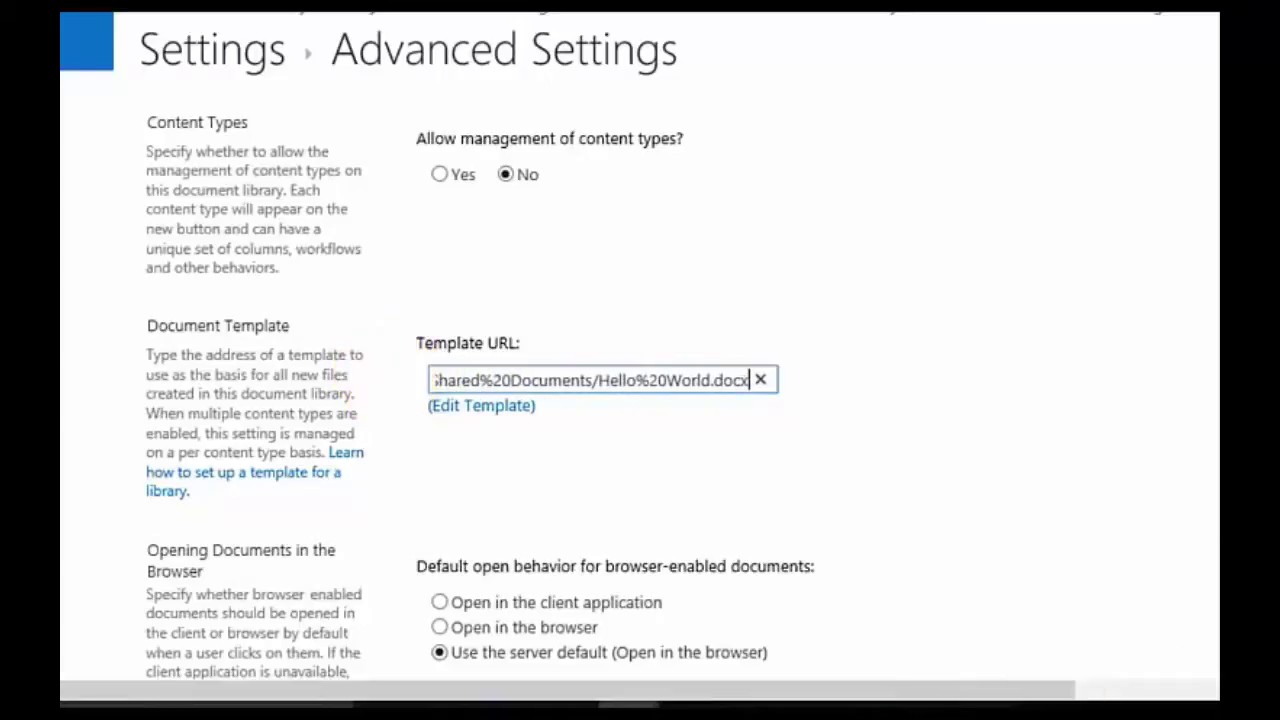
scroll(640, 360, "down", 15)
left_click(743, 554)
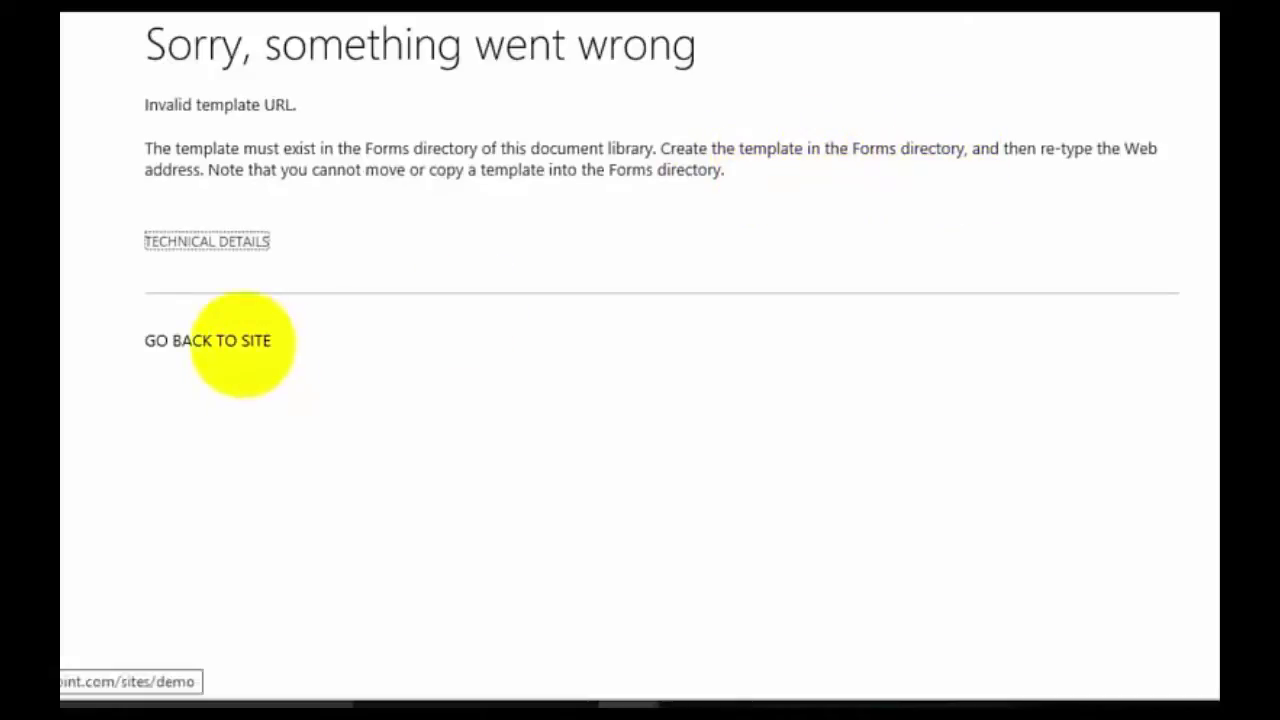
Step: Return to the site and reopen the Version Library's advanced settings
left_click(242, 342)
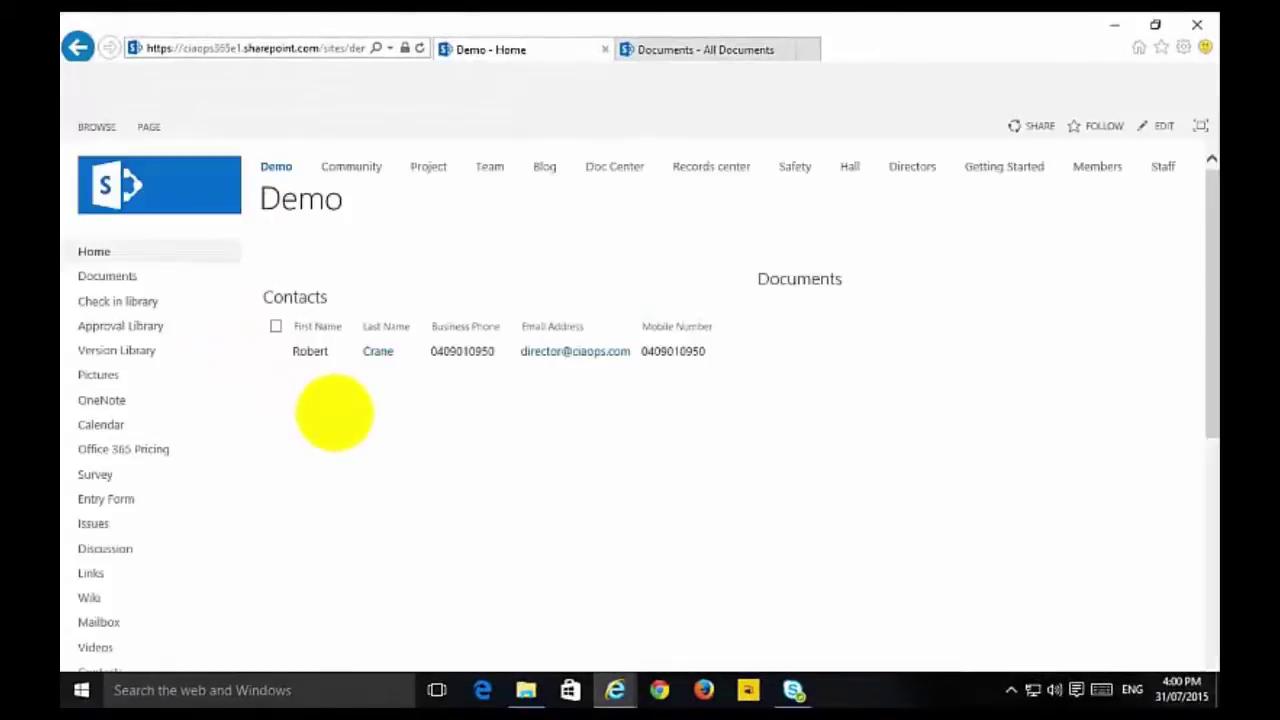
left_click(135, 350)
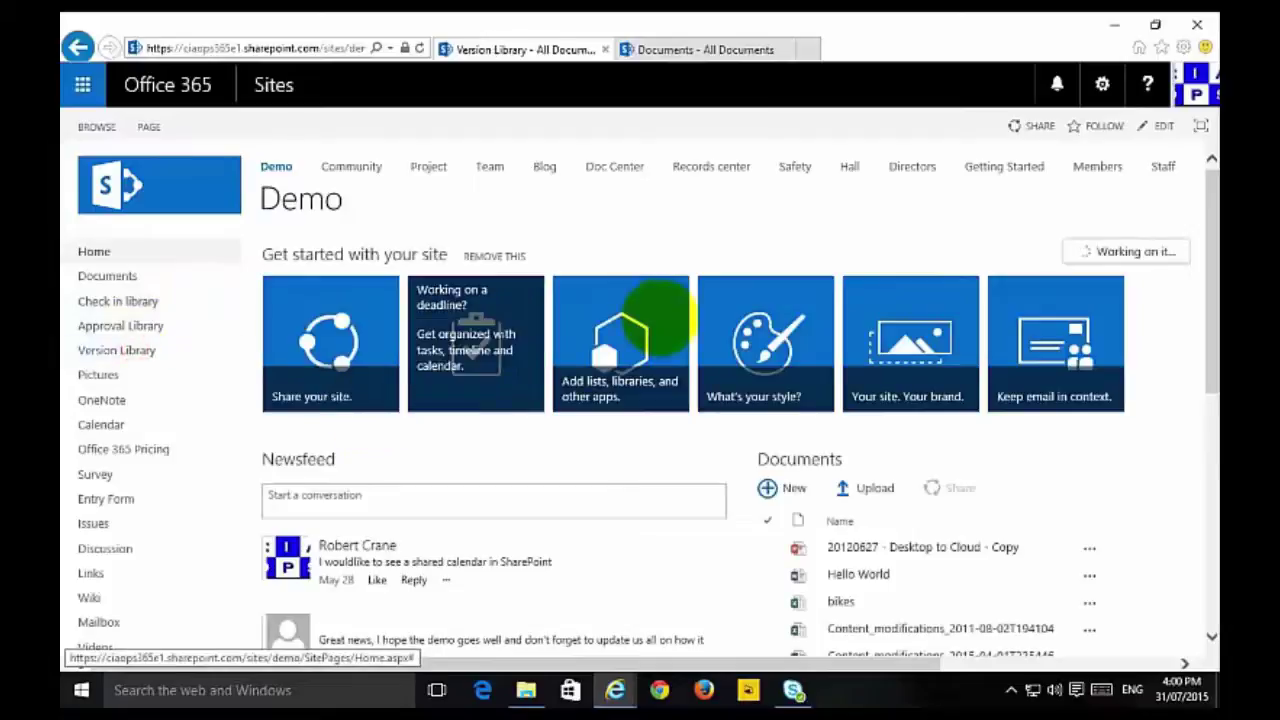
left_click(198, 127)
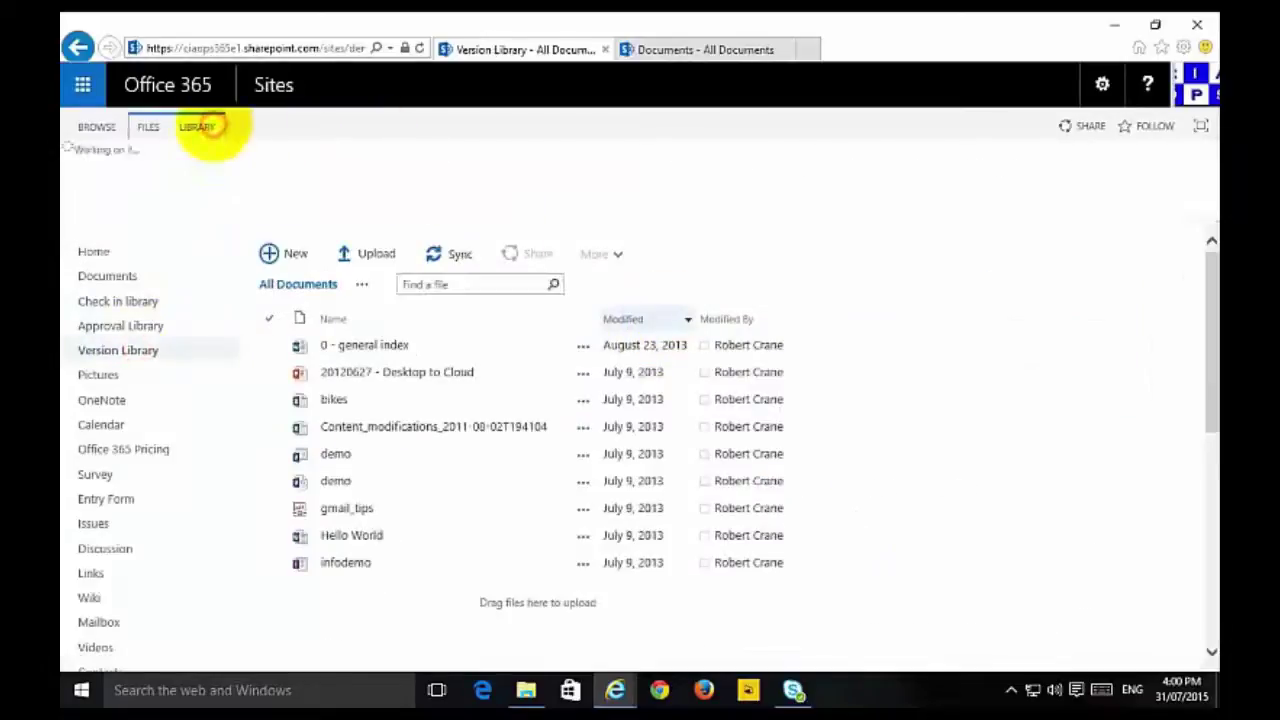
left_click(1082, 172)
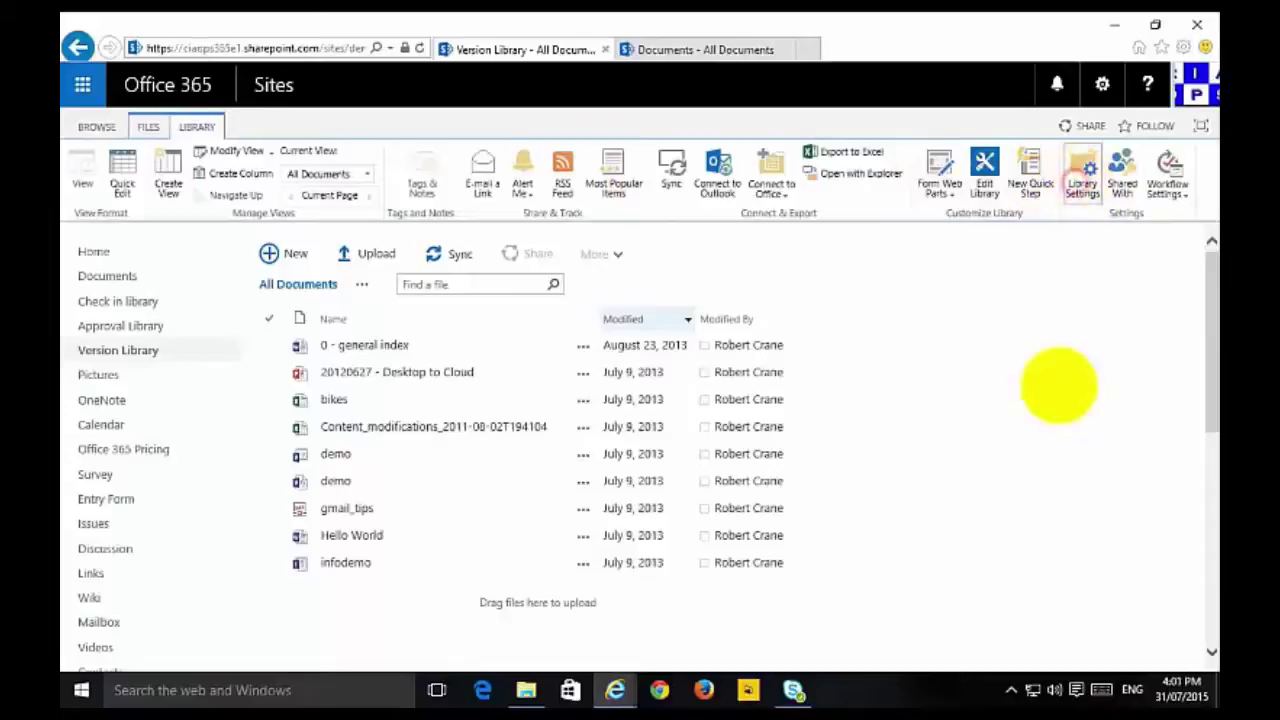
left_click(335, 430)
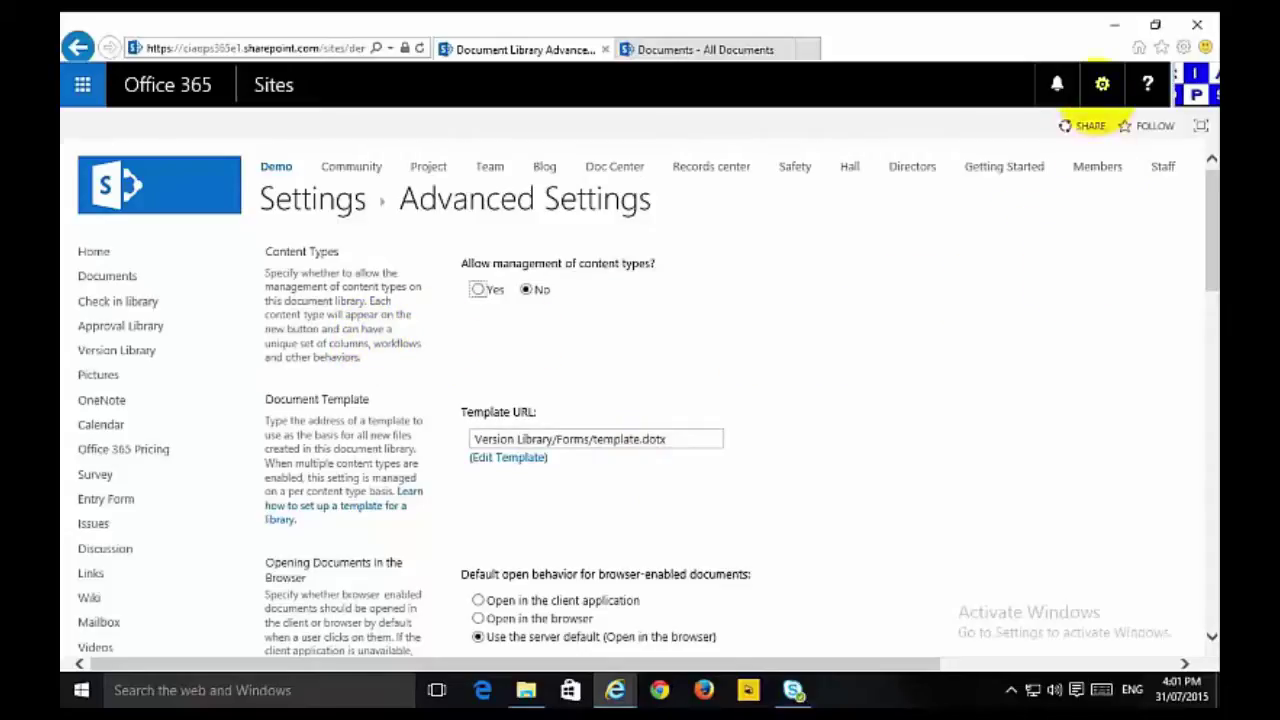
Step: Go to the site content types in the site settings and start creating a new content type
left_click(1100, 86)
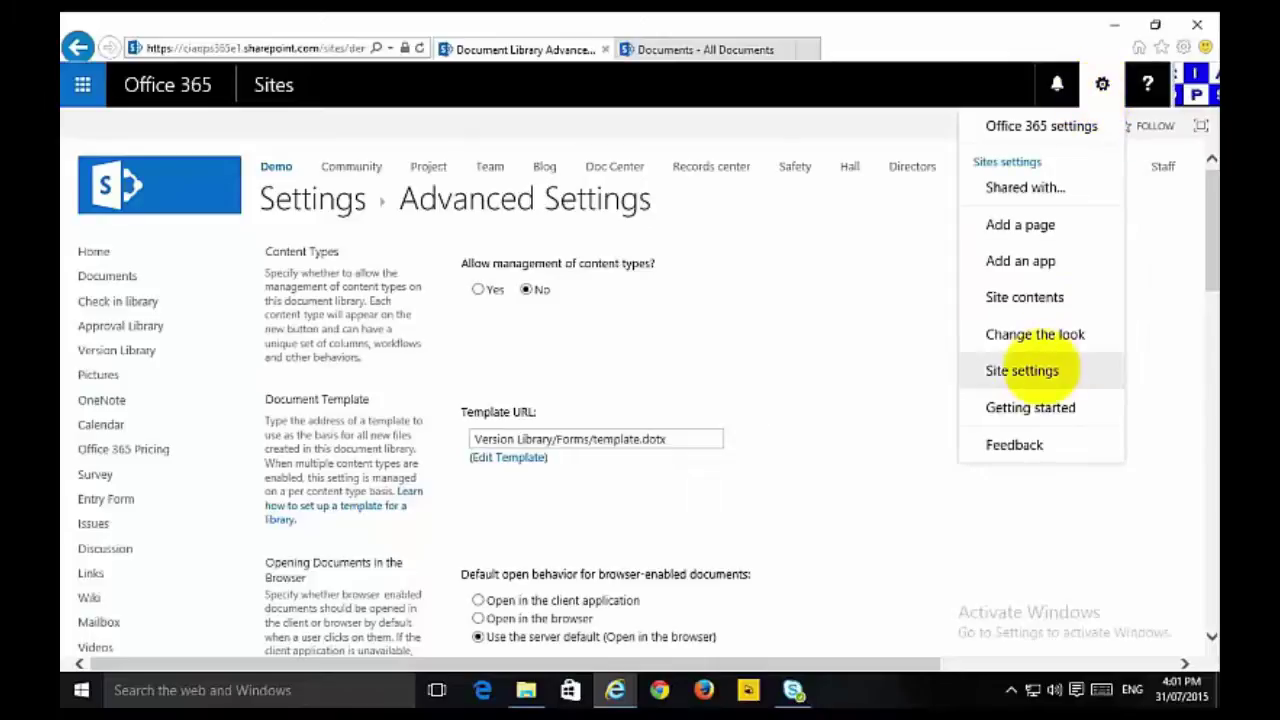
left_click(1040, 370)
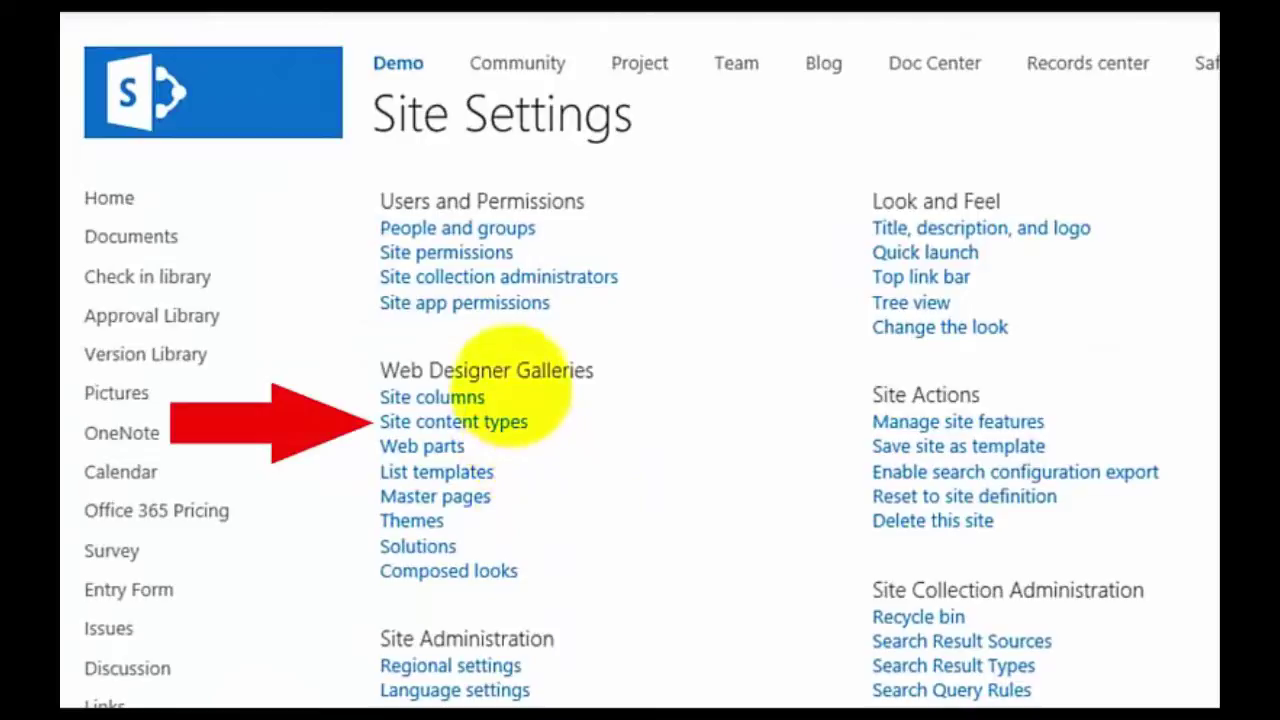
left_click(489, 420)
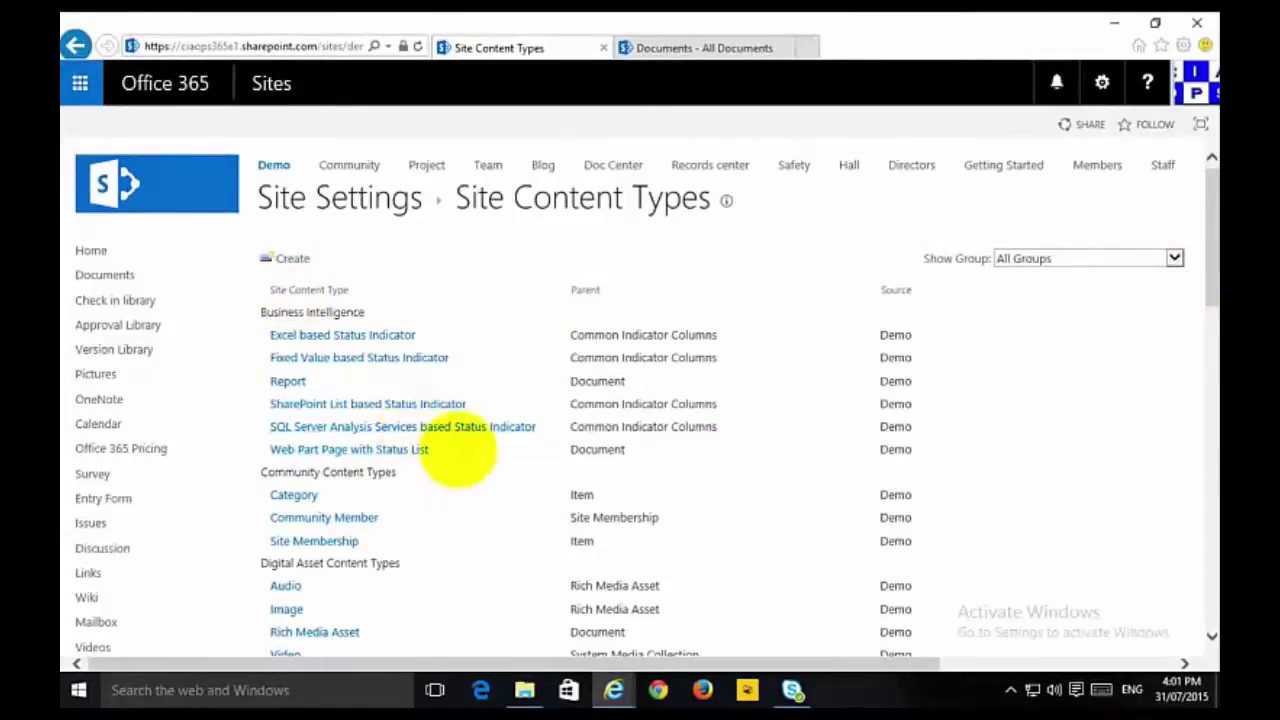
left_click(296, 258)
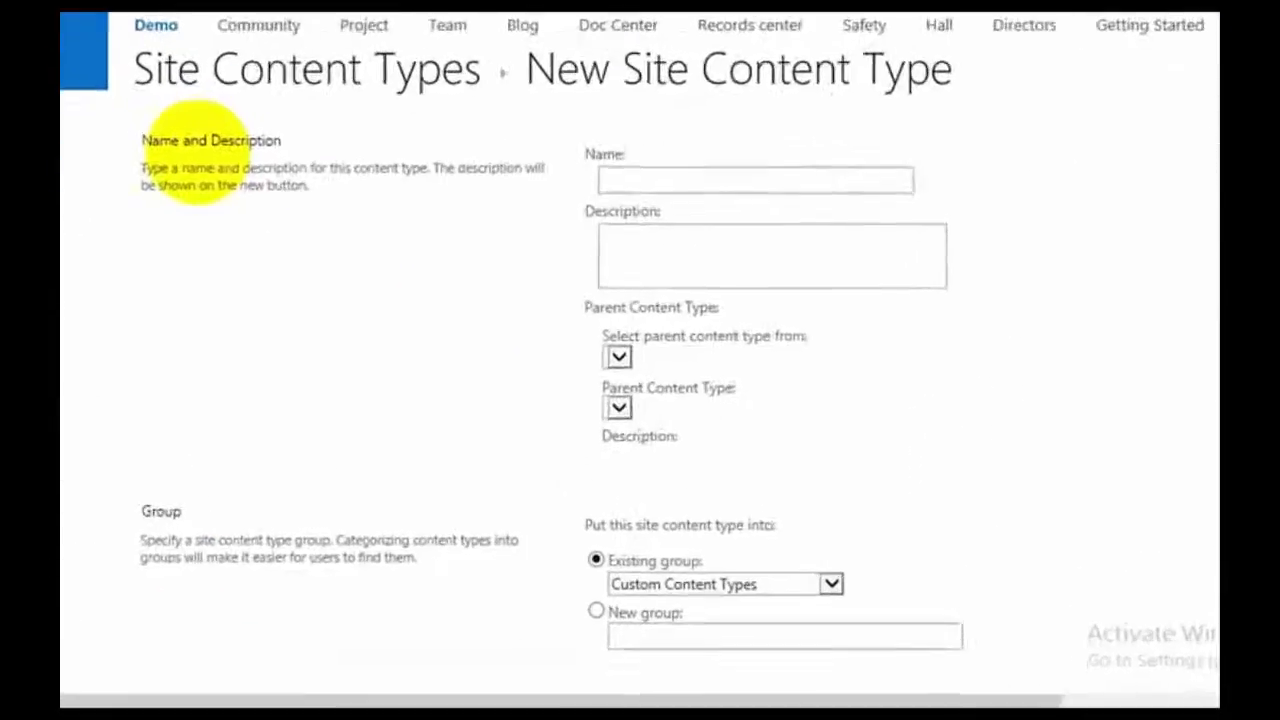
Step: Name the new content type My Word Template and set its parent to Document from Document Content Types
left_click(632, 170)
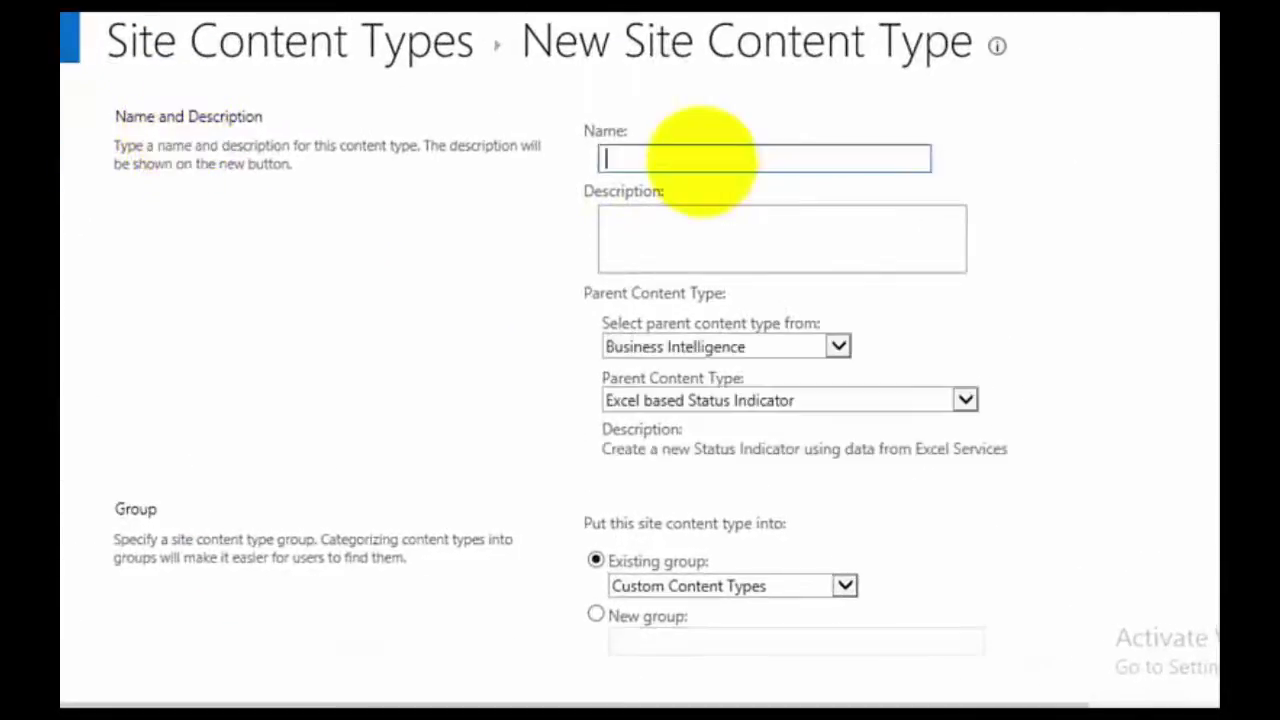
type("My Wo")
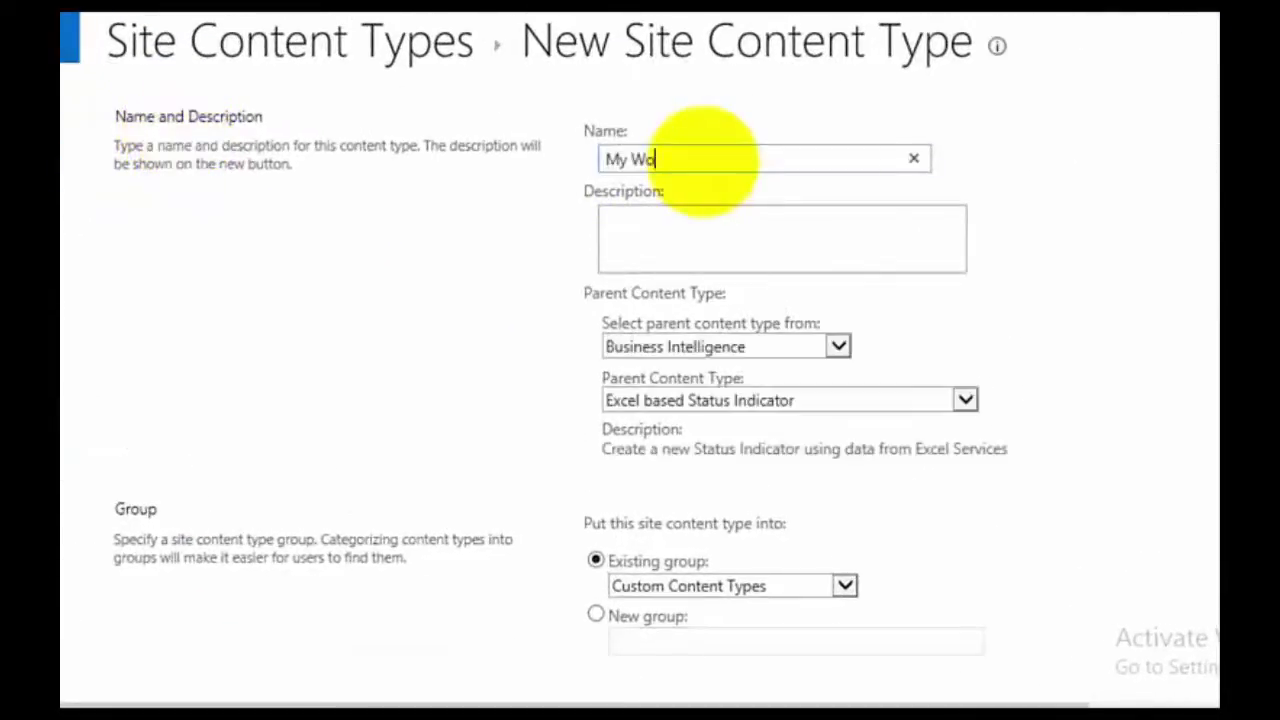
type("rd Template")
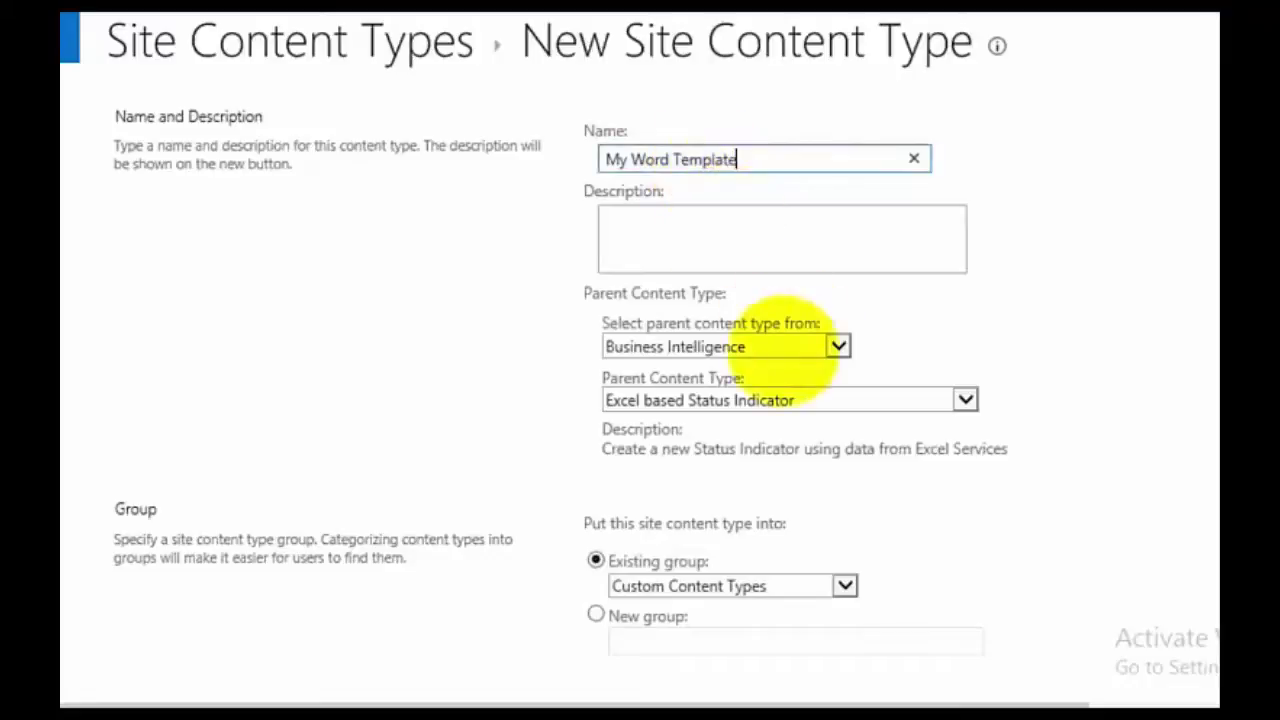
left_click(800, 347)
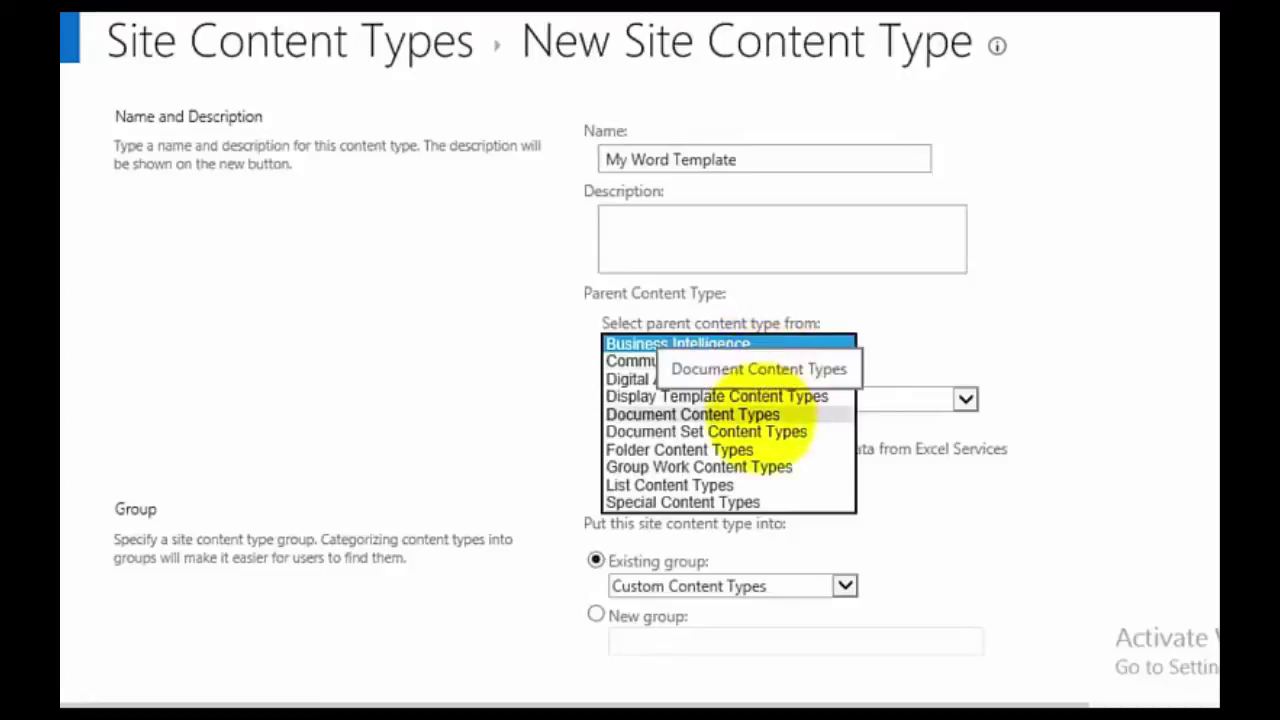
left_click(762, 414)
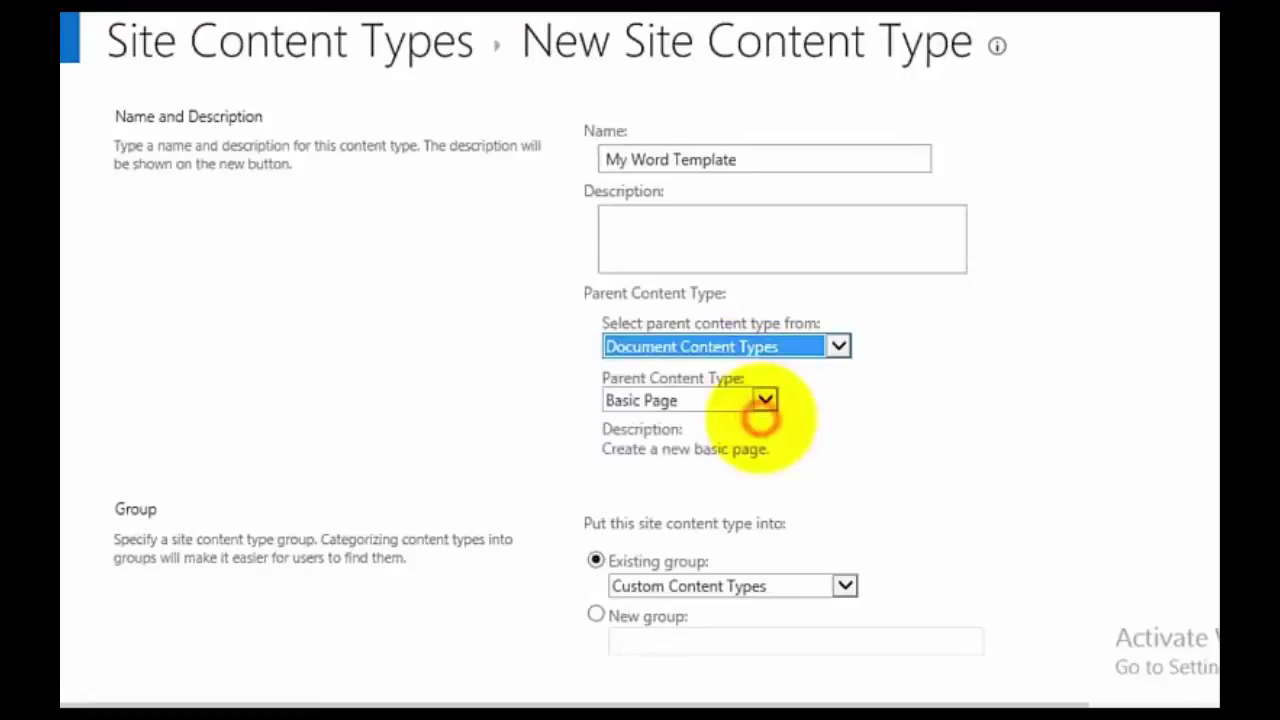
left_click(765, 400)
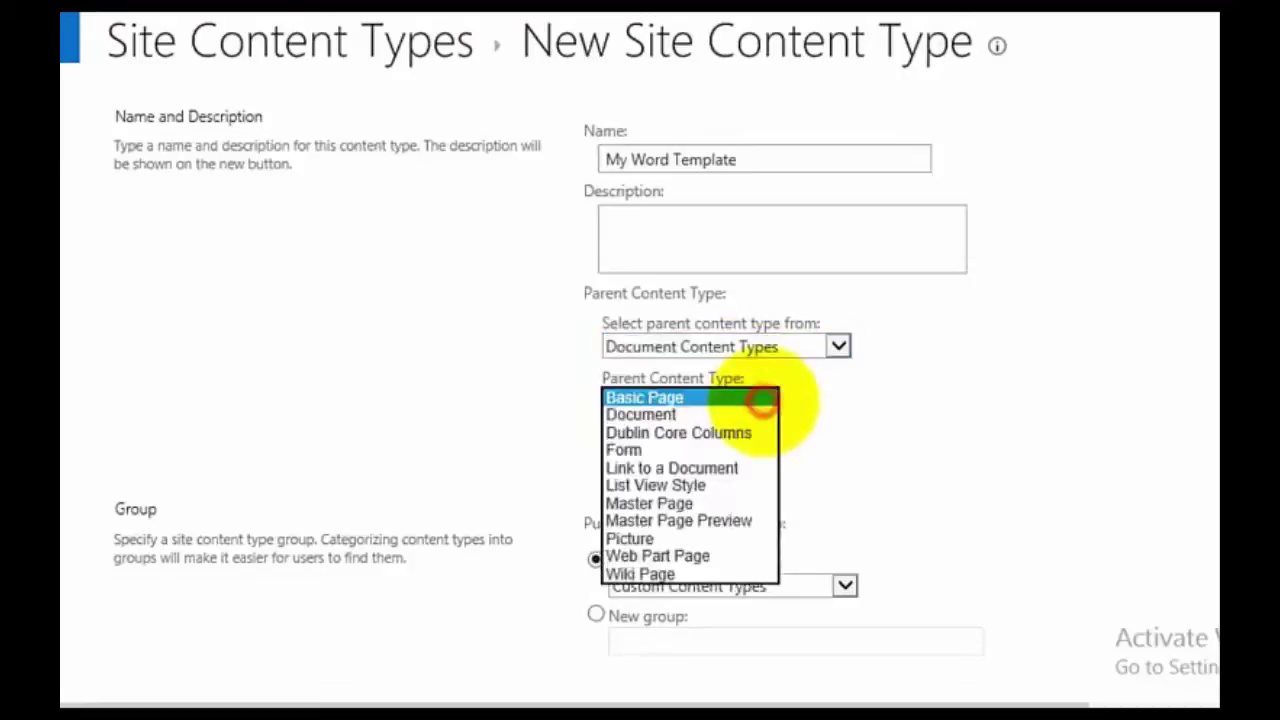
left_click(740, 416)
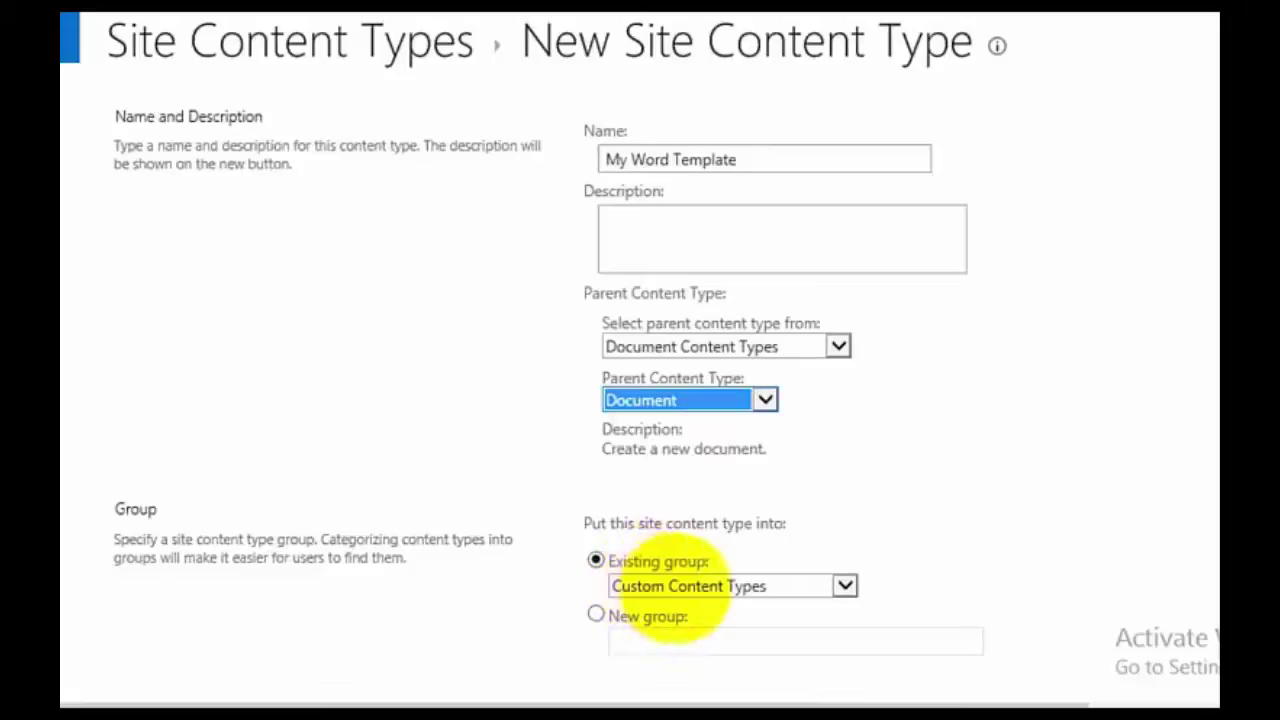
Step: Create the content type in a new group named CIAOPS and go to its advanced settings
left_click(596, 616)
left_click(617, 641)
type("CIAOPS")
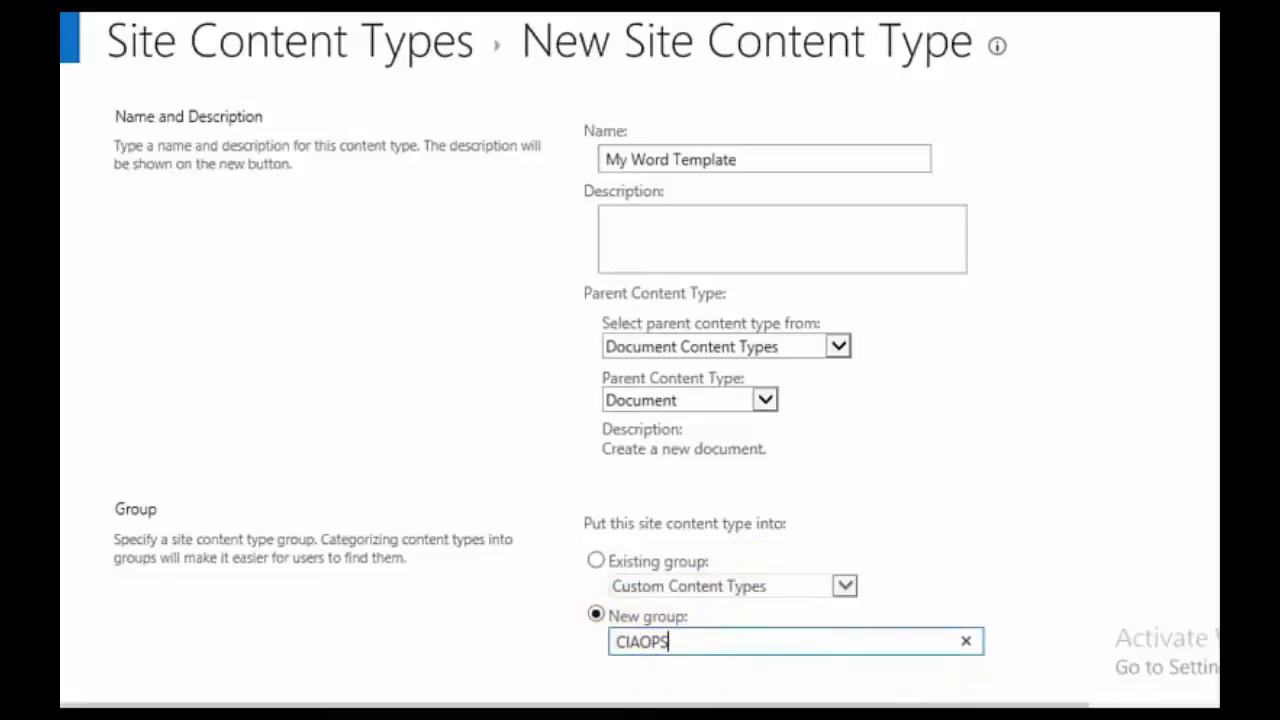
scroll(640, 360, "down", 5)
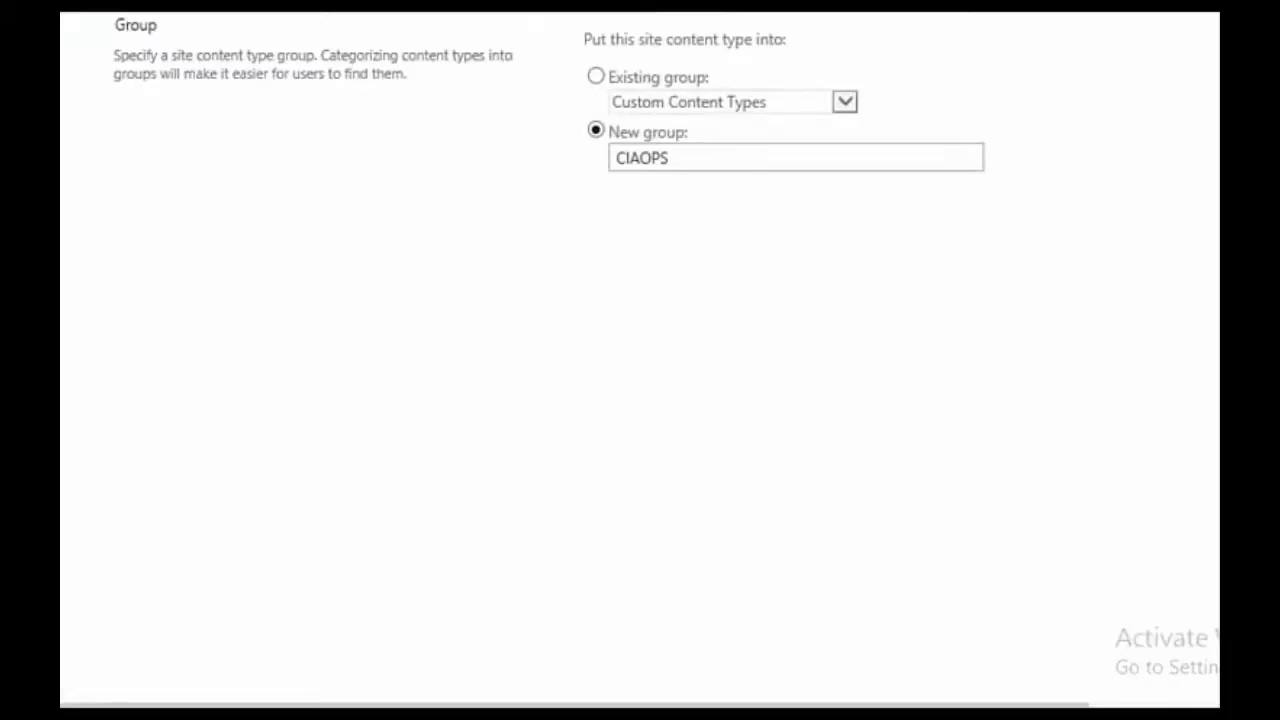
scroll(640, 360, "up", 5)
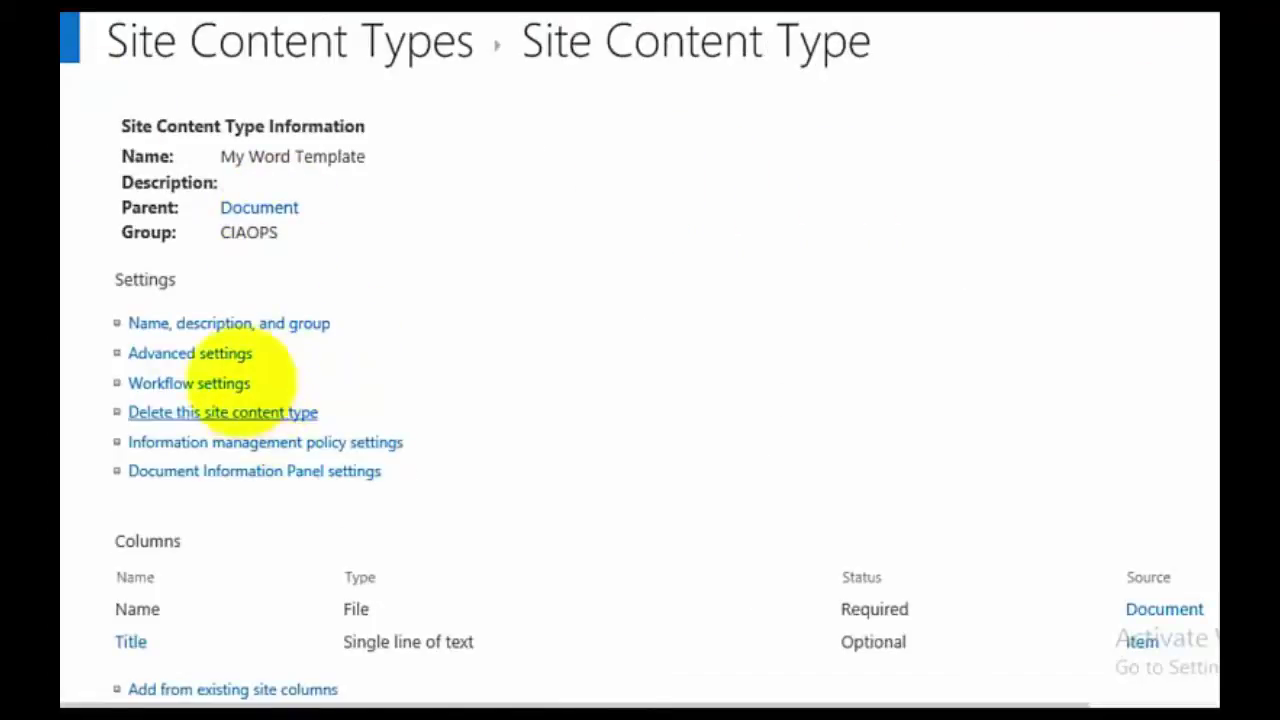
left_click(234, 357)
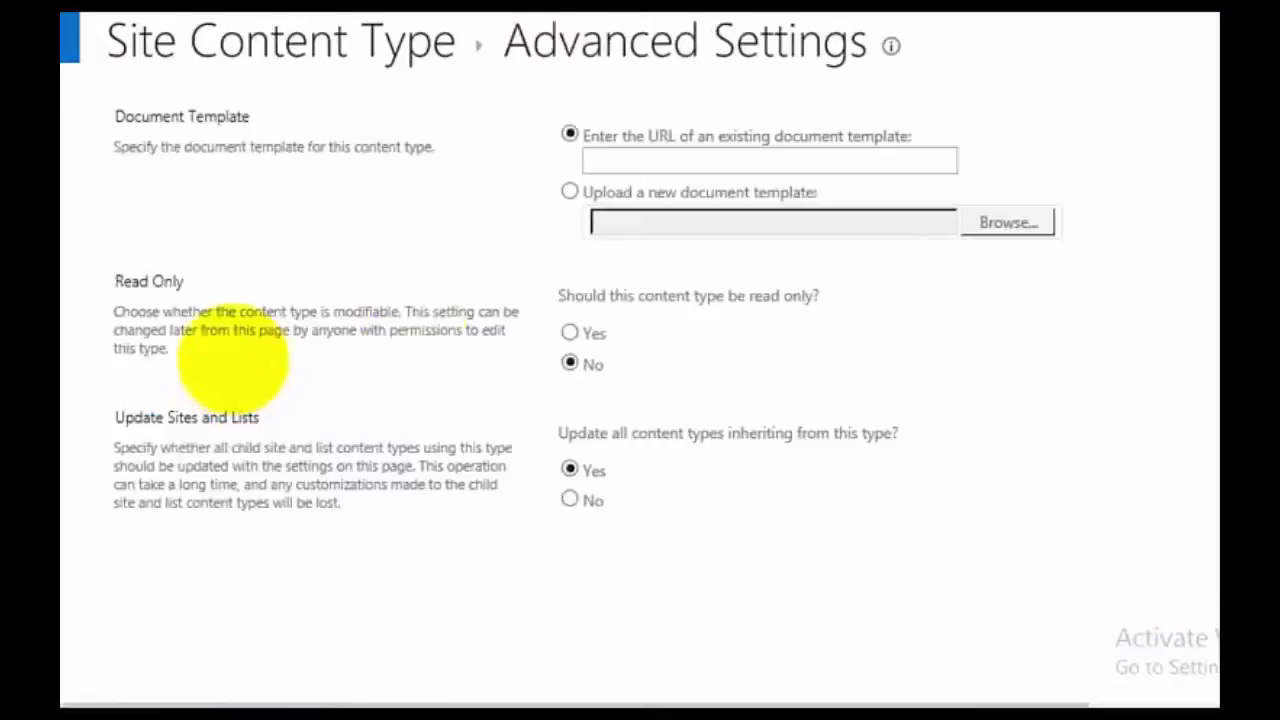
Step: Enter the copied Hello World.docx address, trimmed to end at .docx, as the existing document template's URL
left_click(611, 161)
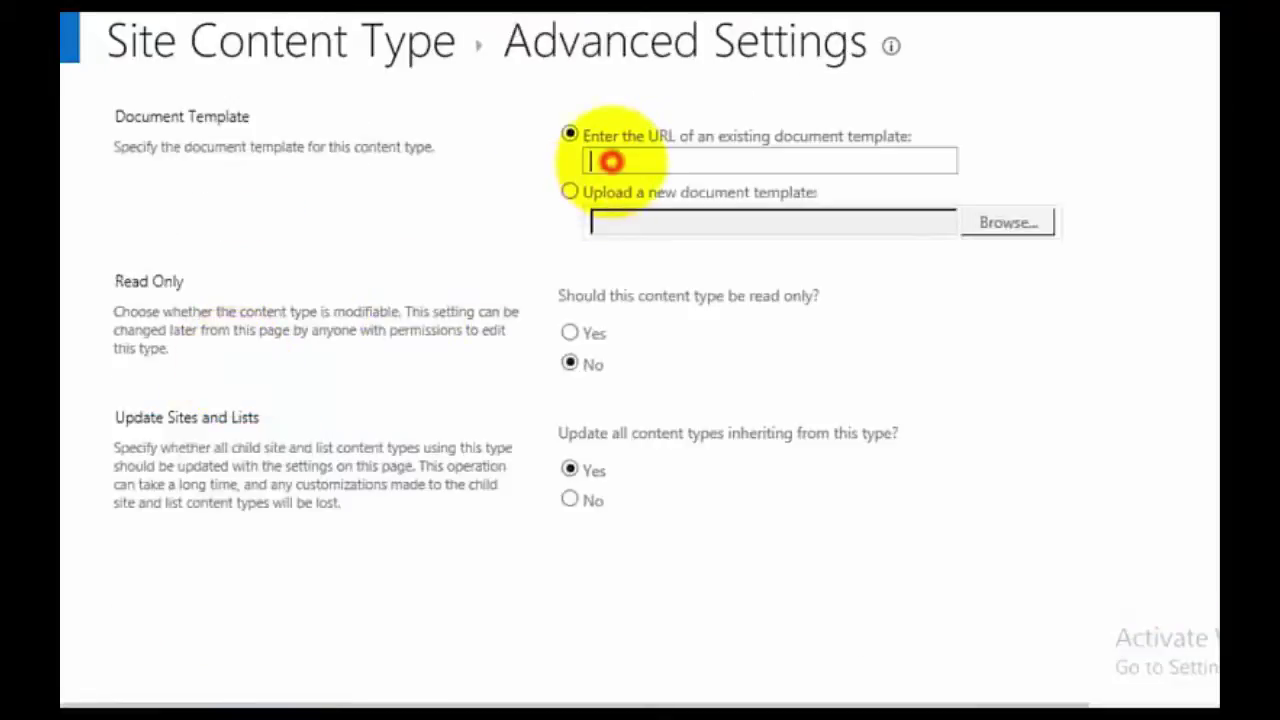
key("ctrl+v")
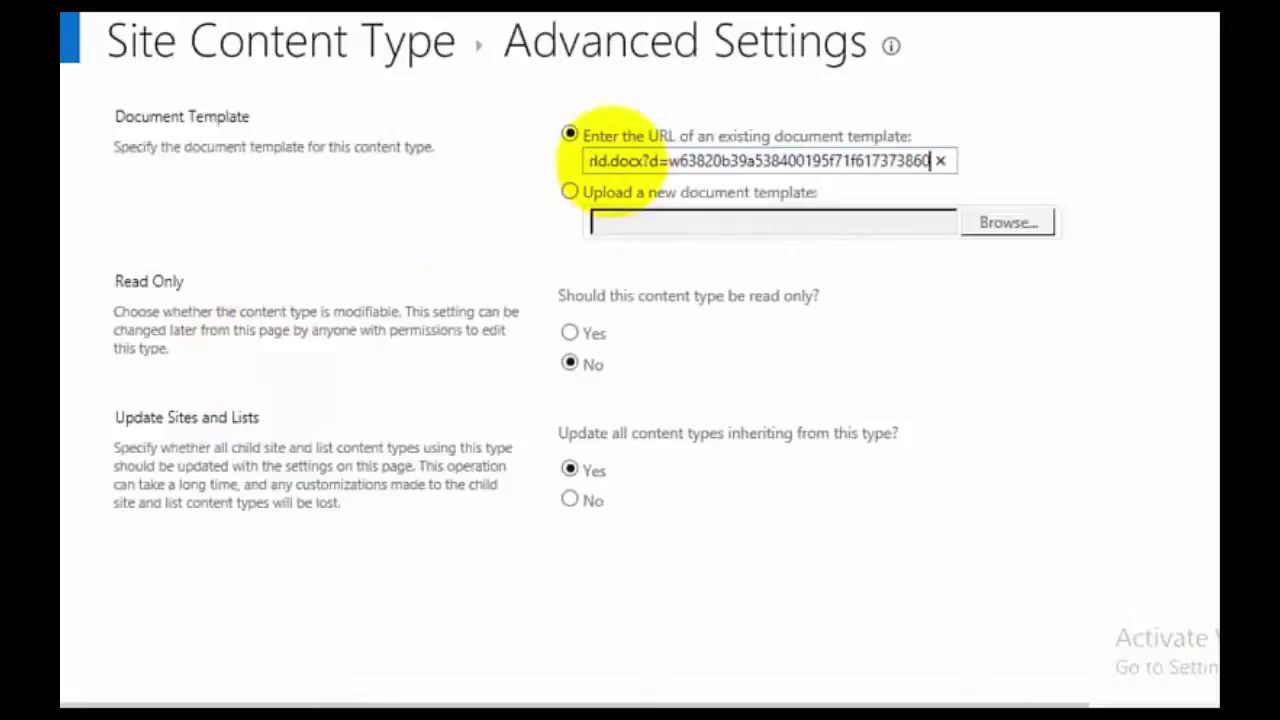
key("BackSpace")
key("BackSpace")
key("BackSpace")
key("BackSpace")
key("BackSpace")
key("BackSpace")
key("BackSpace")
key("BackSpace")
key("BackSpace")
key("BackSpace")
key("BackSpace")
key("BackSpace")
key("BackSpace")
key("BackSpace")
key("BackSpace")
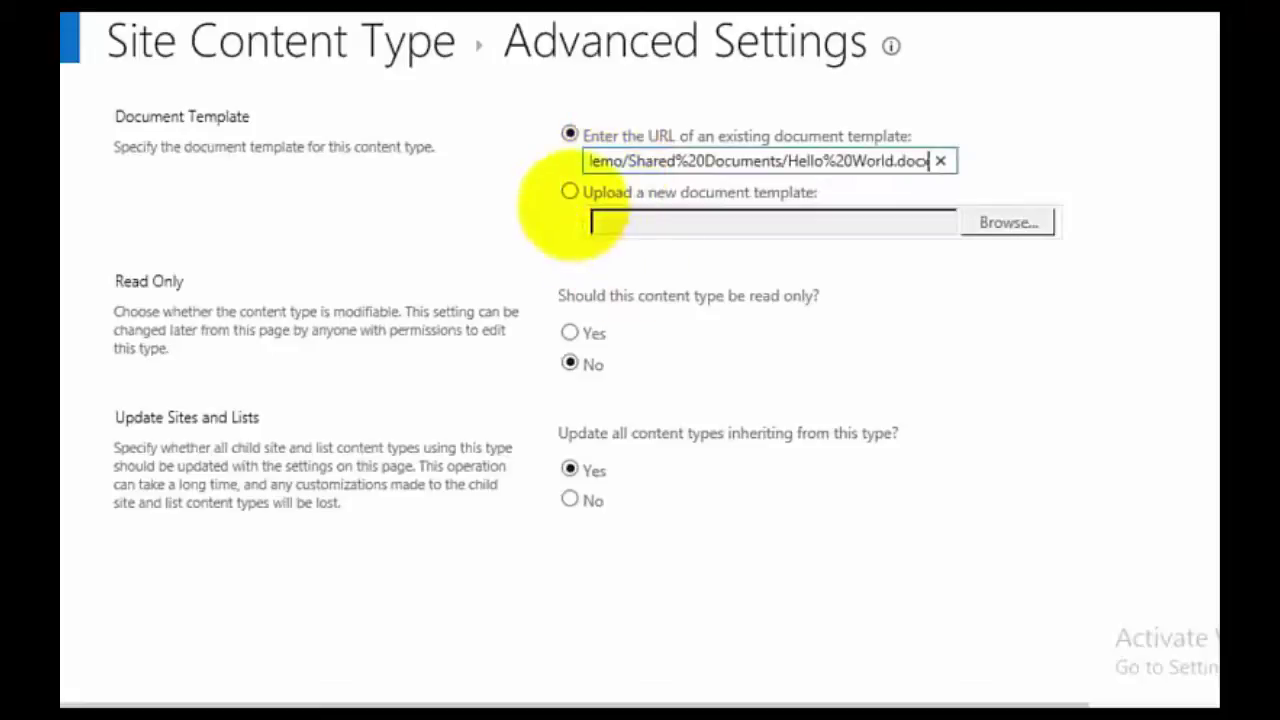
Step: Upload Invoice.dotx as the document template of My Word Template instead and save the settings
left_click(567, 192)
left_click(1012, 222)
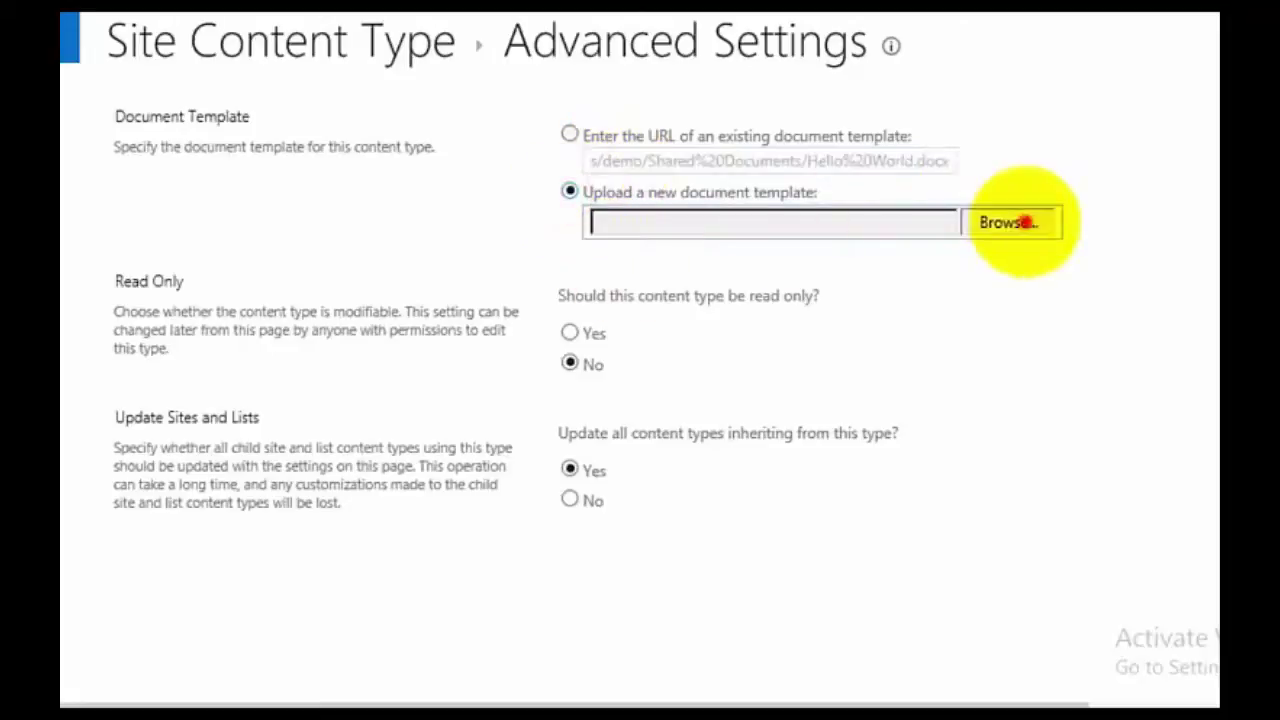
left_click(120, 22)
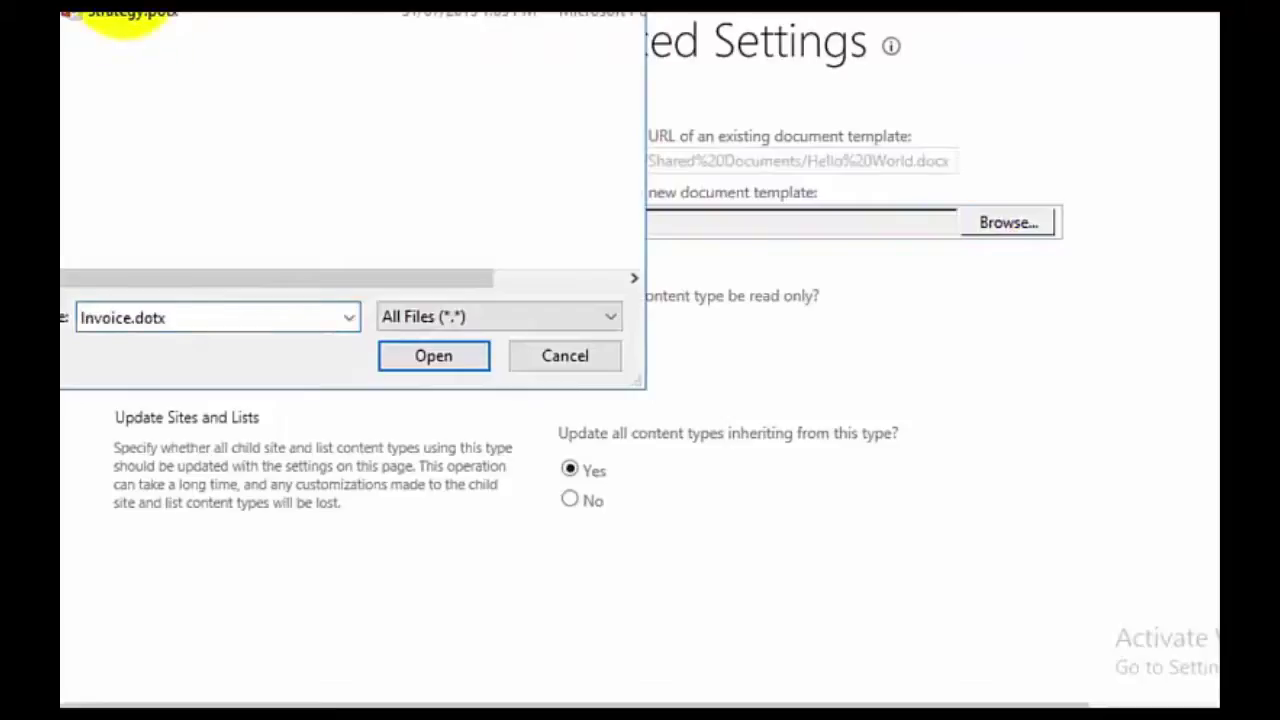
left_click(425, 357)
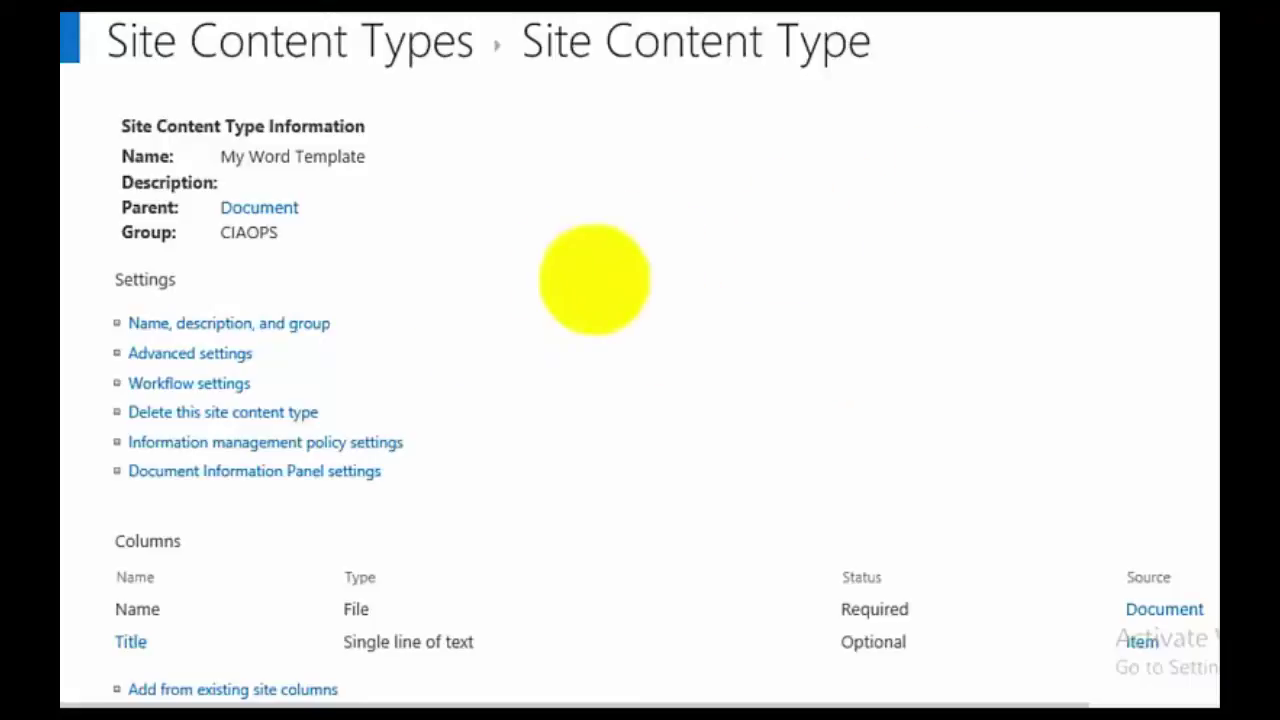
Step: Start another site content type named My Excel Template with the parent Document from Document Content Types
left_click(404, 48)
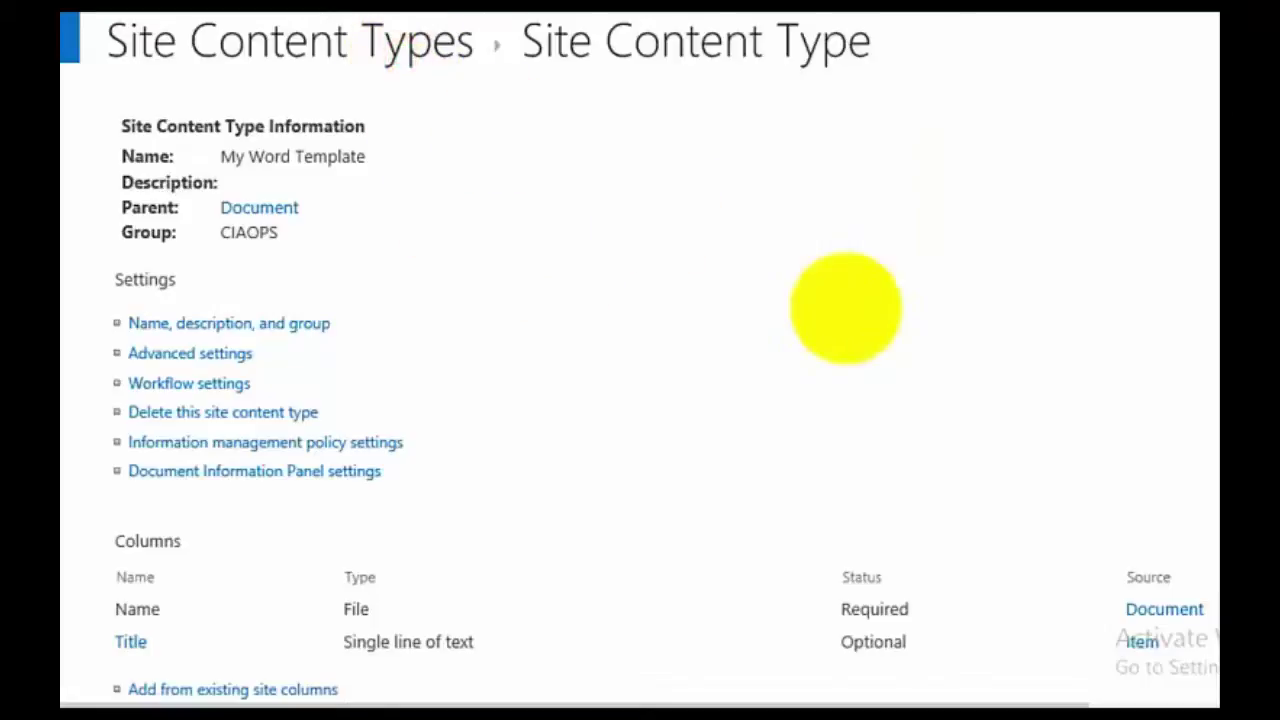
left_click(158, 125)
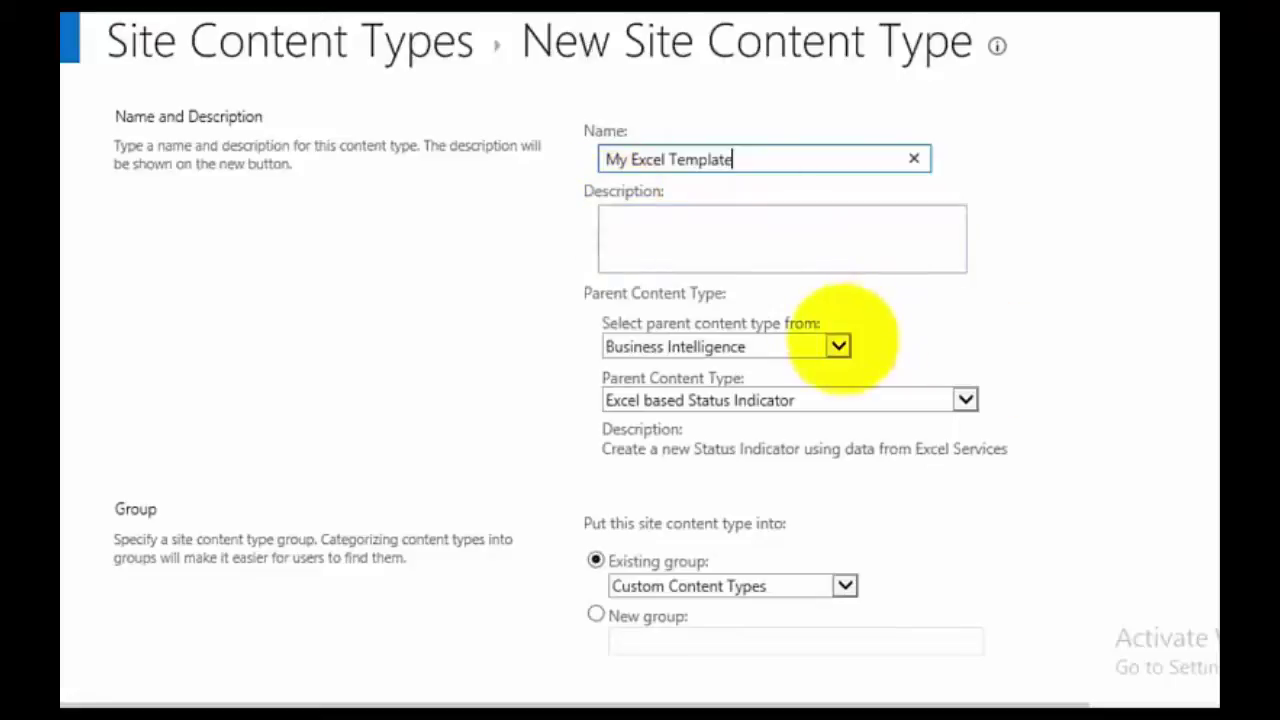
left_click(838, 346)
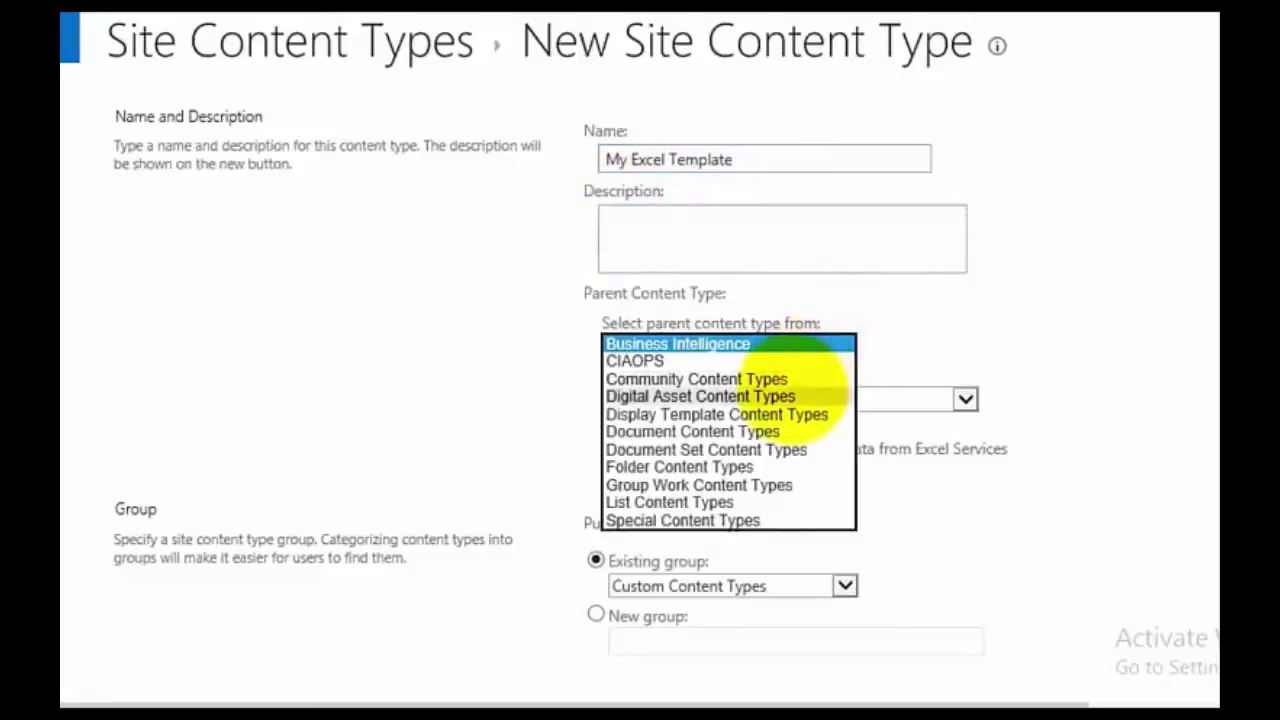
left_click(770, 432)
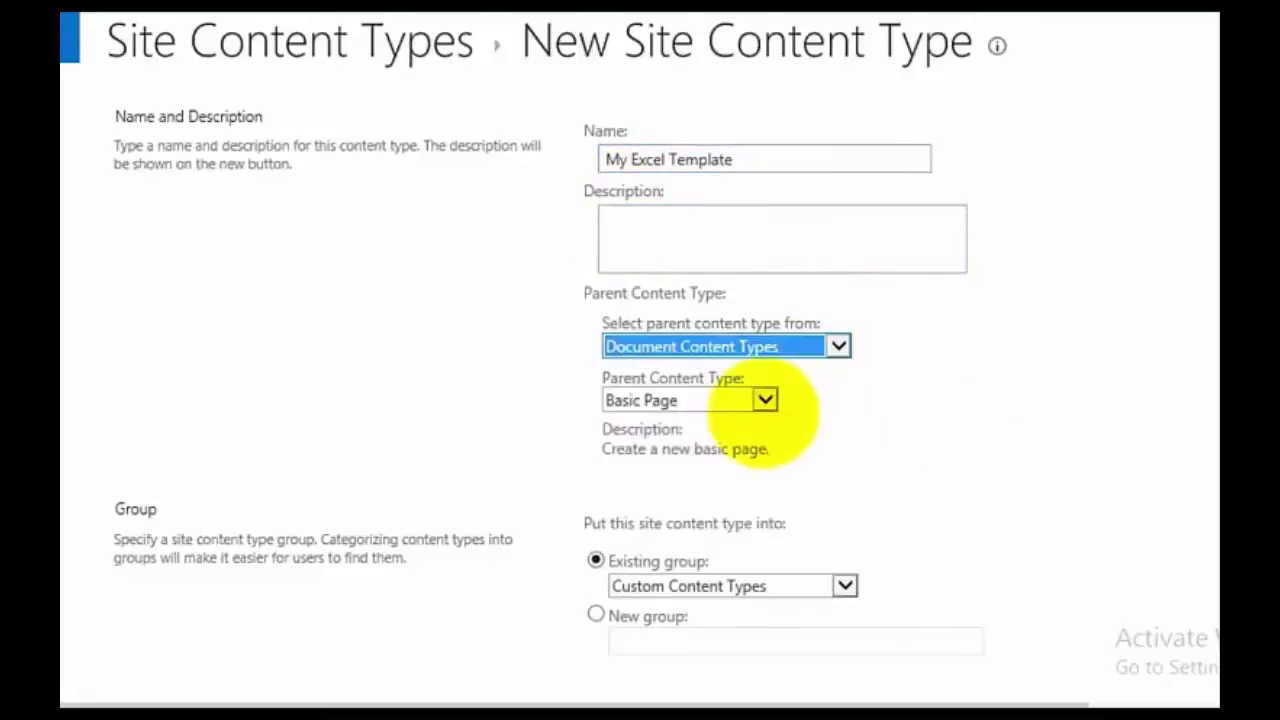
left_click(766, 399)
left_click(689, 414)
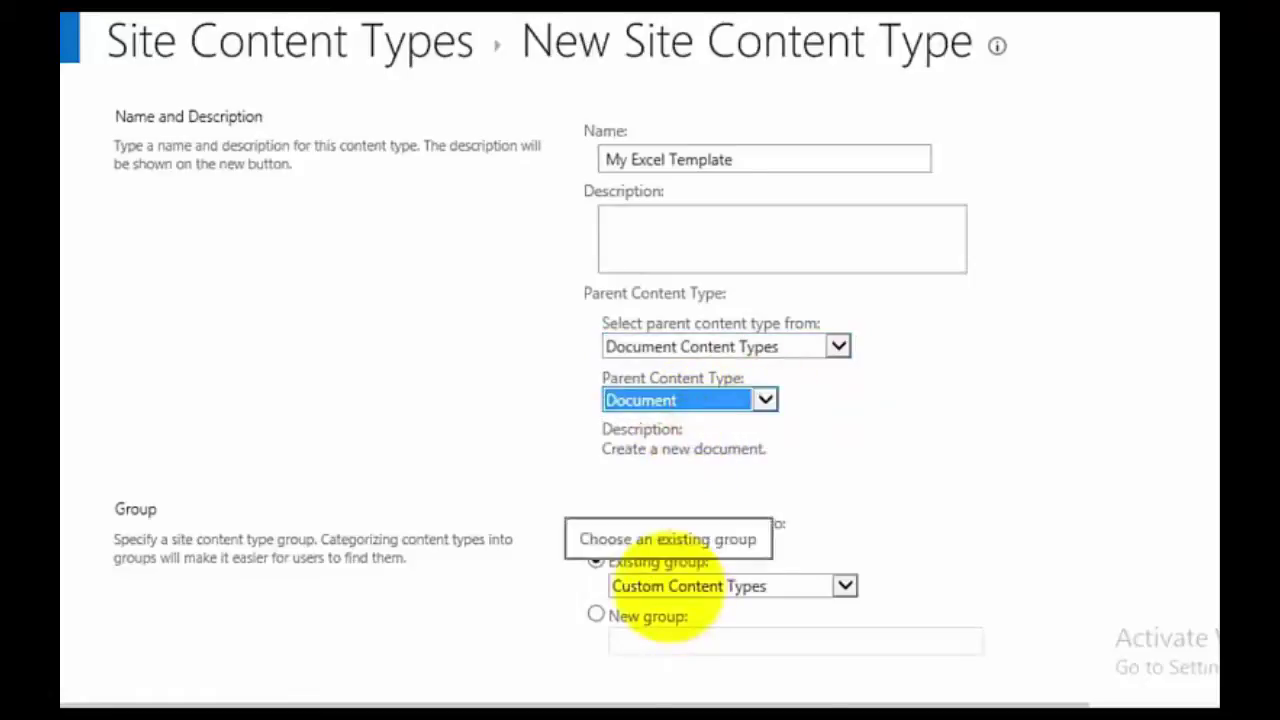
Step: Put My Excel Template into the existing CIAOPS group and create it
left_click(668, 586)
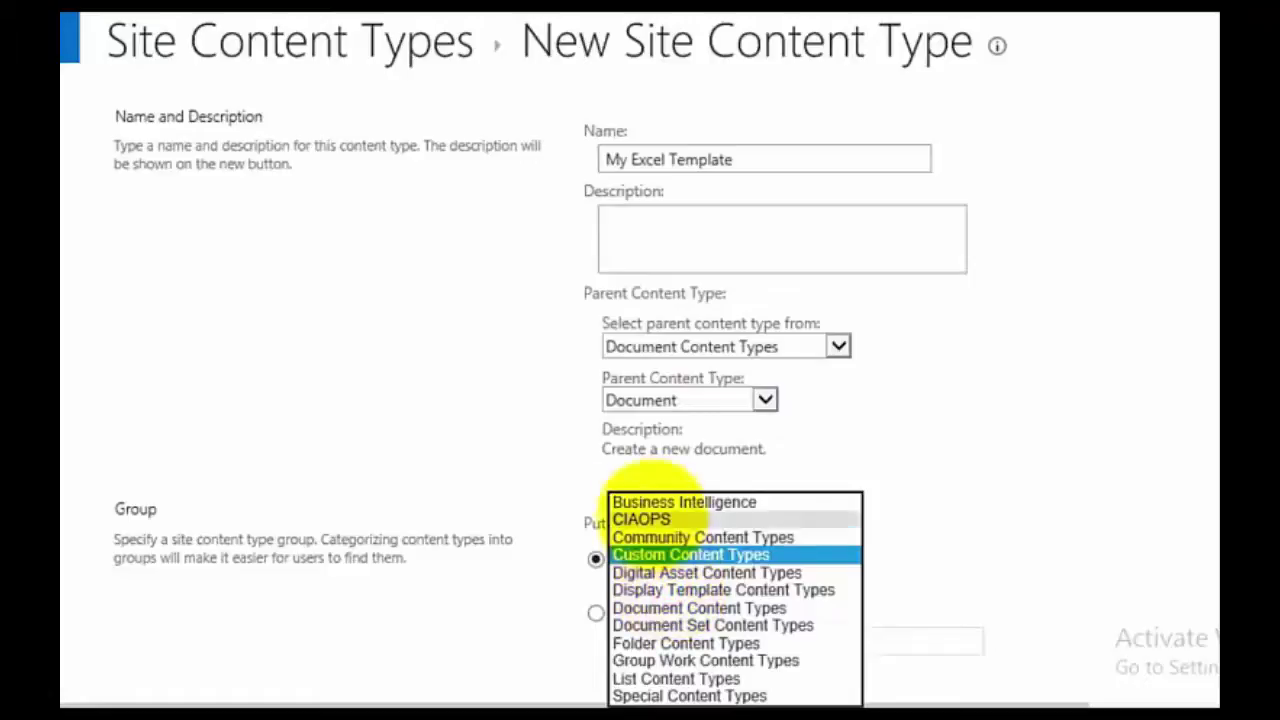
left_click(655, 505)
left_click(760, 586)
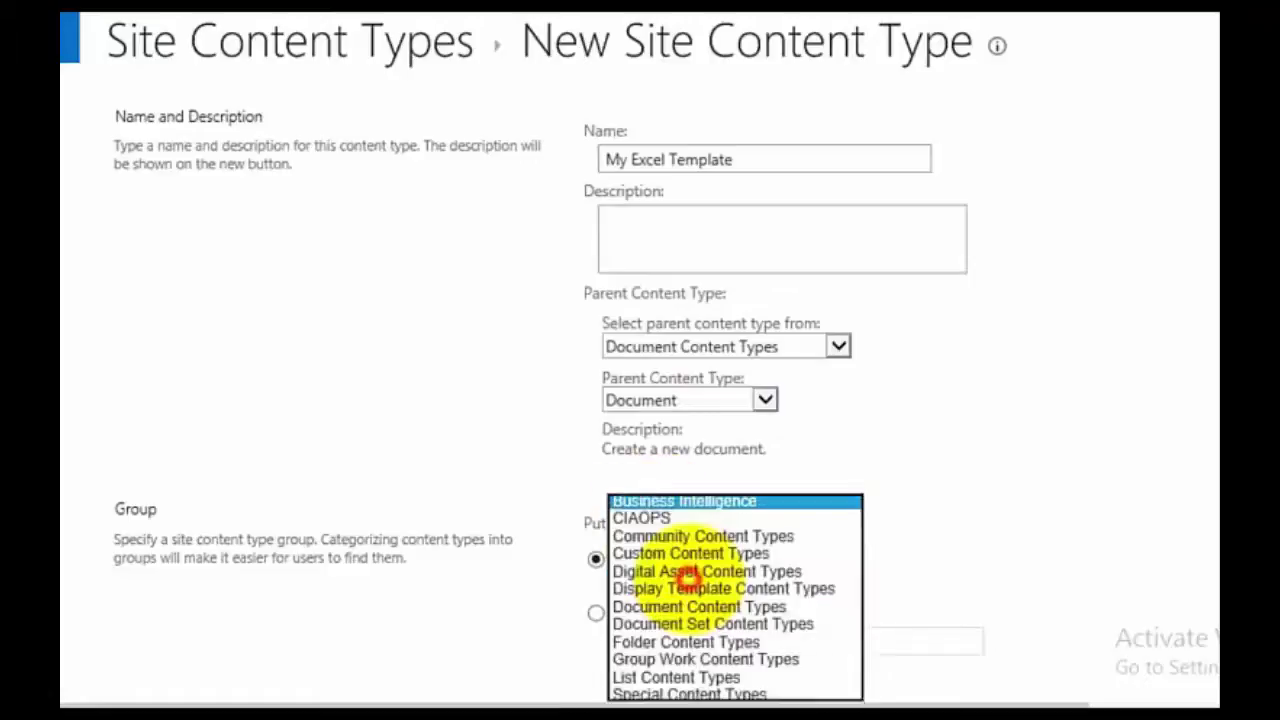
left_click(655, 518)
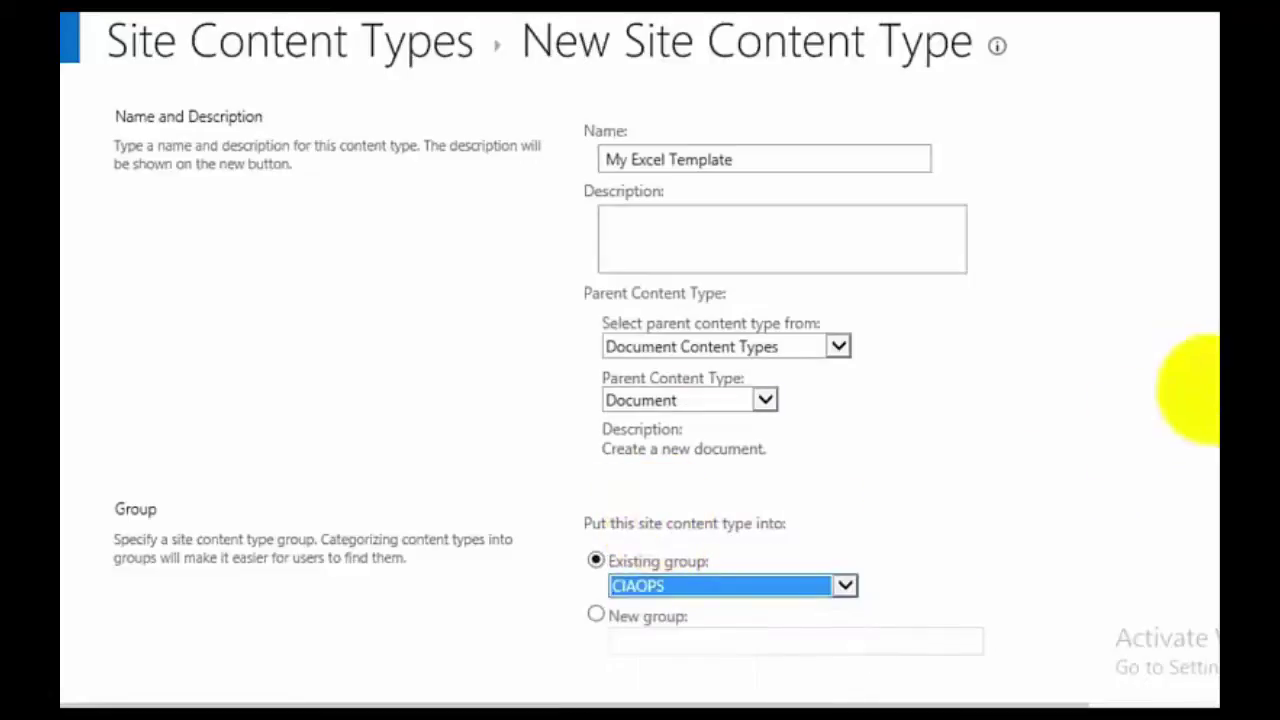
scroll(640, 360, "down", 5)
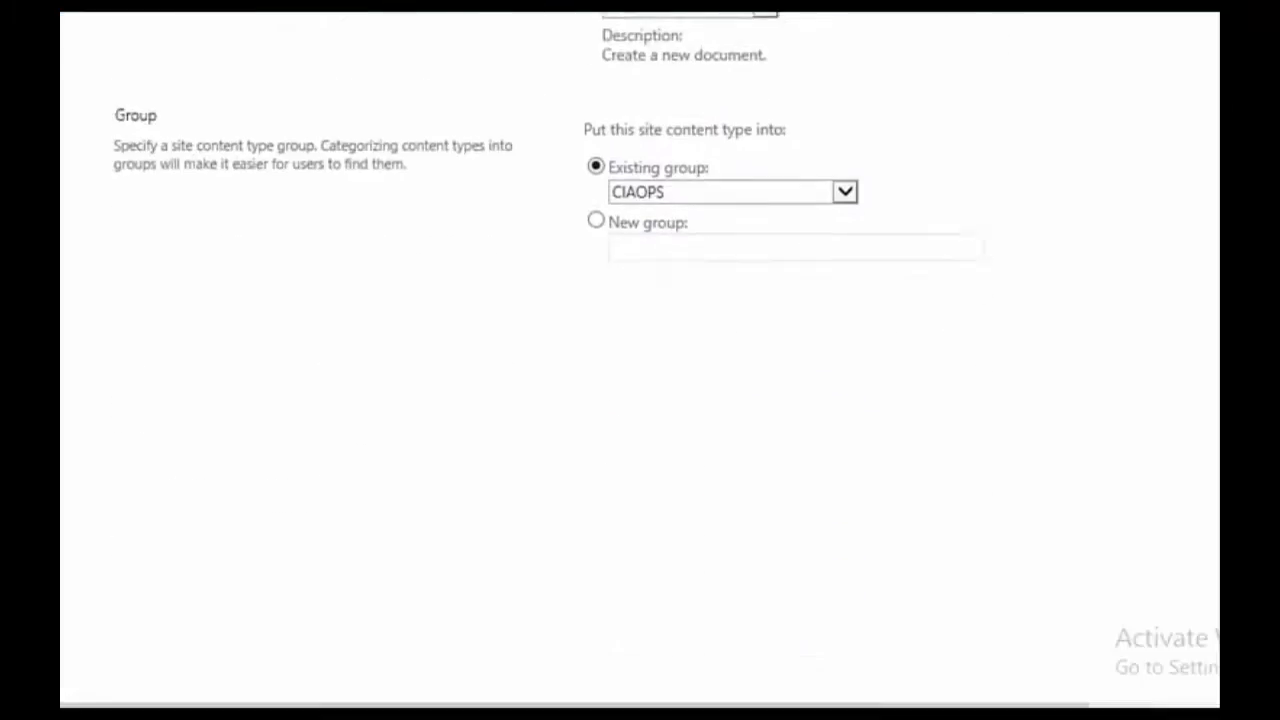
scroll(640, 360, "up", 5)
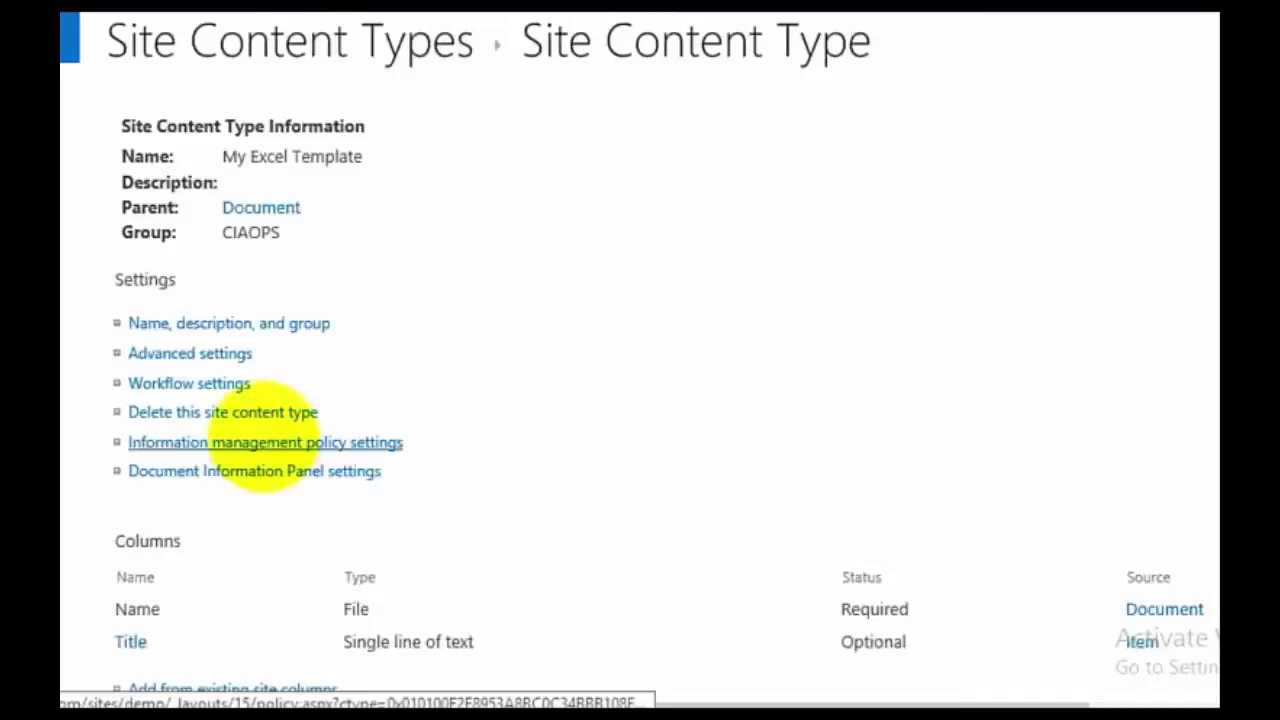
Step: In the advanced settings of My Excel Template, upload Expenses.xltx as its document template and save
left_click(225, 355)
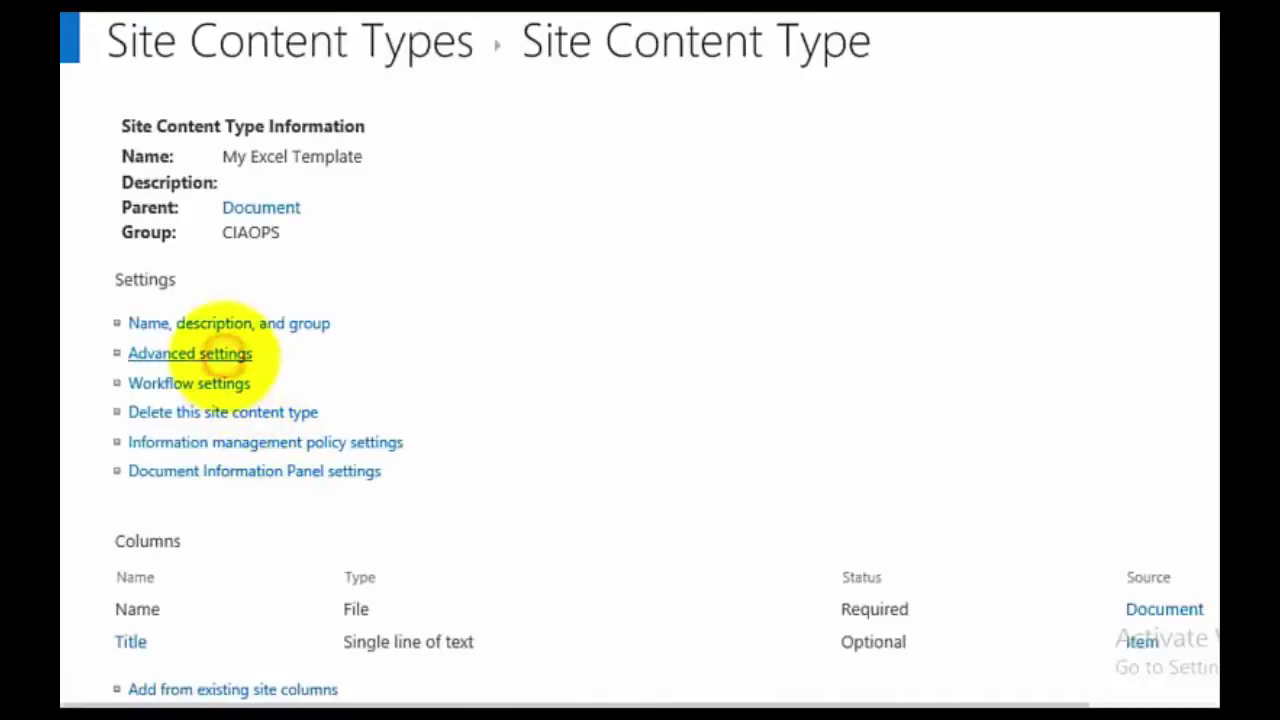
left_click(636, 190)
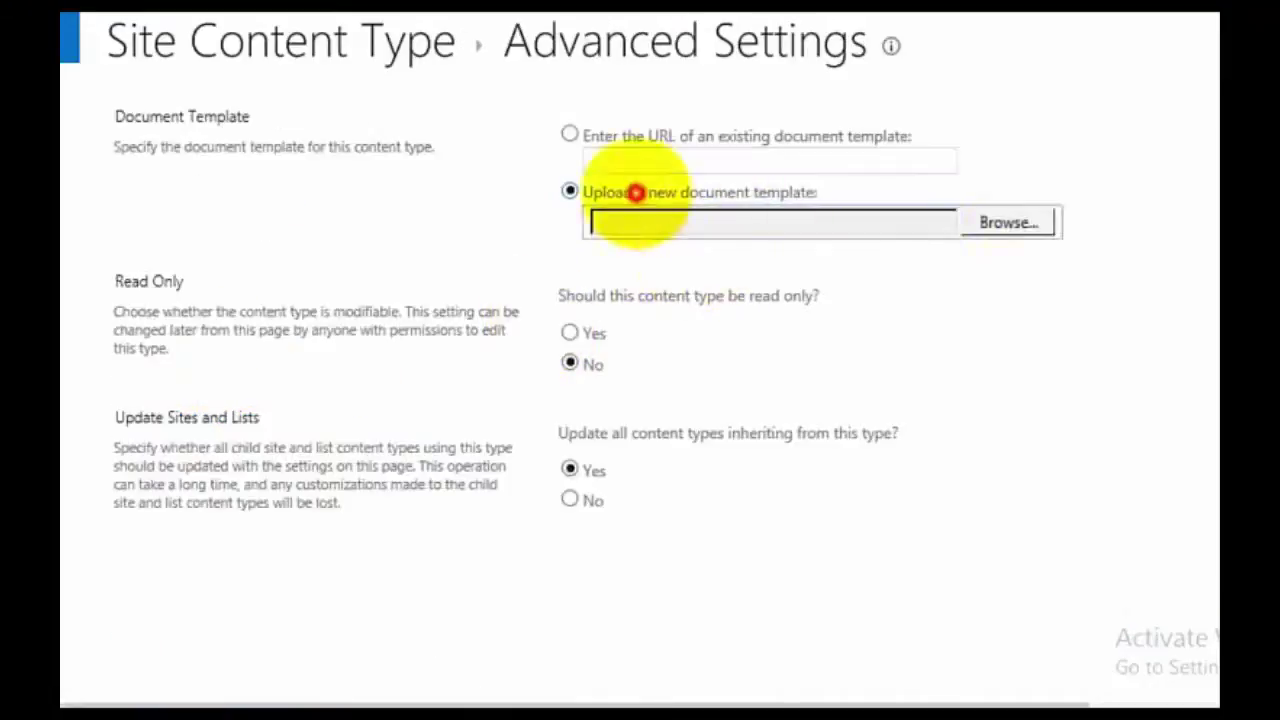
left_click(1012, 223)
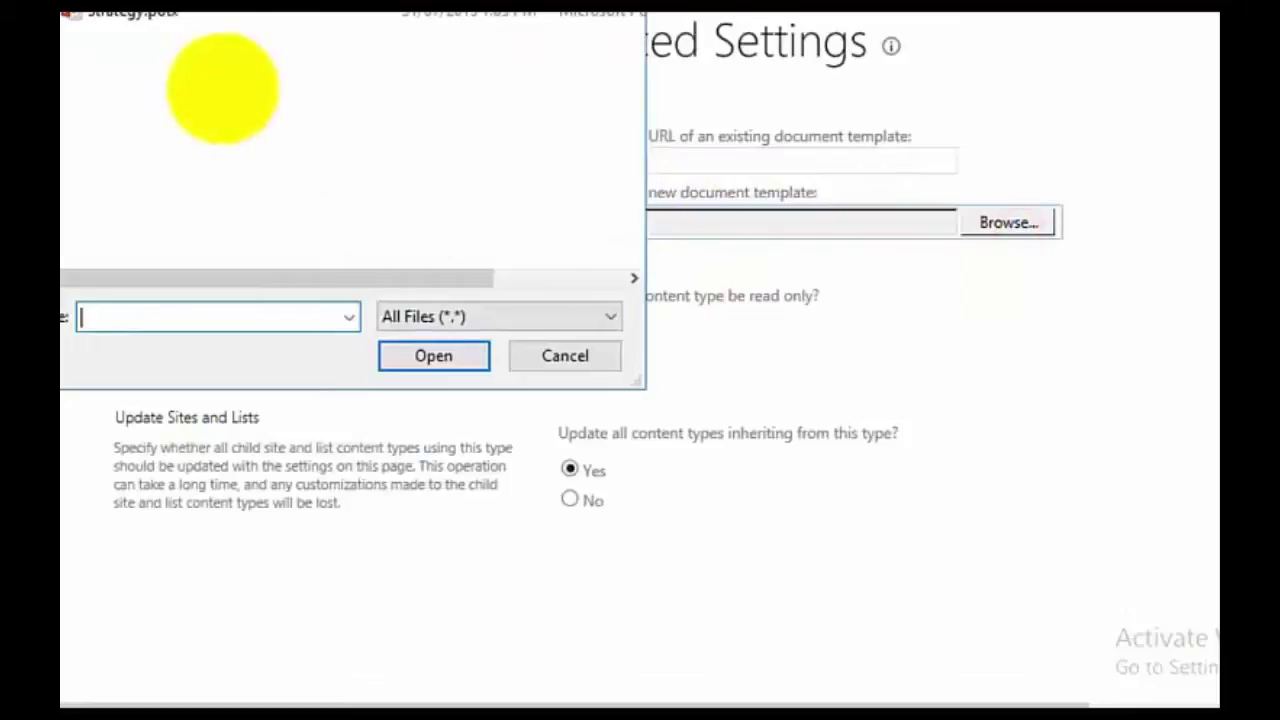
left_click(125, 10)
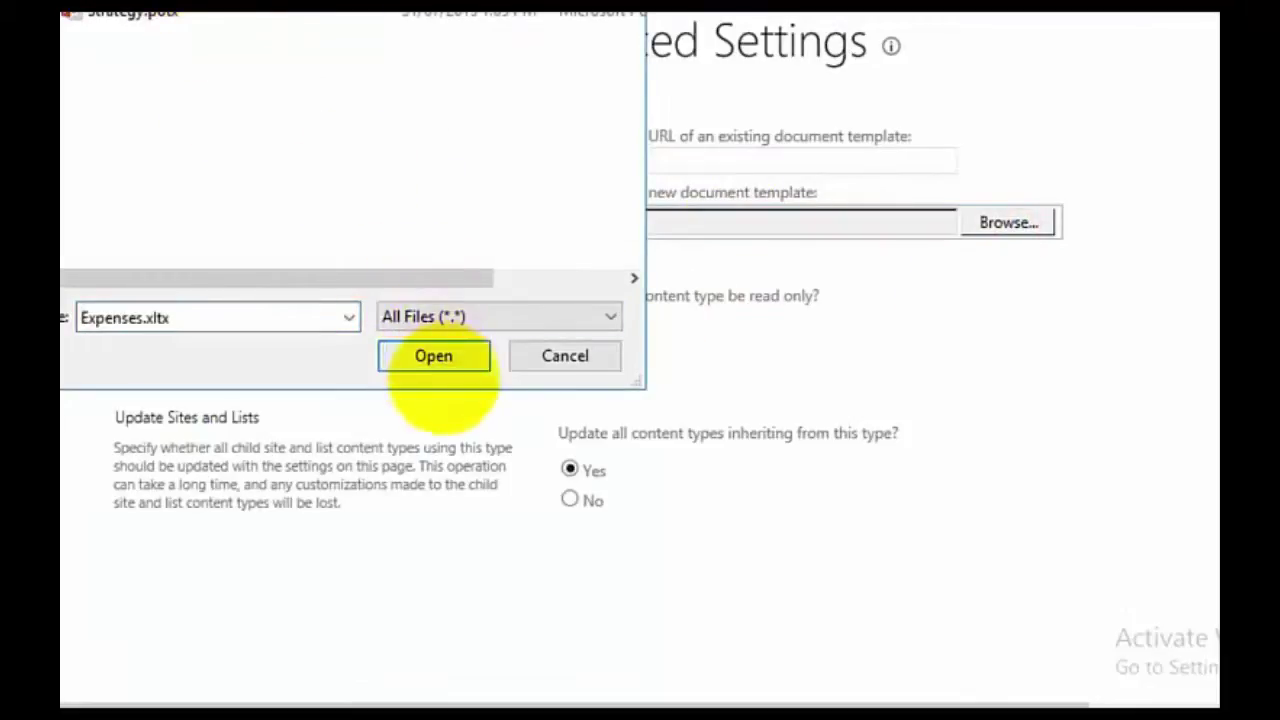
left_click(433, 356)
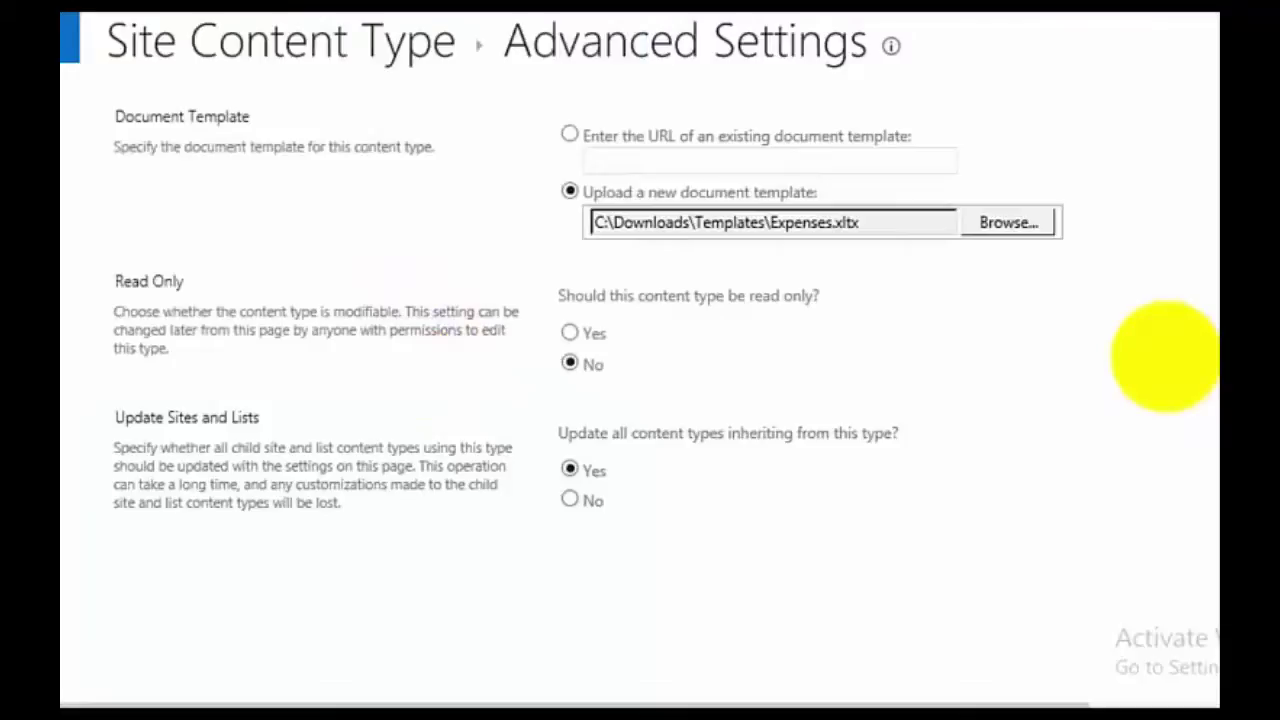
key("Return")
Step: Return to the site content types and start a new one named My PowerPoint Template
left_click(300, 45)
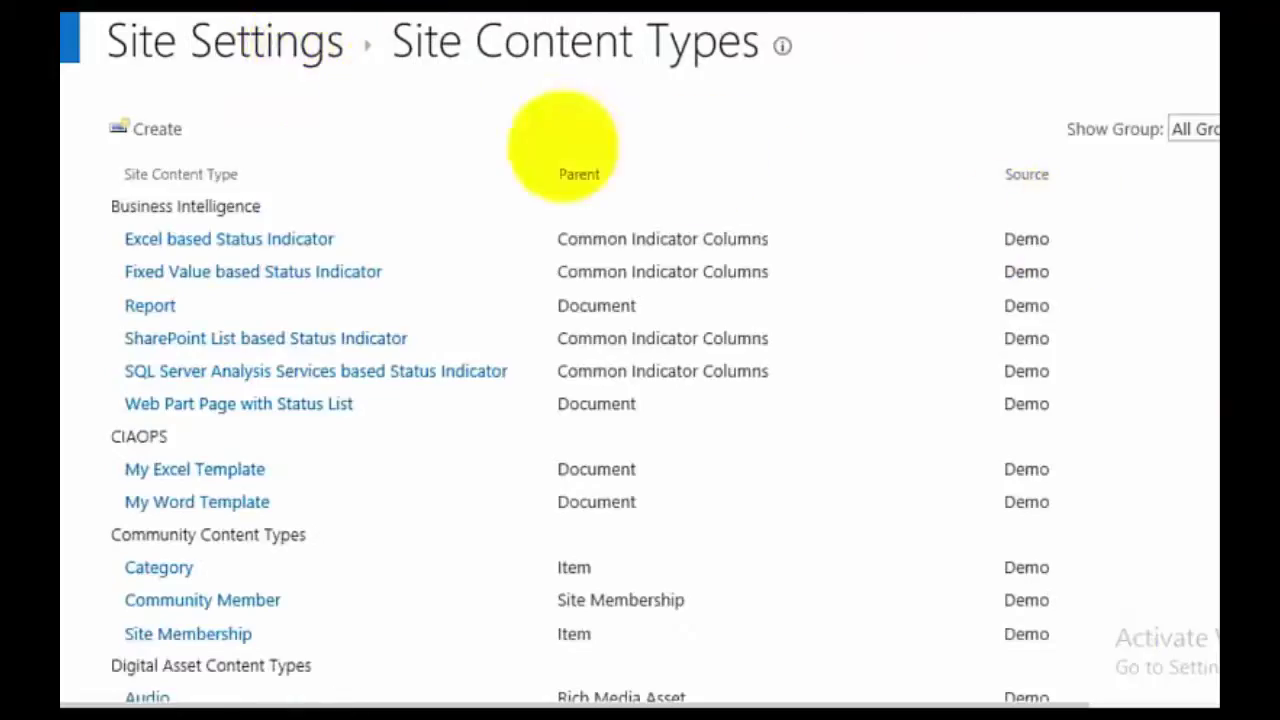
left_click(148, 127)
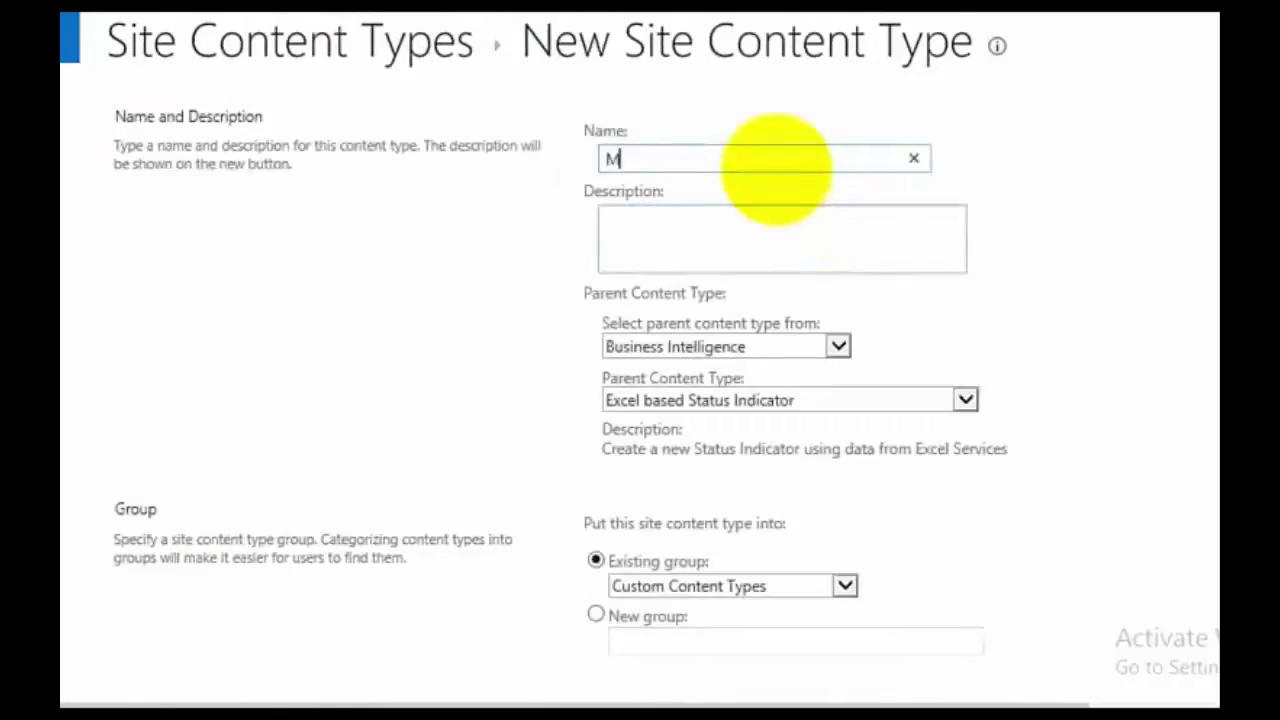
type("My P")
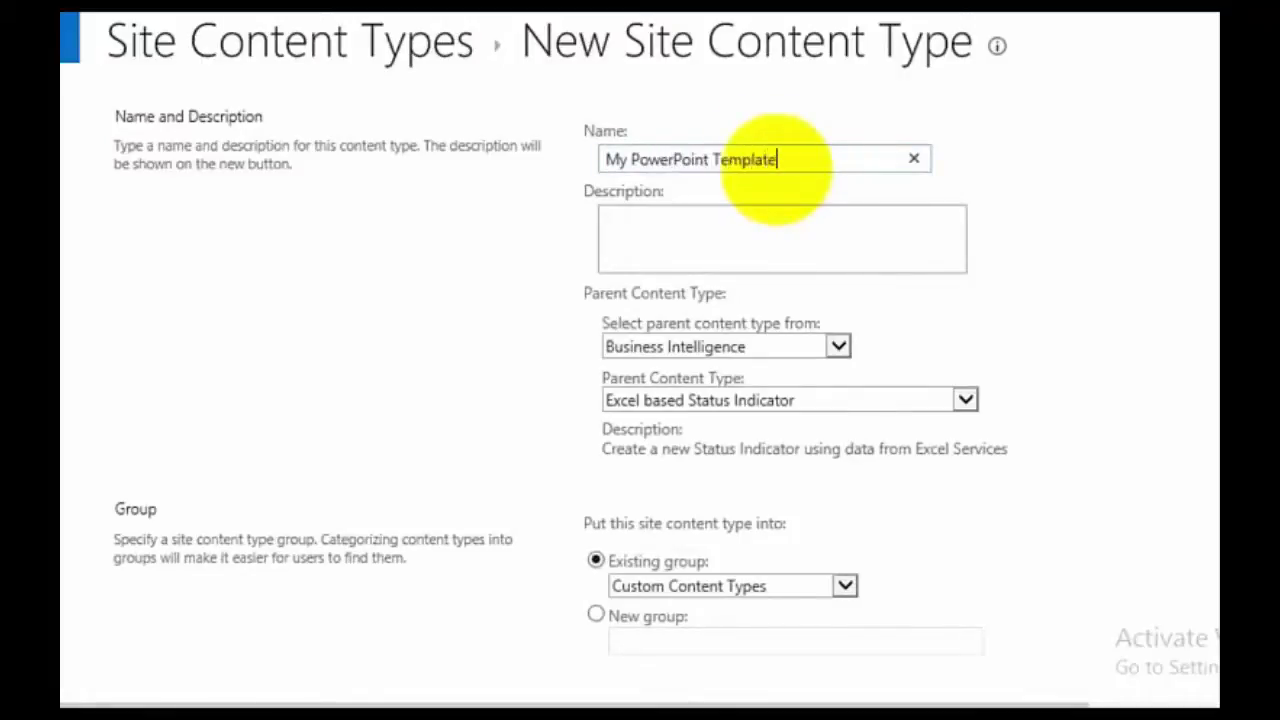
Step: Name the new site content type My PowerPoint Template and give it the parent Document from Document Content Types
type("owerPoint Template")
left_click(838, 346)
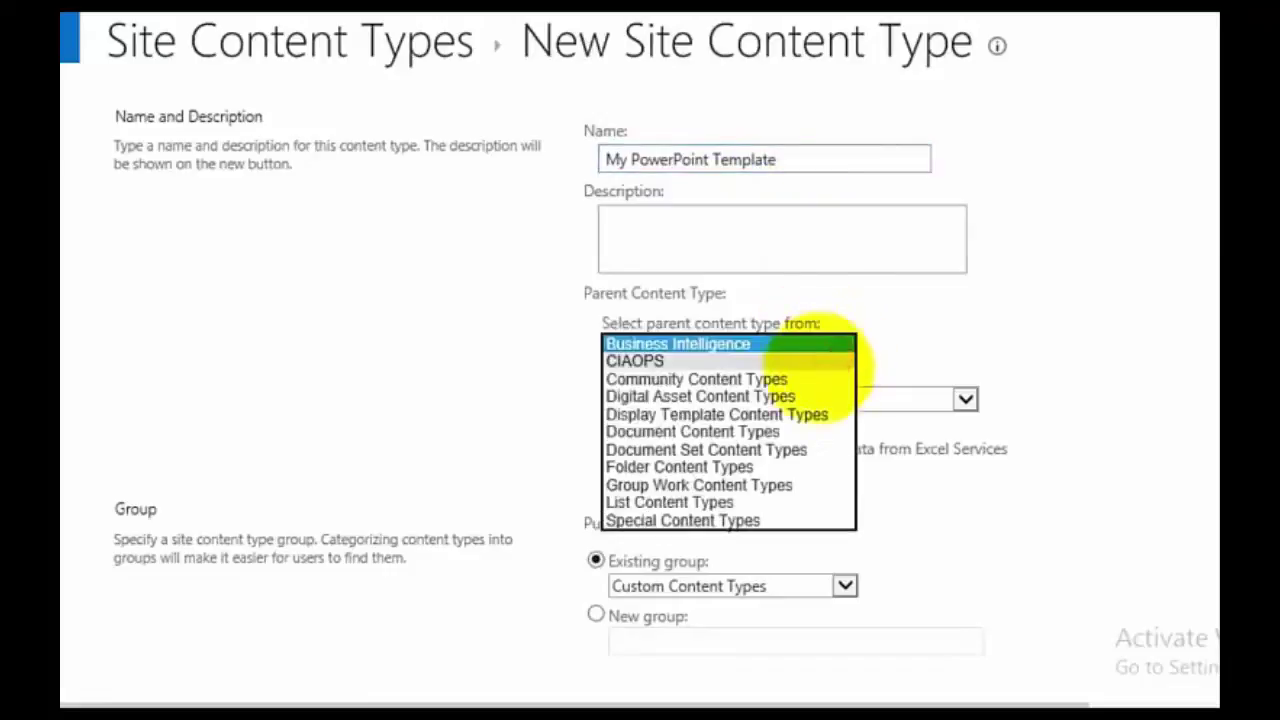
left_click(795, 433)
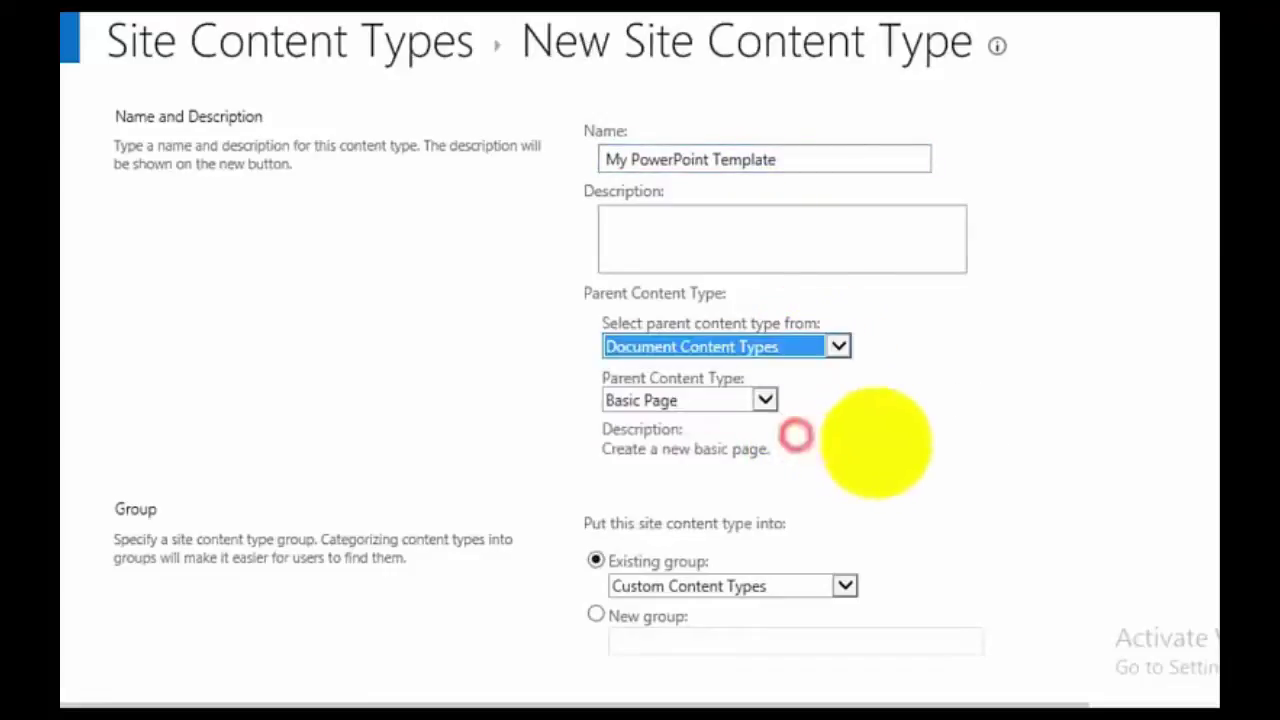
left_click(755, 400)
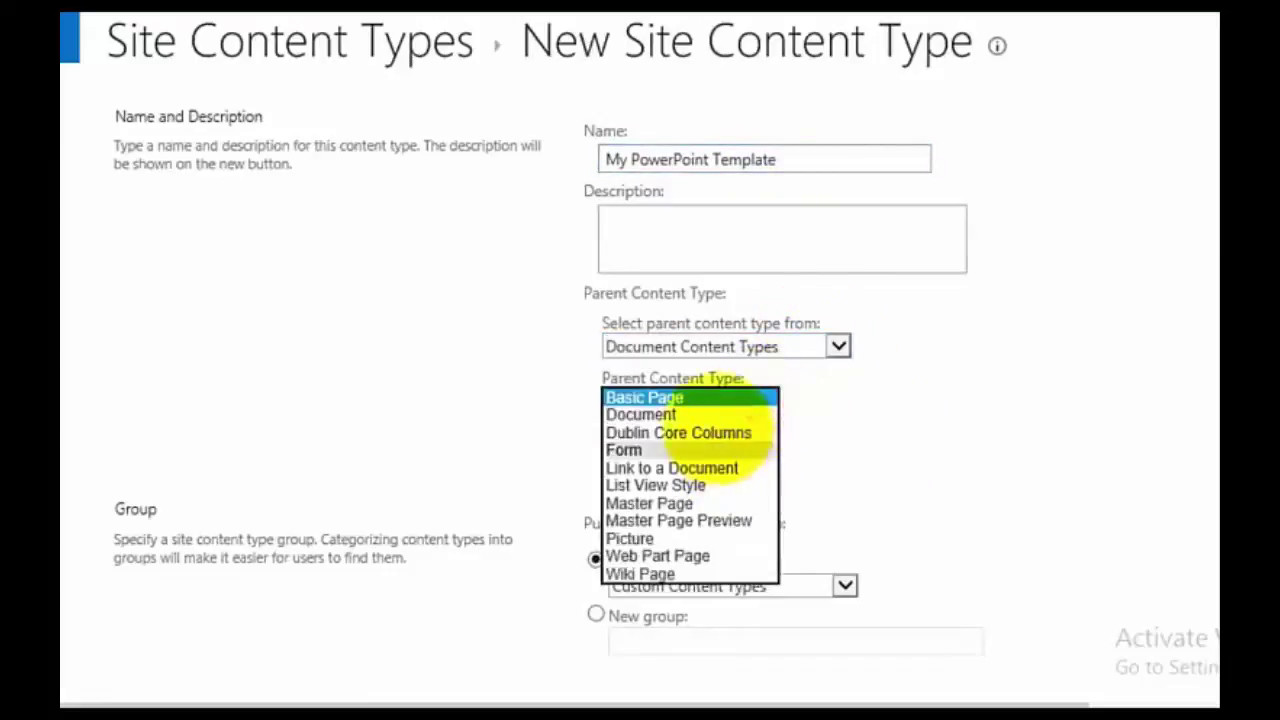
left_click(711, 415)
Step: Put My PowerPoint Template into the existing CIAOPS group and create it
left_click(745, 588)
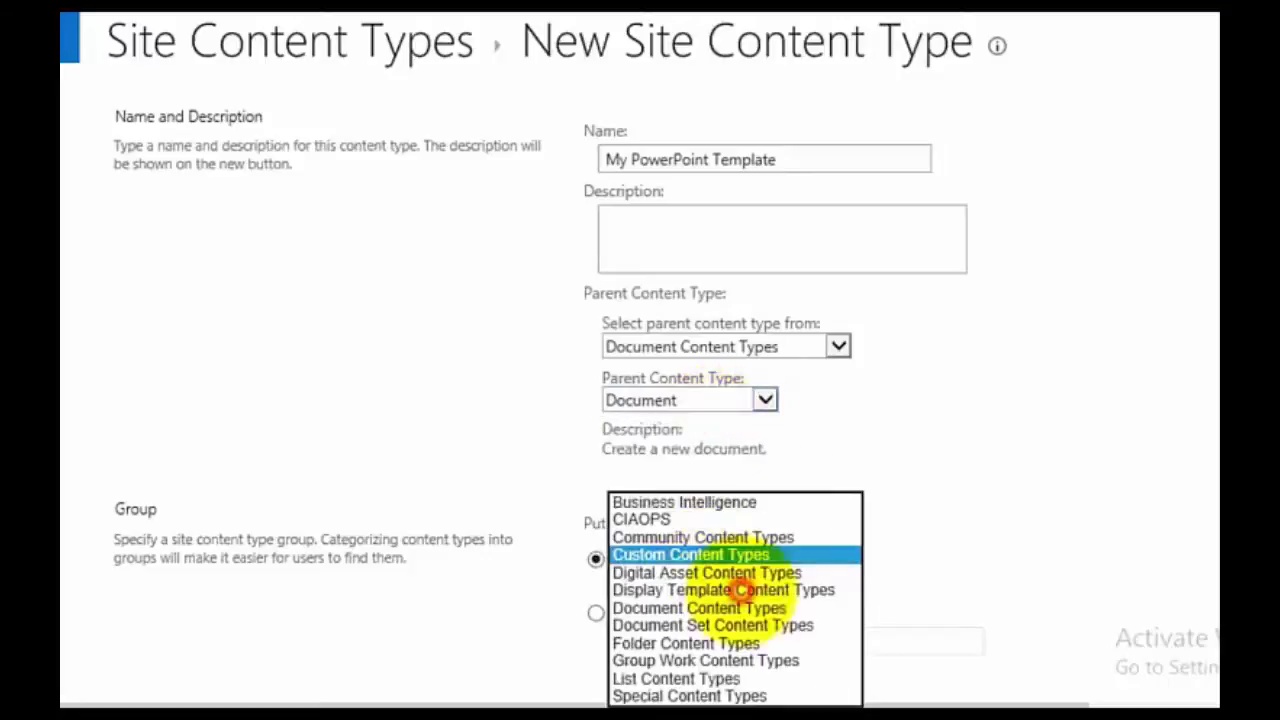
left_click(638, 518)
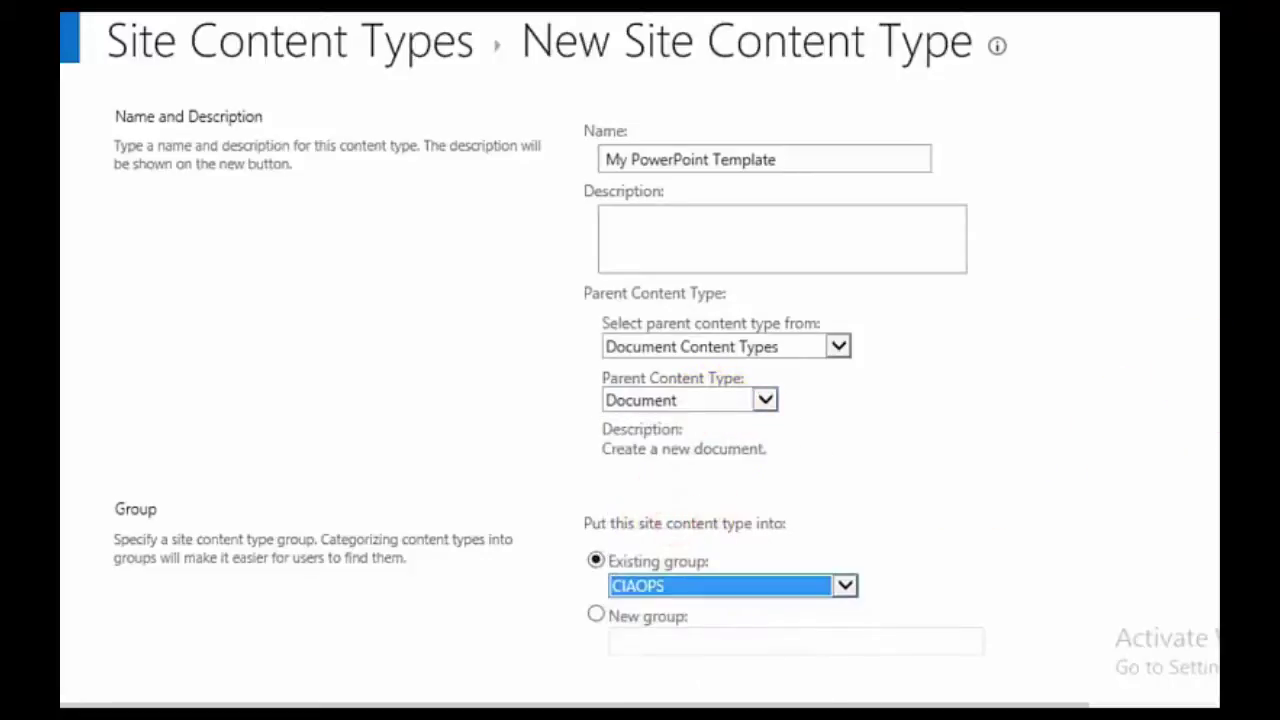
scroll(640, 360, "down", 4)
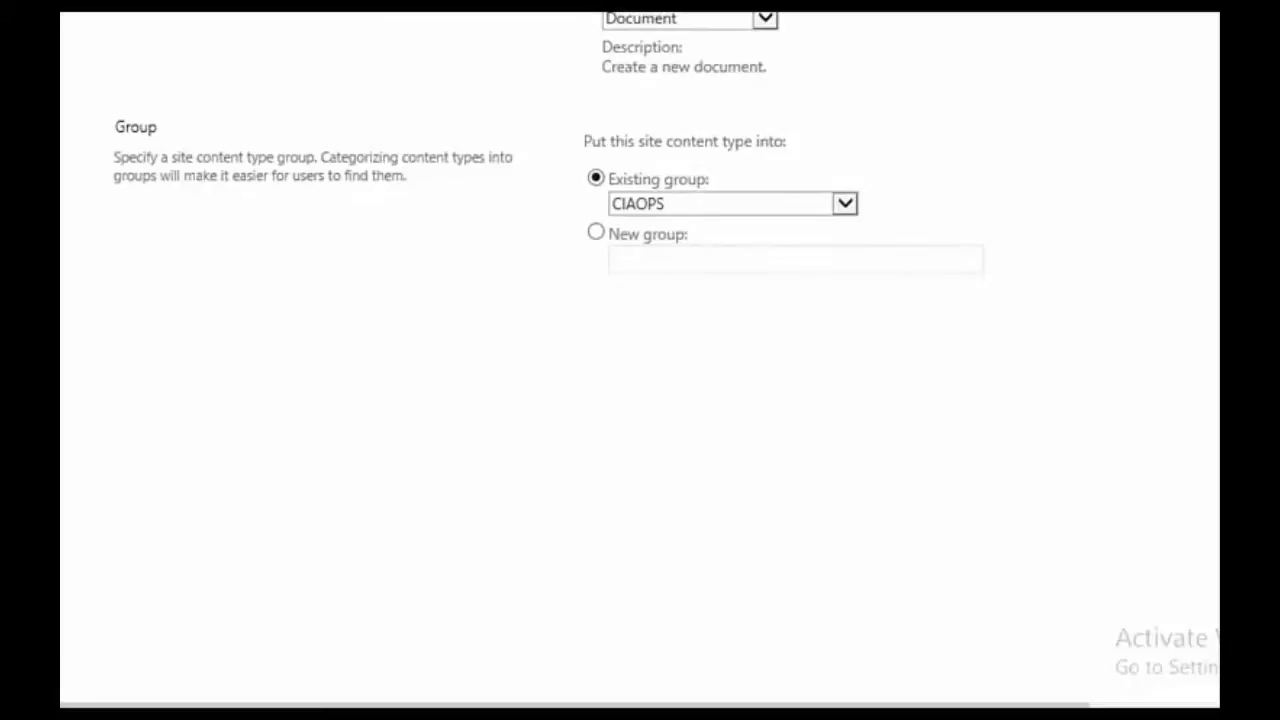
scroll(640, 360, "up", 4)
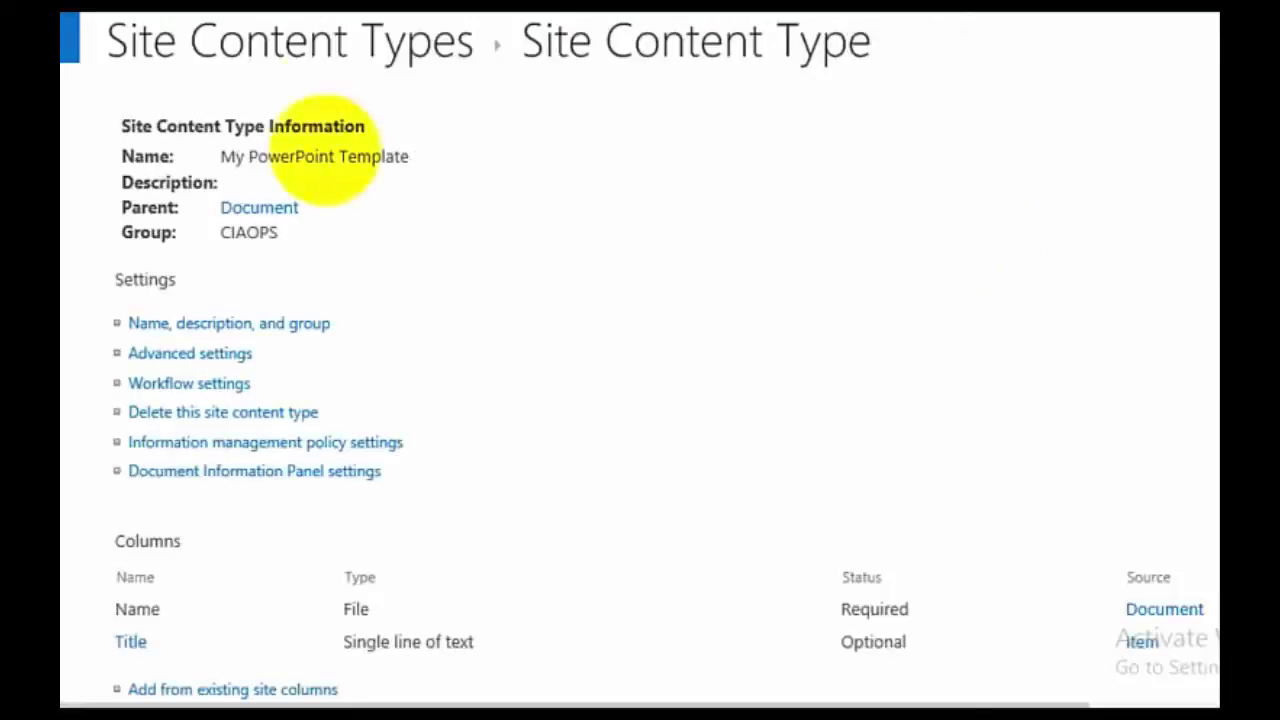
Step: Return to the site content types and show only the CIAOPS group
left_click(383, 43)
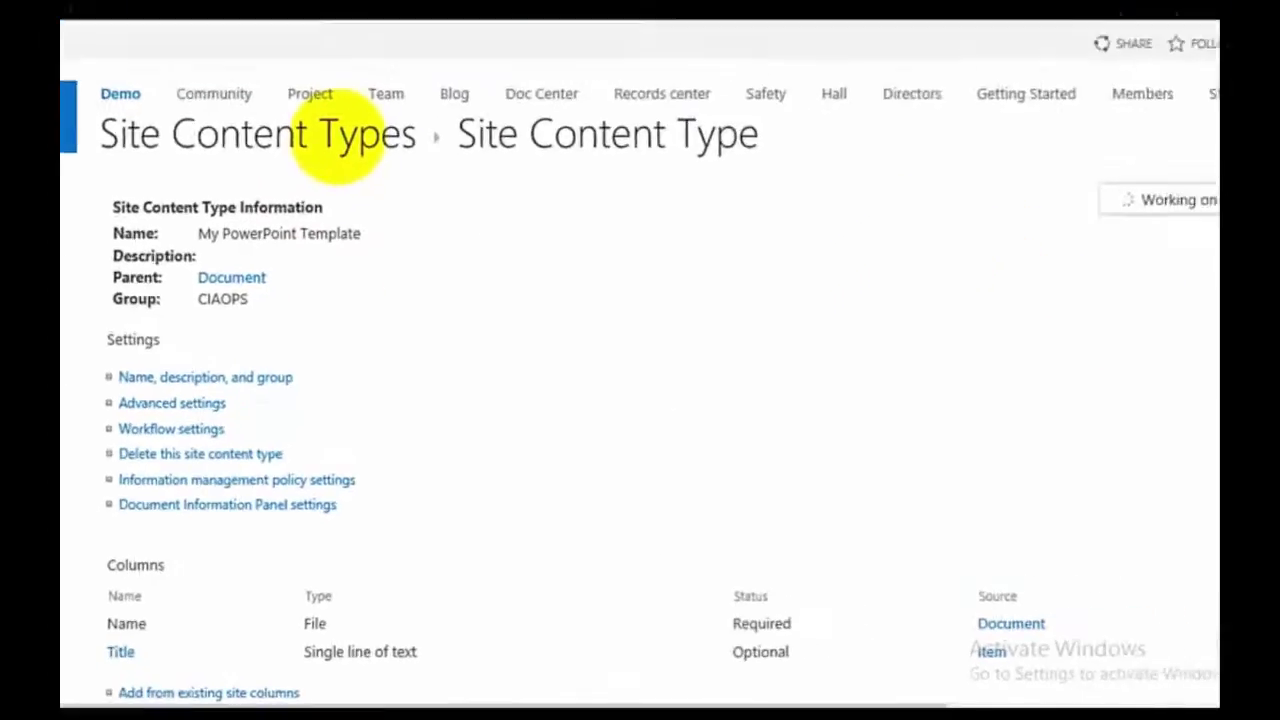
left_click(1207, 222)
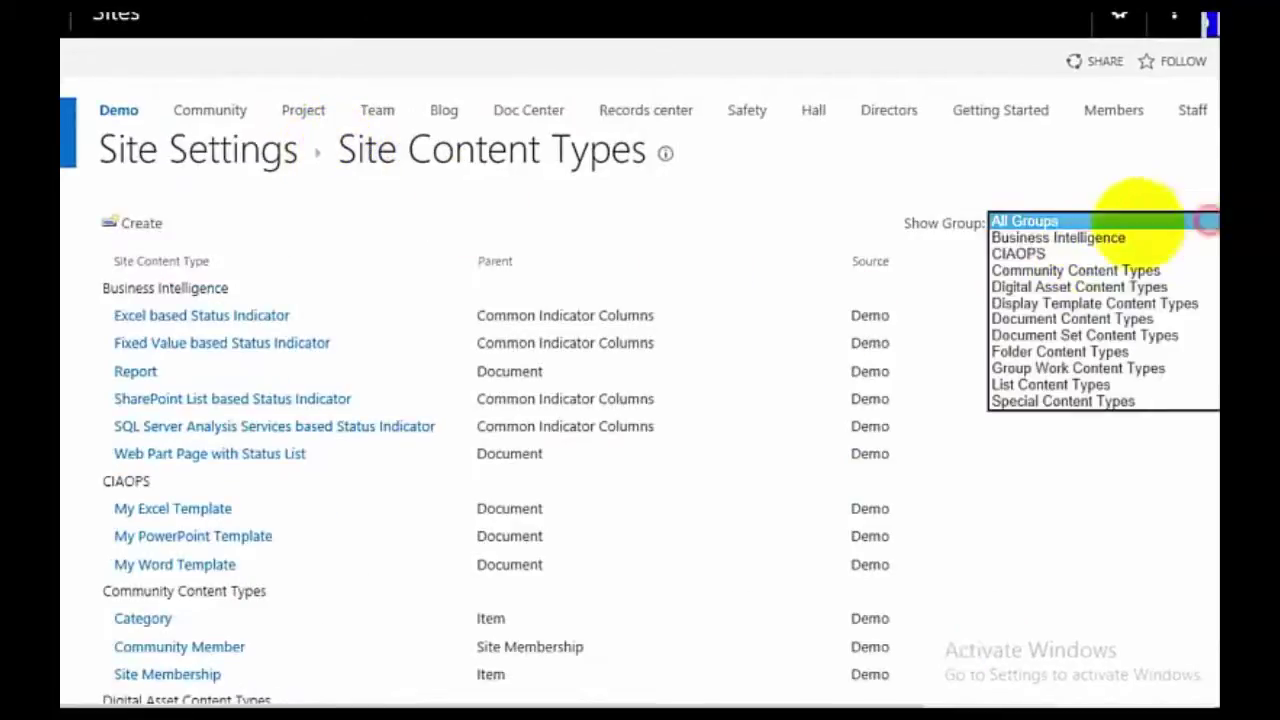
left_click(1050, 254)
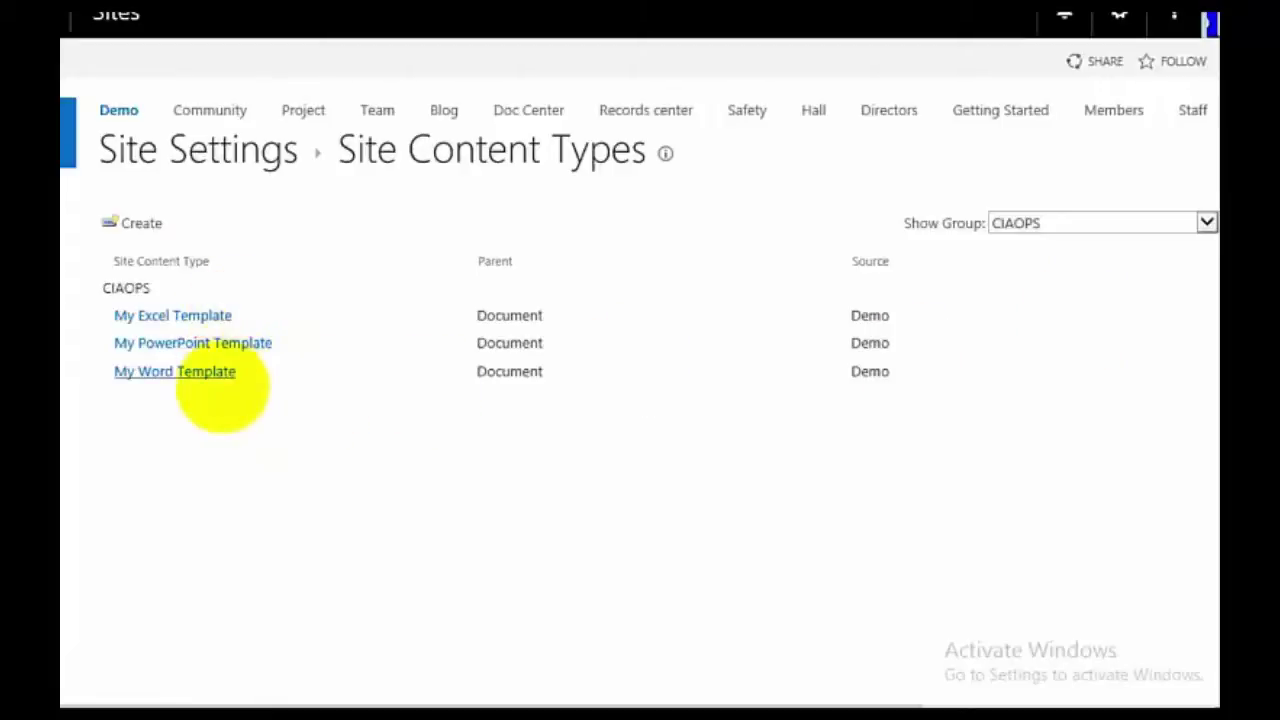
left_click(205, 315)
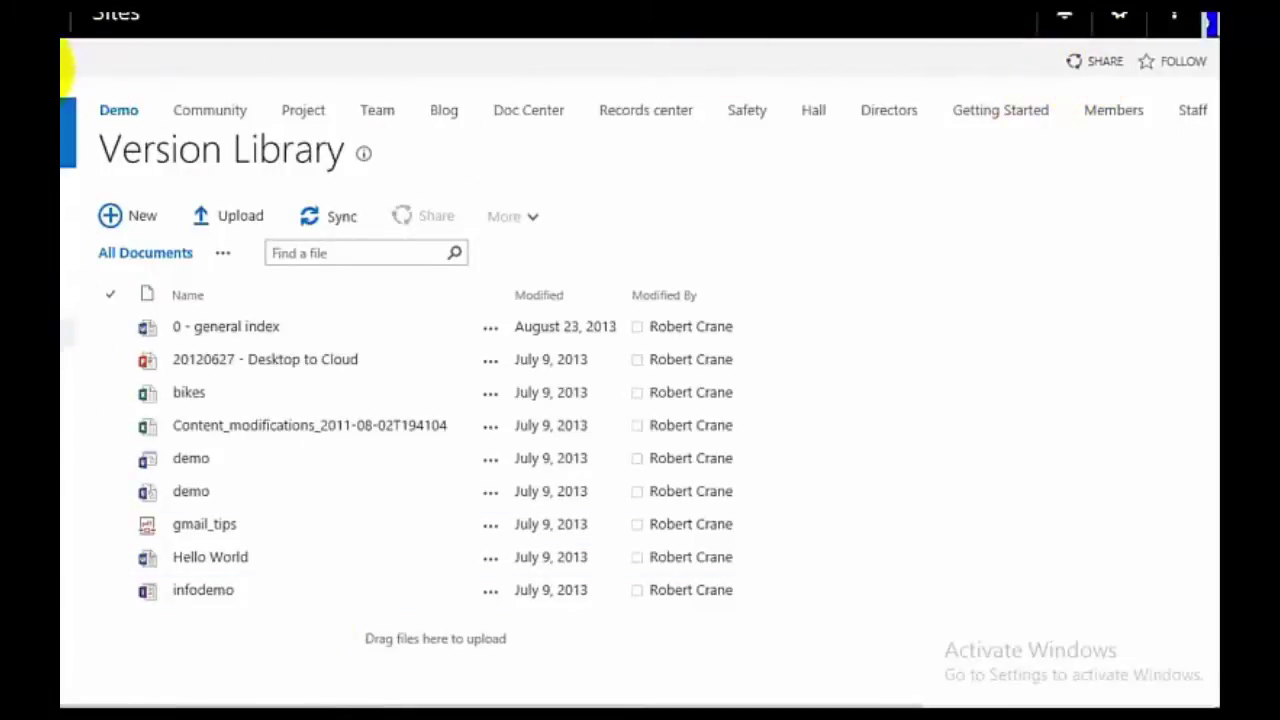
Step: In the advanced settings of the Version Library, allow management of content types and save
left_click(62, 68)
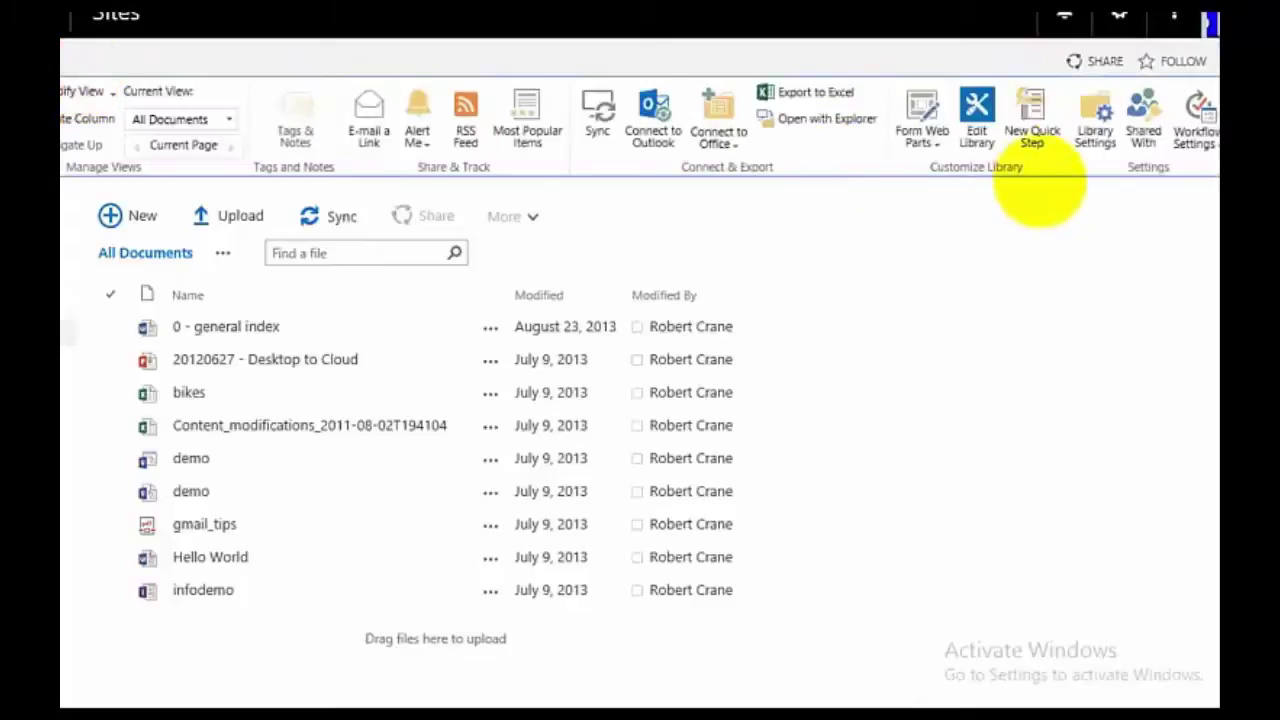
left_click(1095, 115)
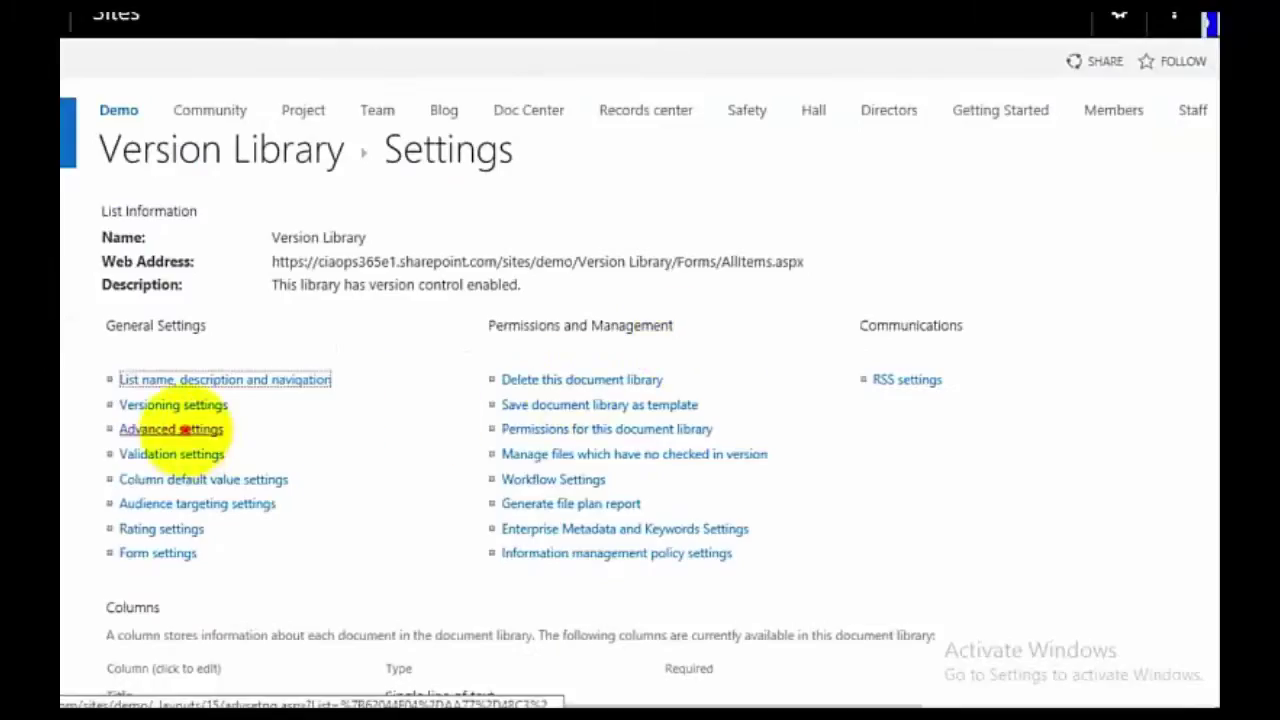
left_click(180, 429)
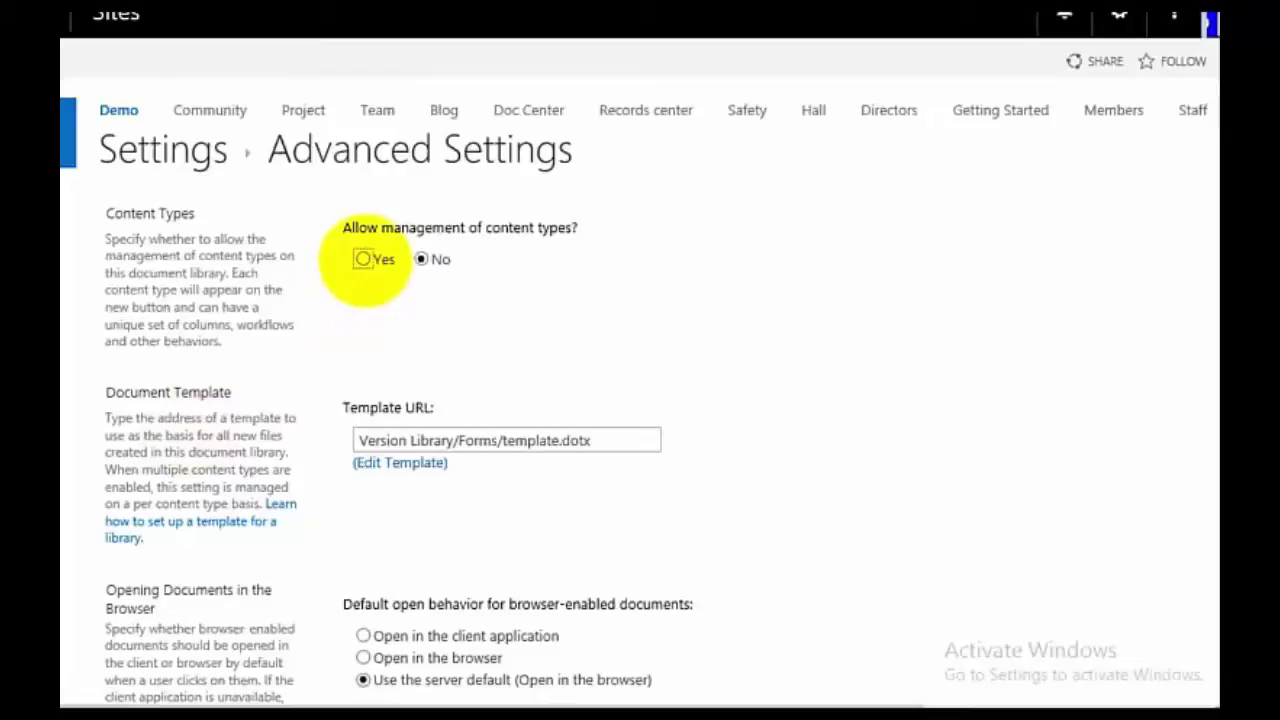
left_click(364, 259)
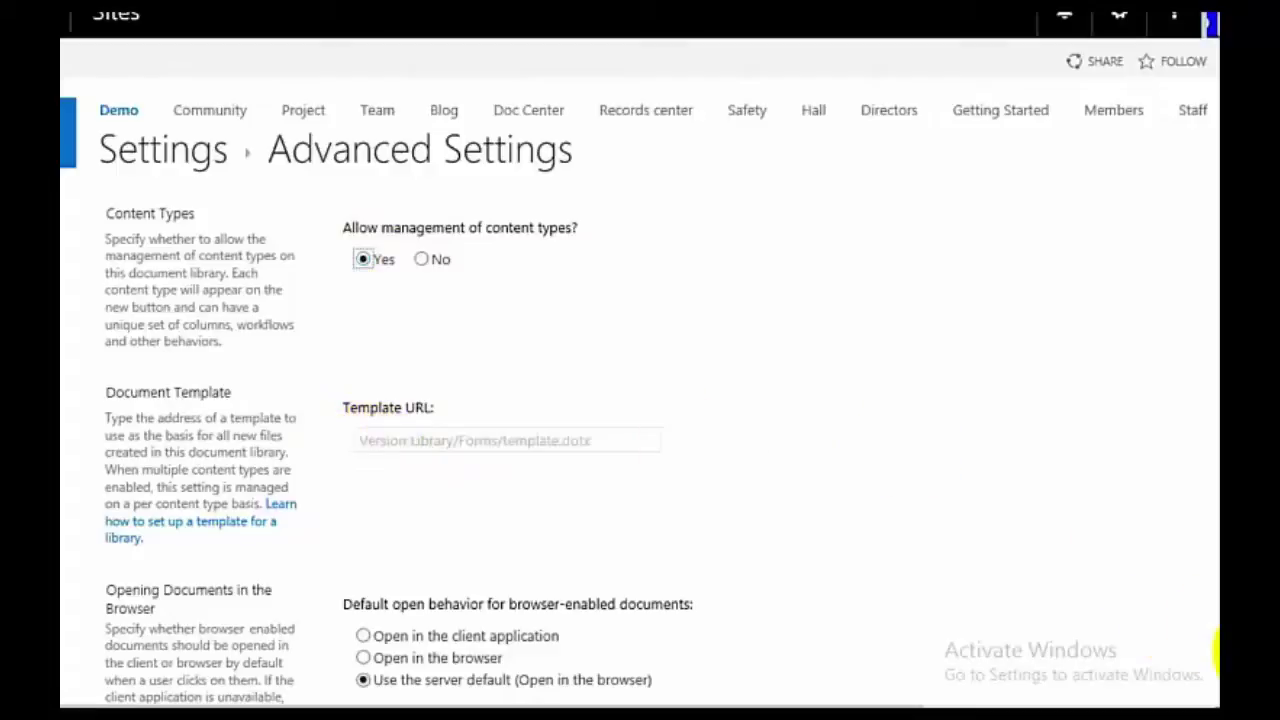
scroll(1218, 650, "down", 15)
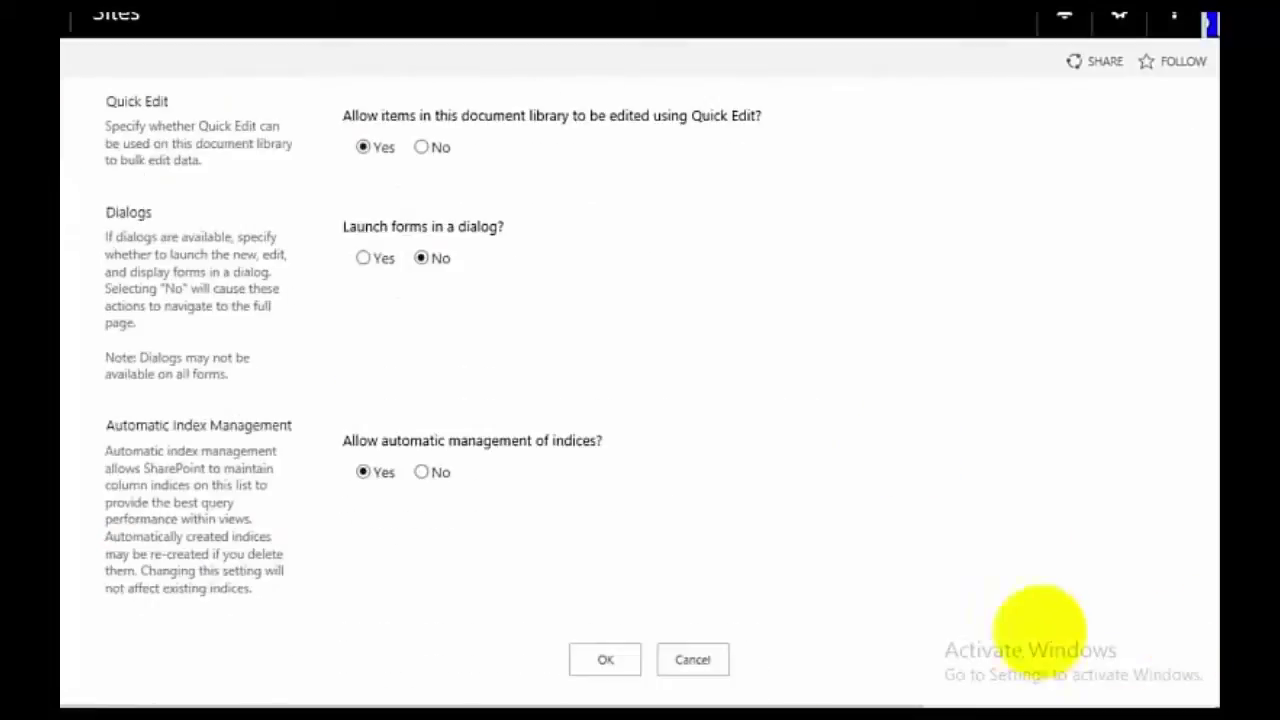
left_click(605, 662)
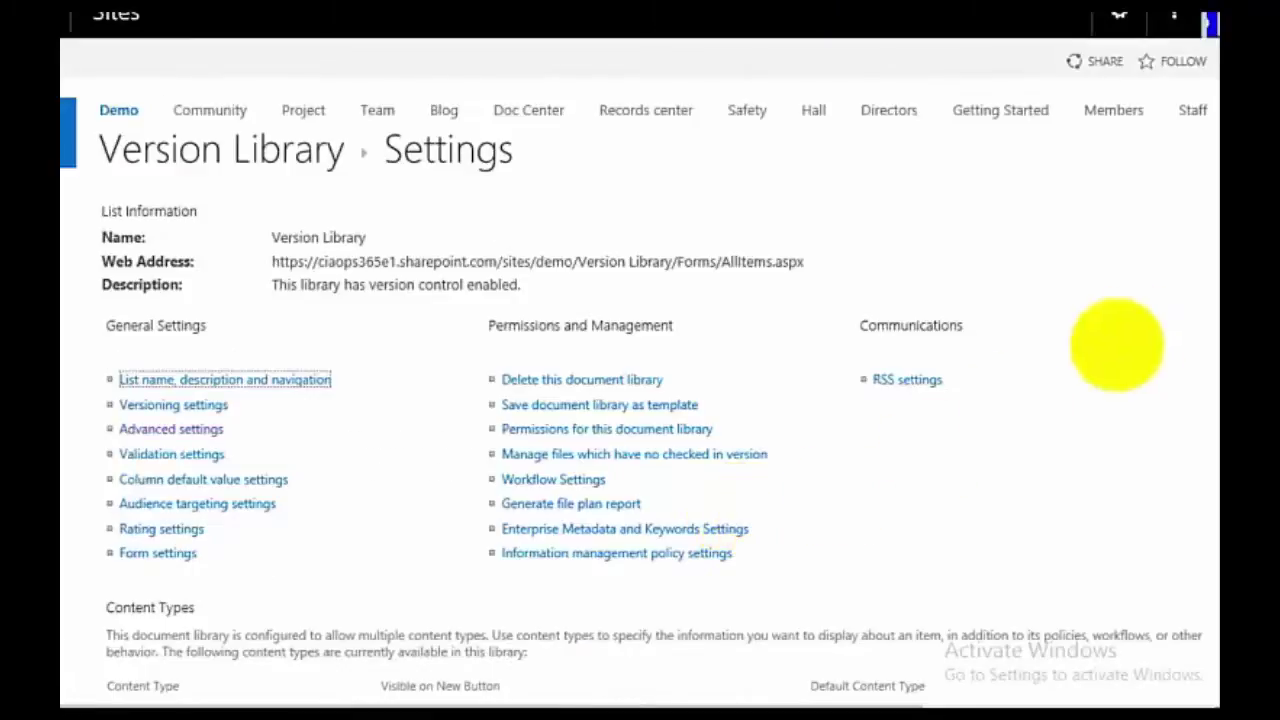
Step: Add My Excel Template, My PowerPoint Template and My Word Template from the CIAOPS group to the library's content types
scroll(1218, 325, "down", 5)
scroll(1218, 325, "up", 1)
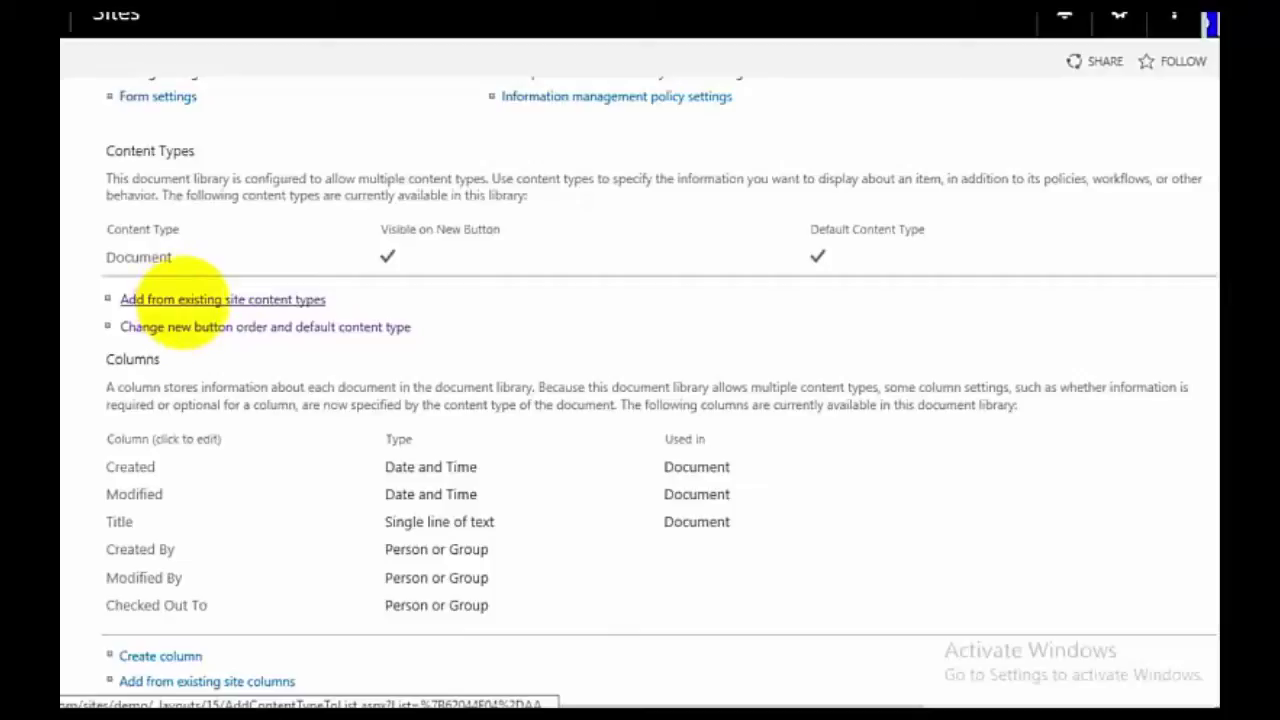
left_click(182, 299)
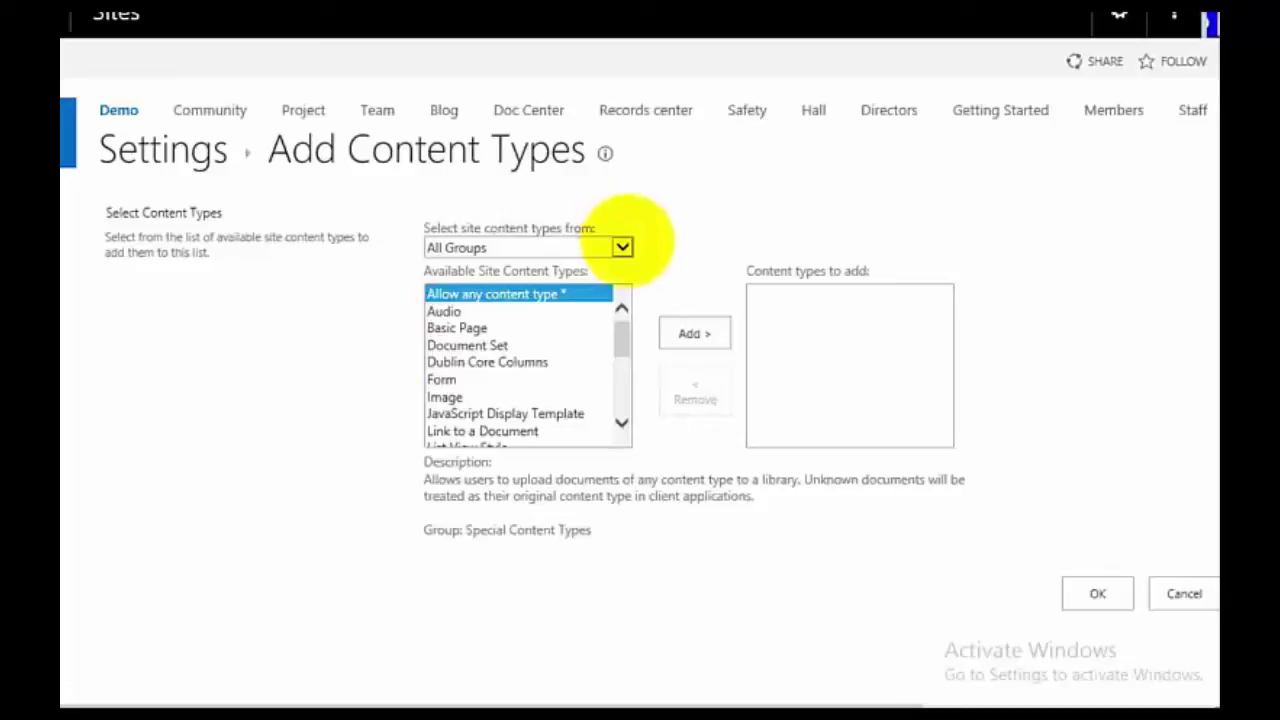
left_click(626, 244)
left_click(563, 275)
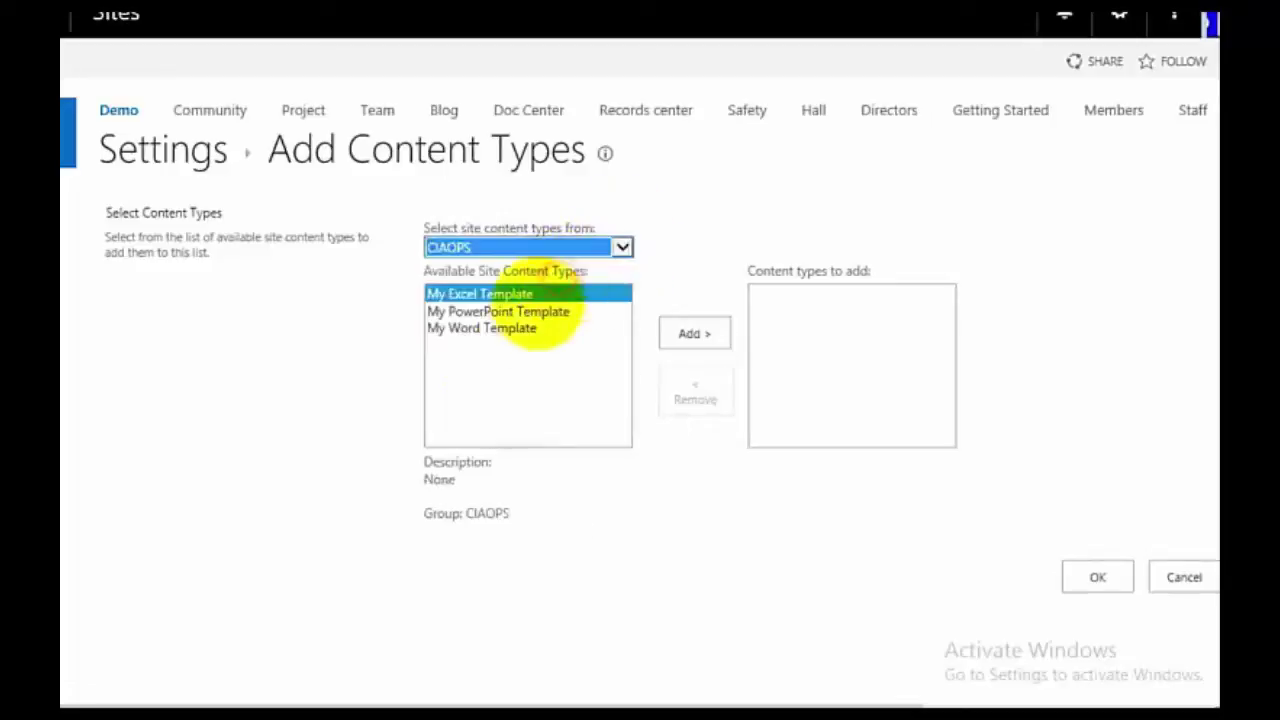
left_click(690, 334)
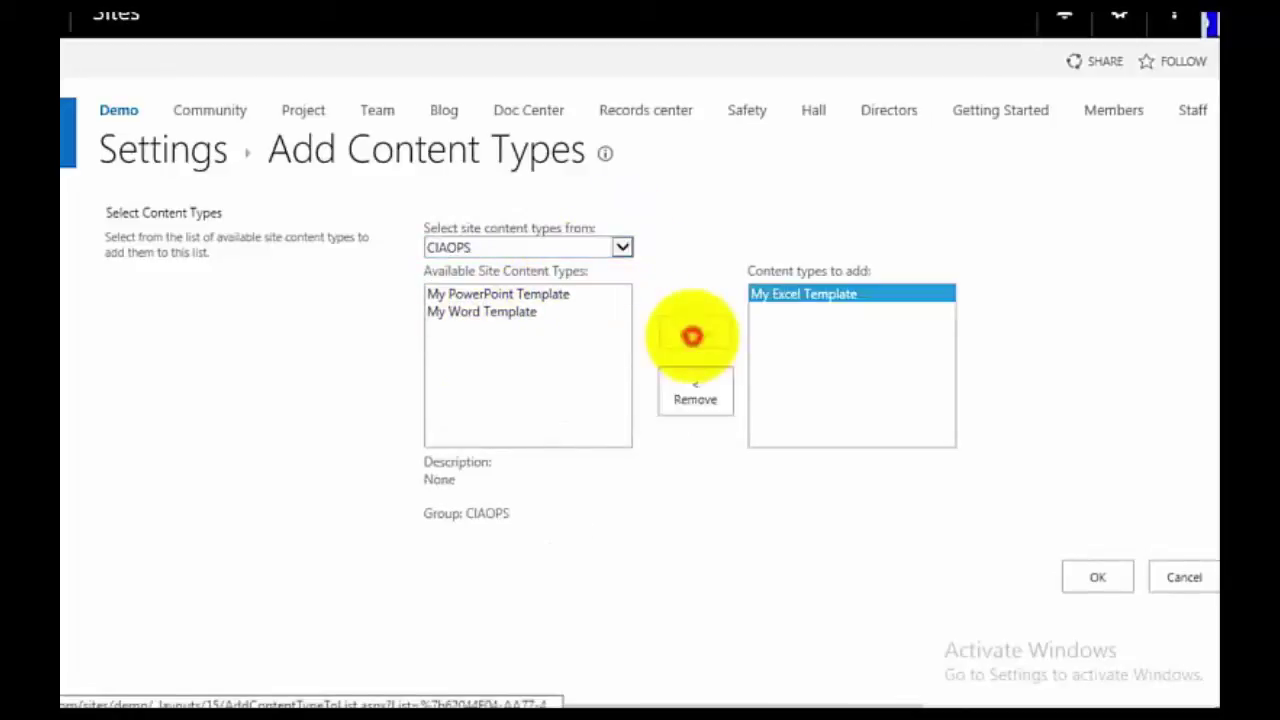
left_click(537, 291)
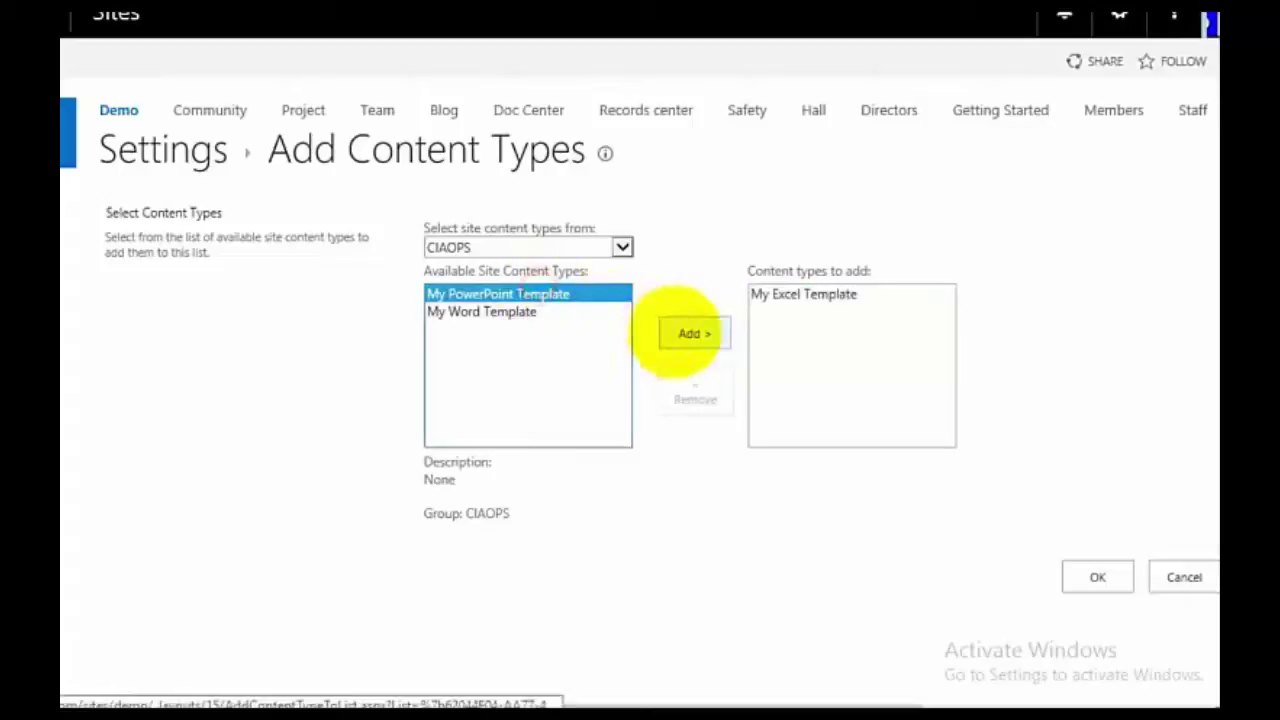
left_click(680, 333)
left_click(491, 294)
left_click(678, 334)
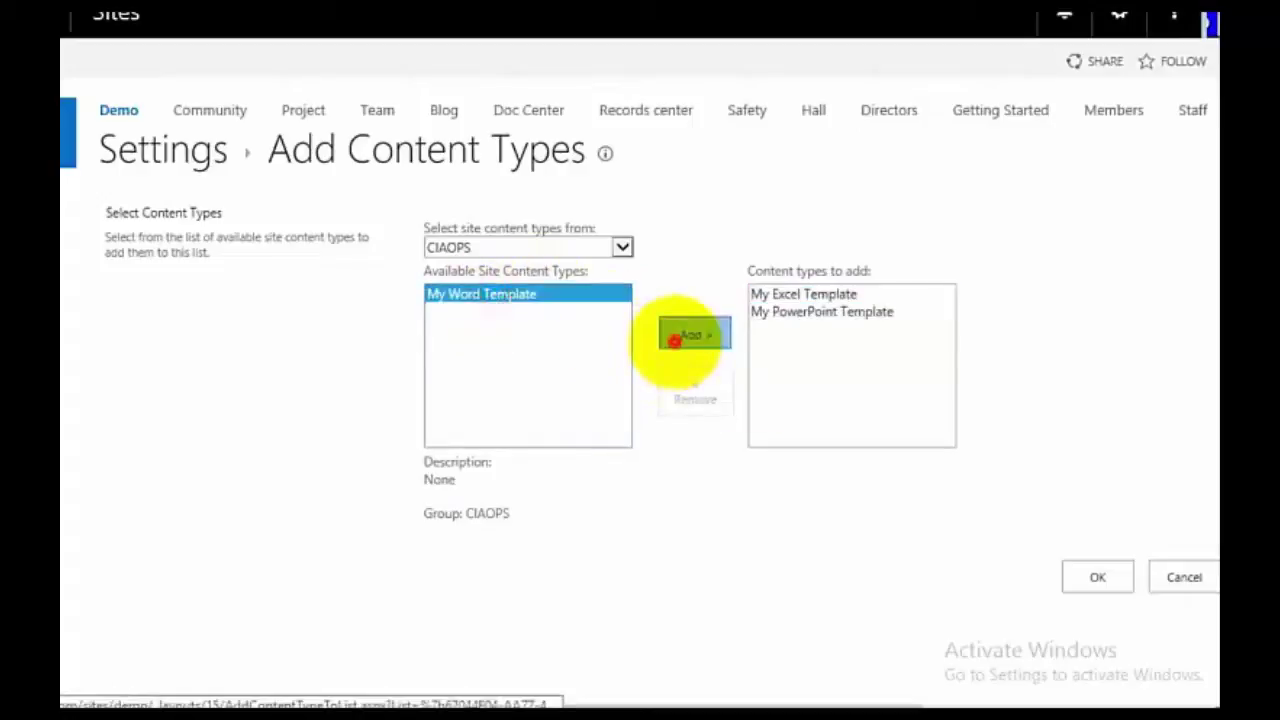
left_click(1097, 578)
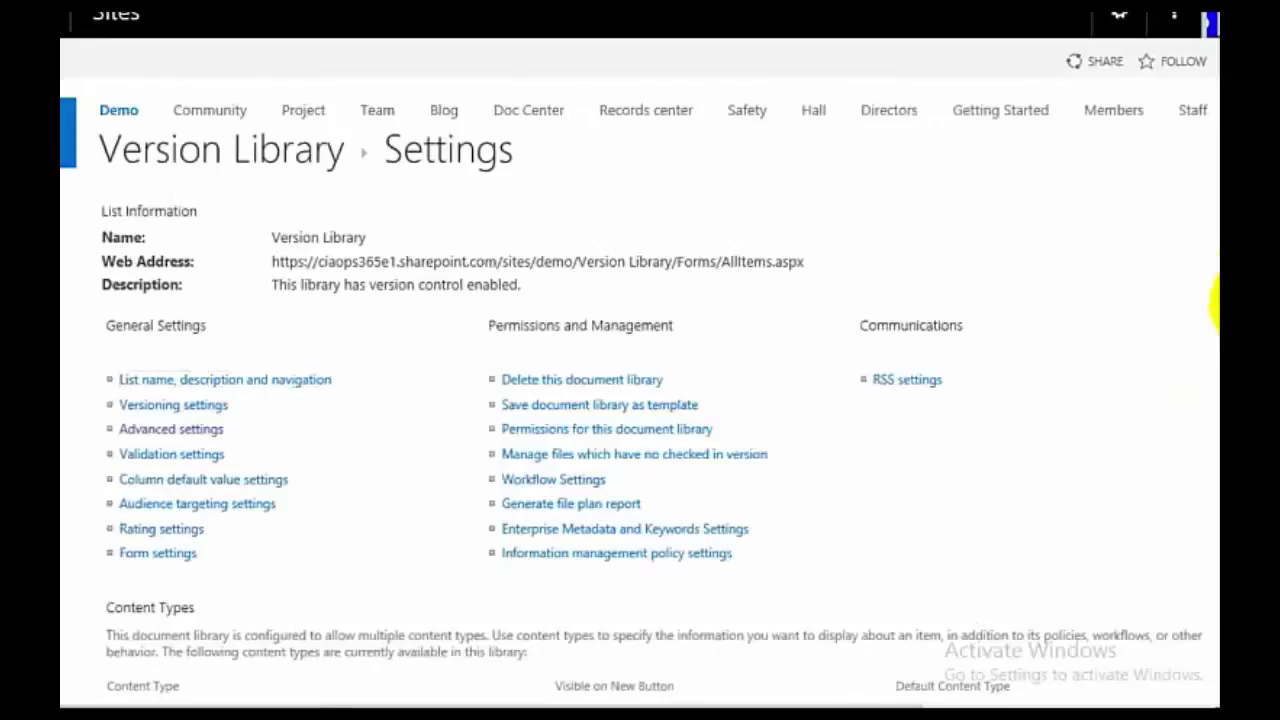
Step: Hide the Document content type from the library's choices for new files and save
scroll(1216, 290, "down", 4)
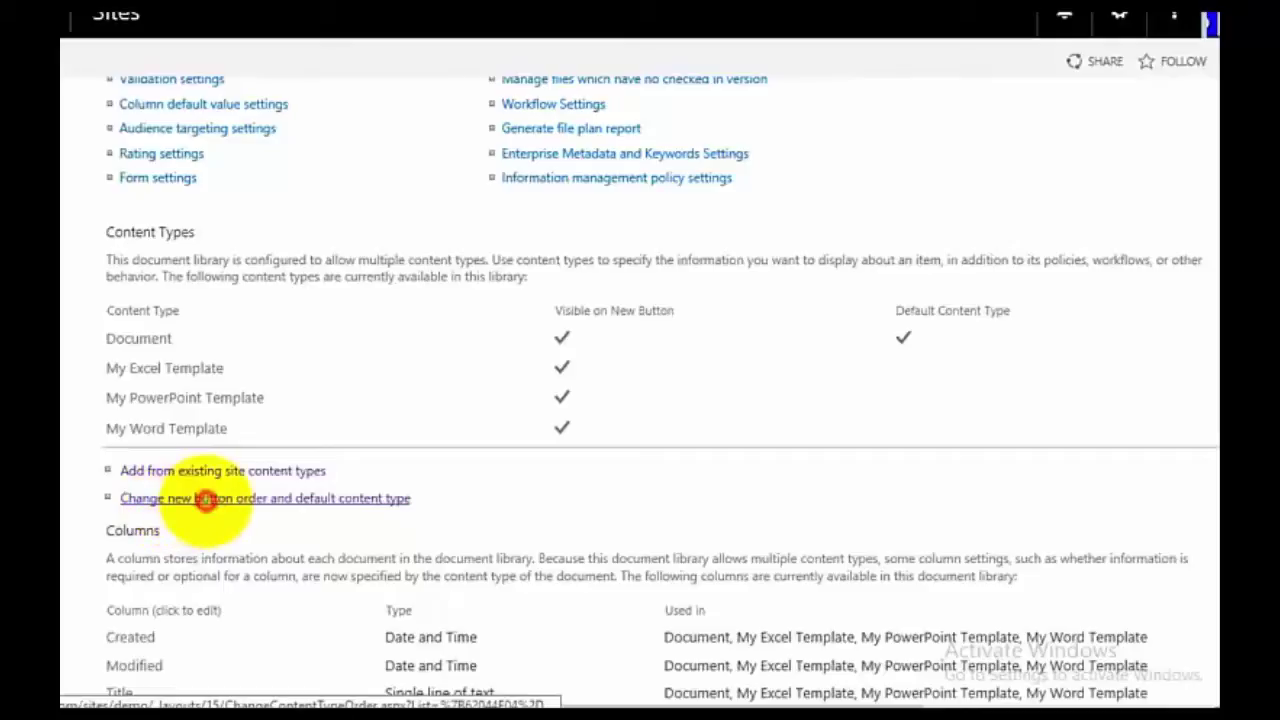
left_click(205, 500)
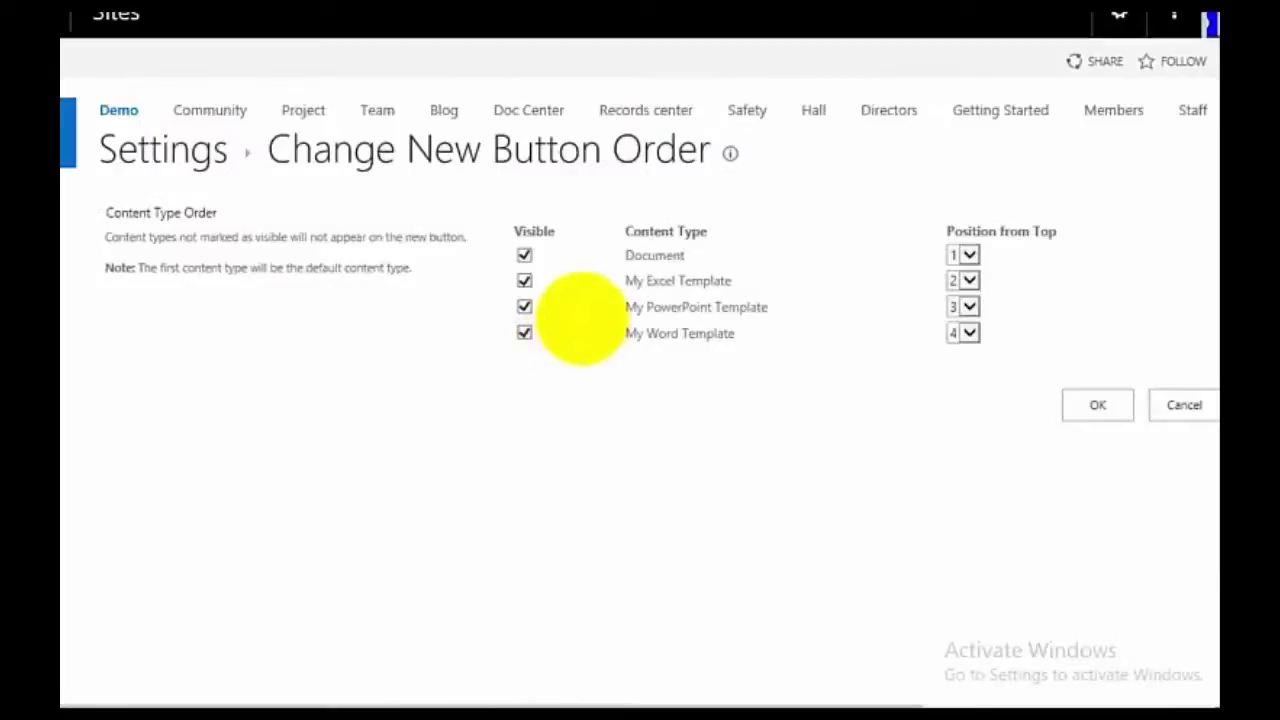
left_click(524, 255)
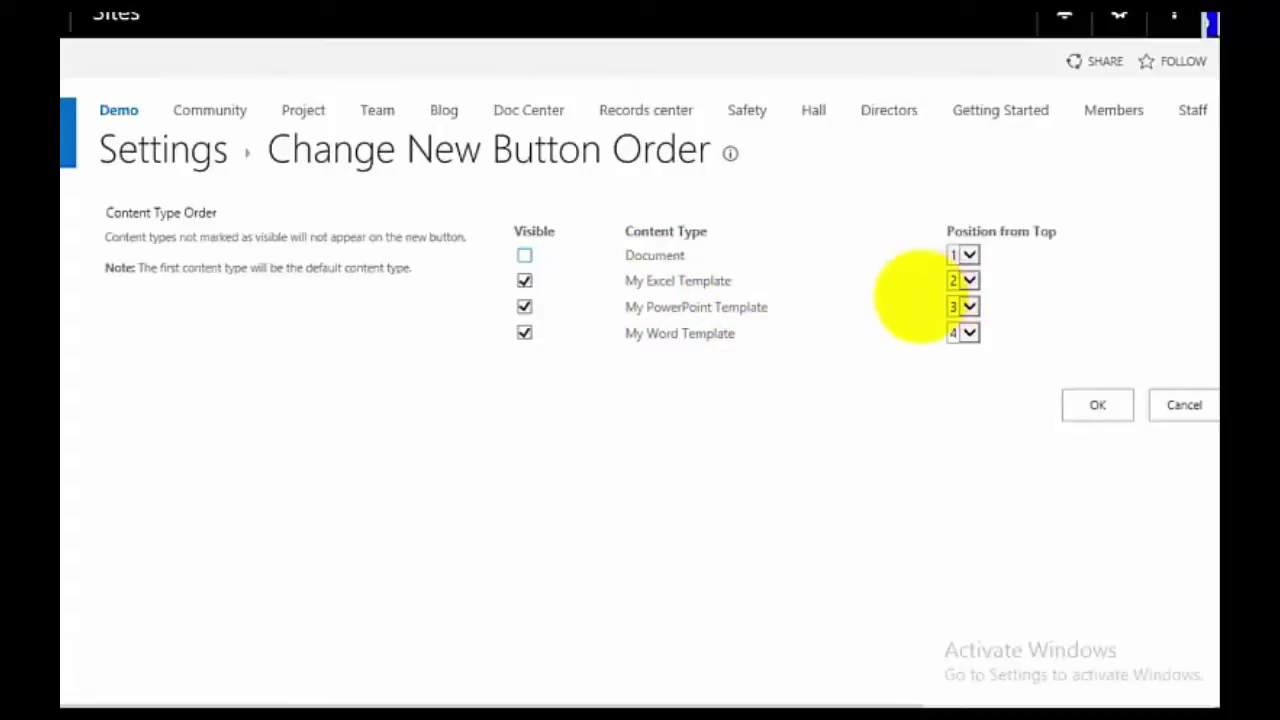
left_click(1080, 406)
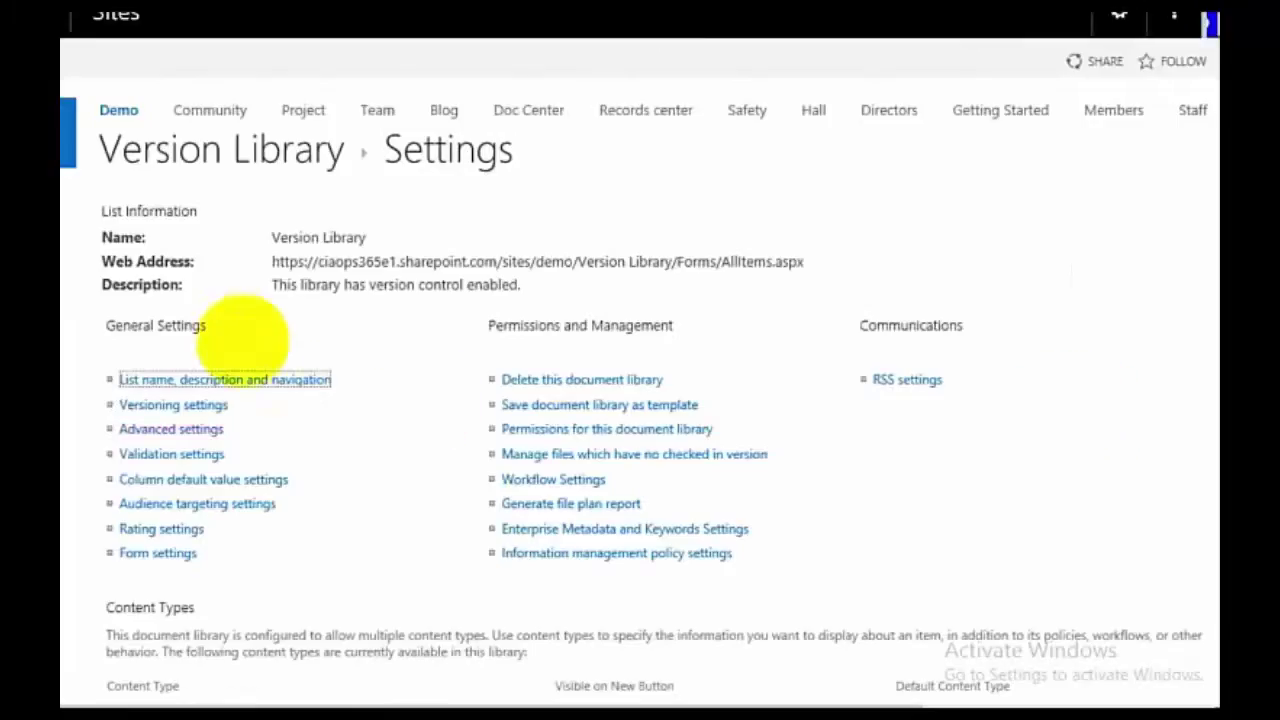
Step: Test My Word Template by creating a new document from it in the Version Library, and close the document without saving
left_click(160, 150)
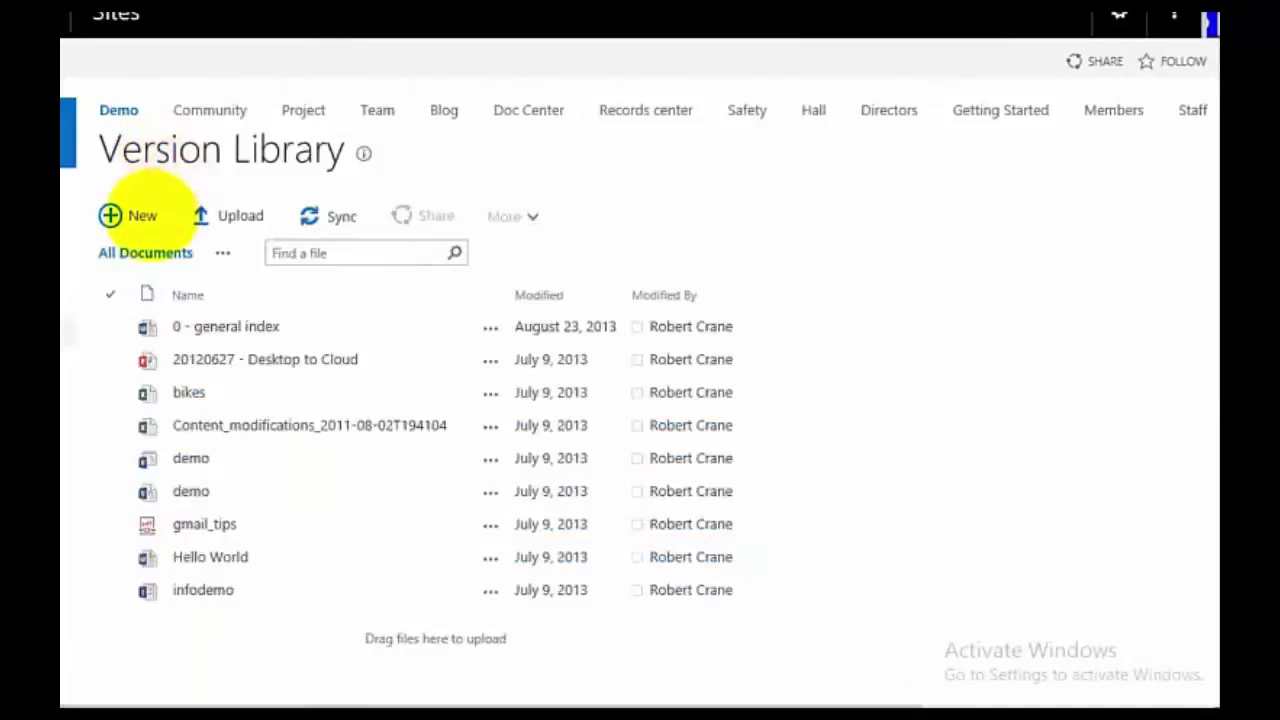
left_click(148, 216)
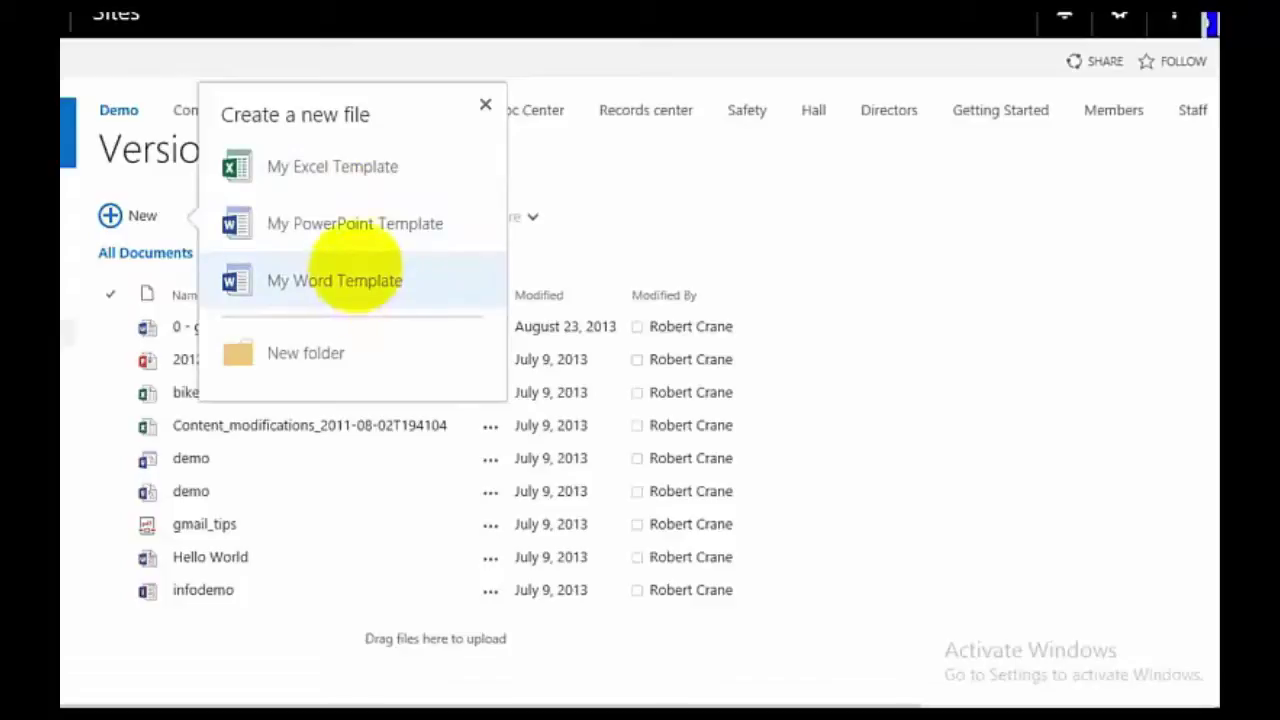
left_click(360, 281)
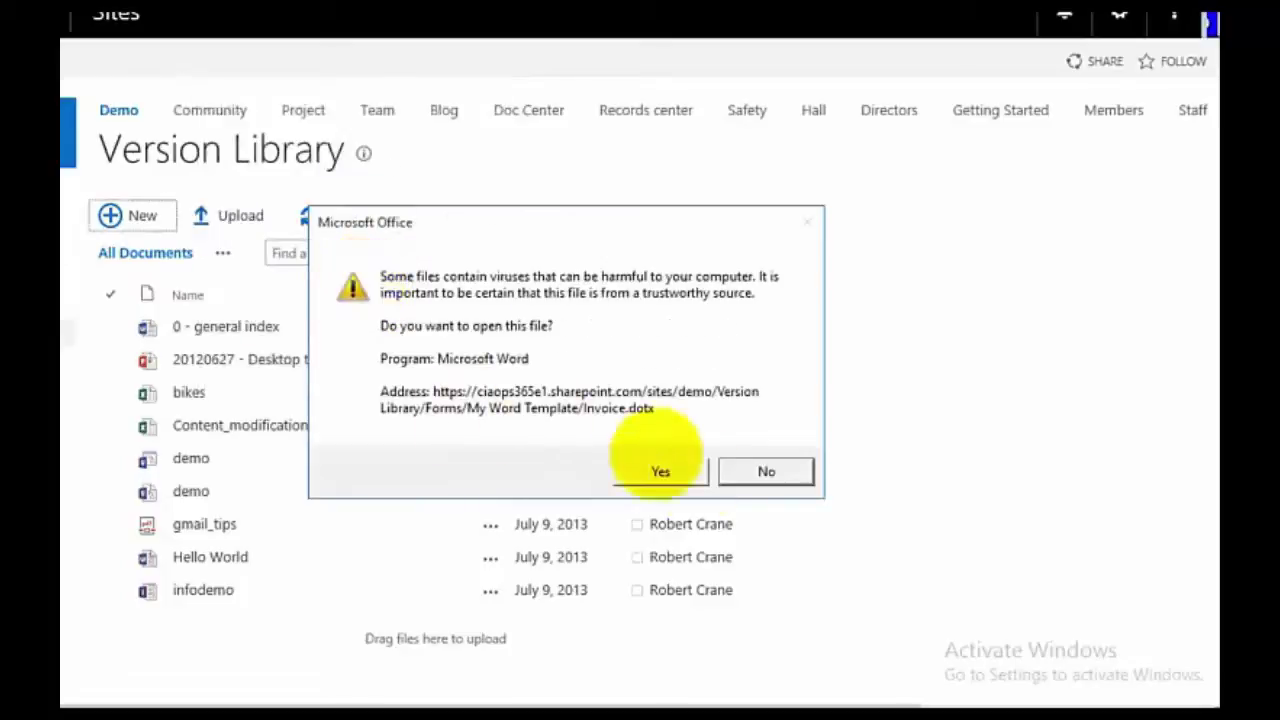
left_click(696, 476)
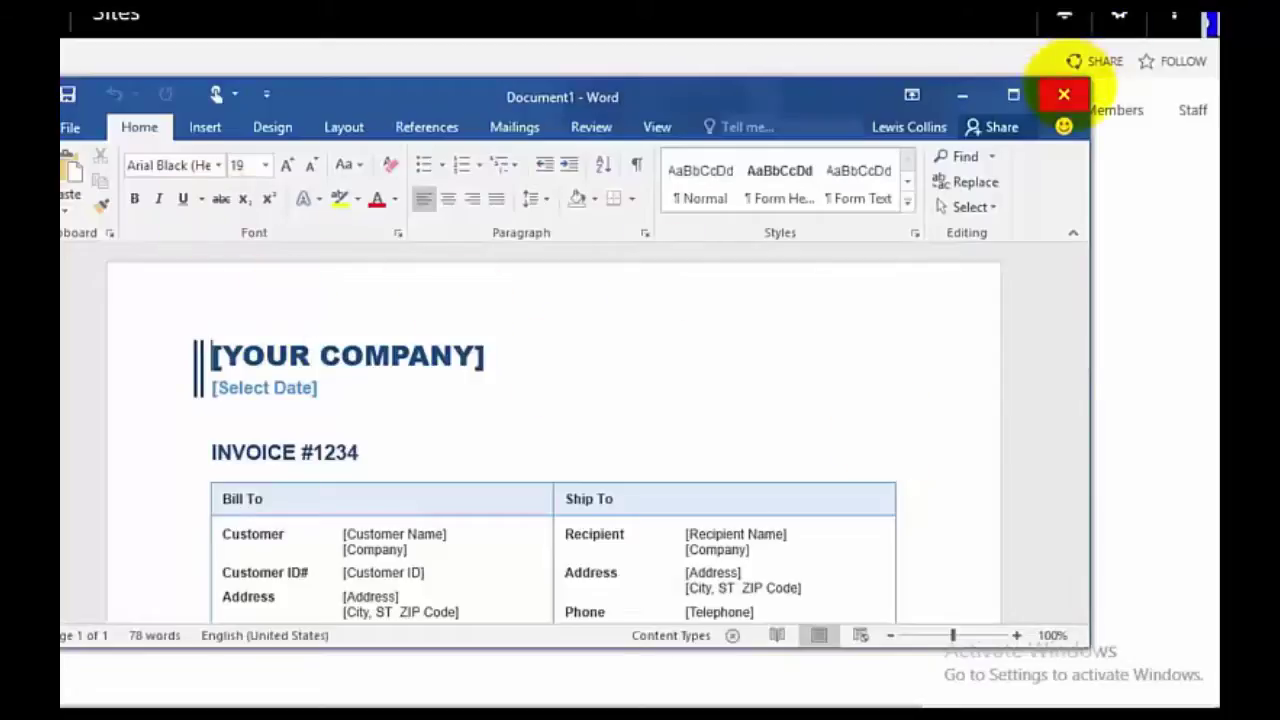
left_click(1063, 94)
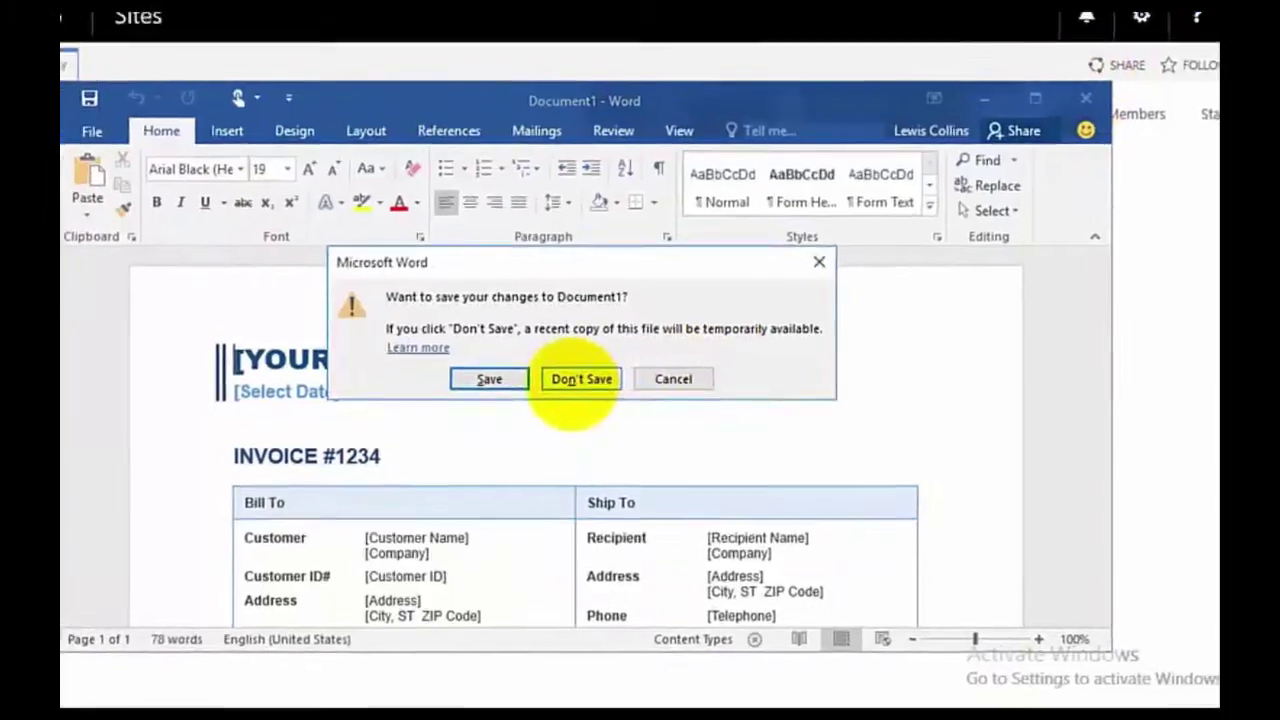
left_click(570, 377)
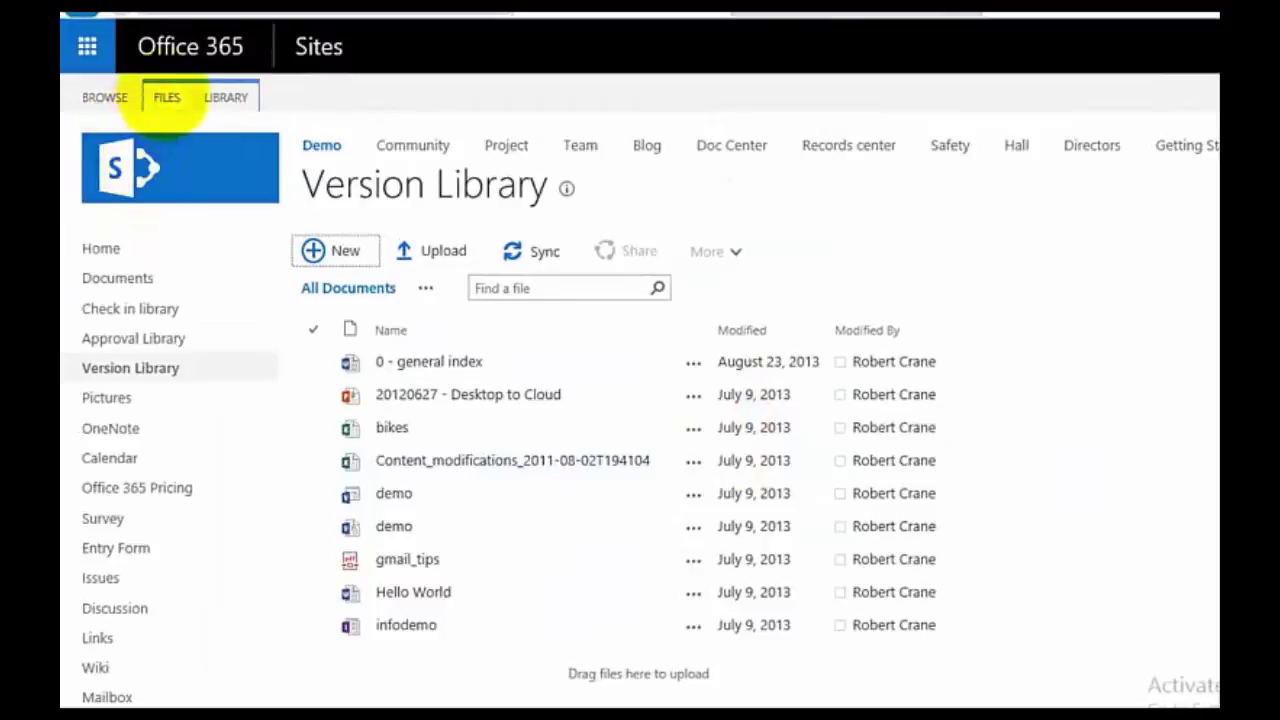
Step: Show the content types offered for a new document among the library's file commands
left_click(166, 95)
left_click(97, 176)
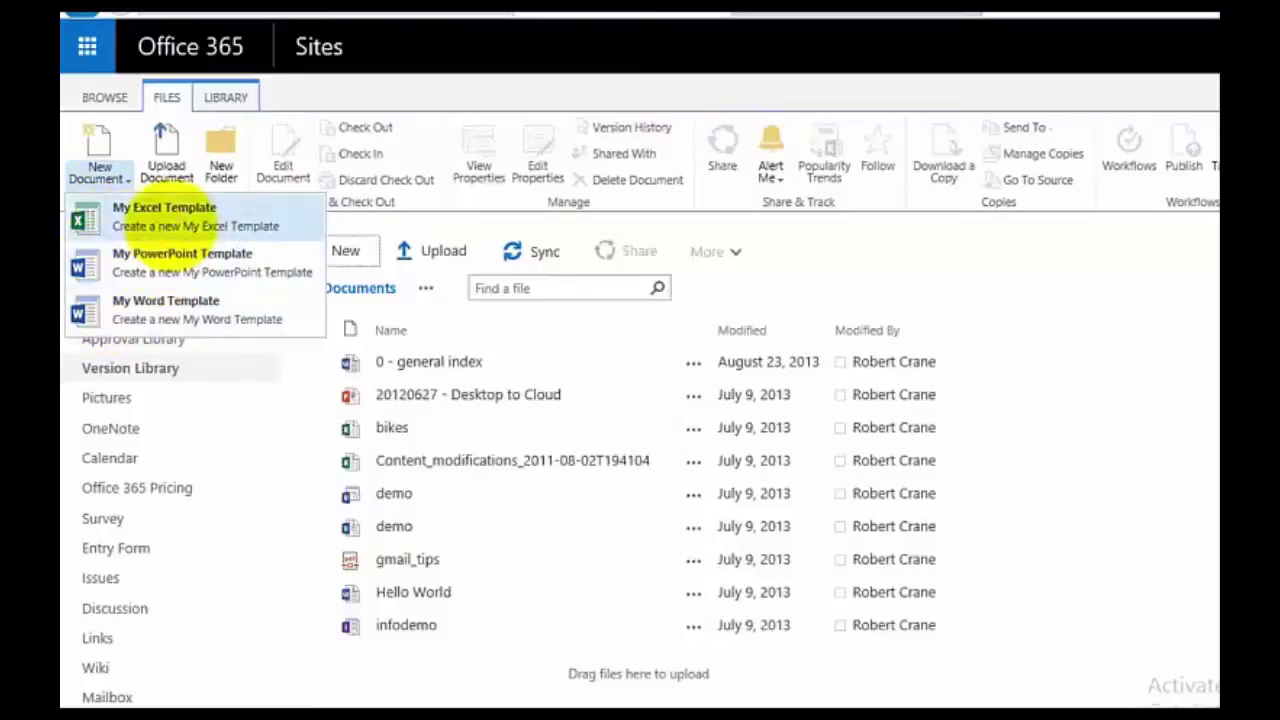
Step: Test My Excel Template by opening a new file from it, and check the Version Library's choices for new files
left_click(170, 226)
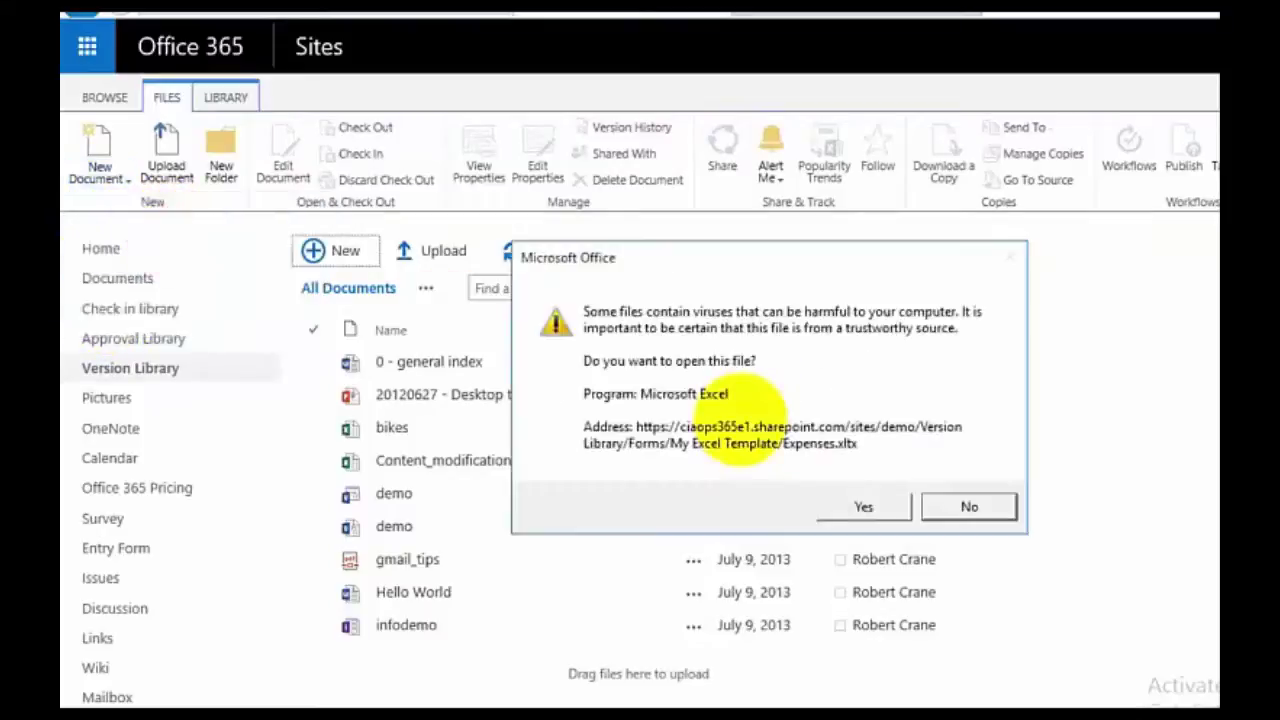
left_click(866, 507)
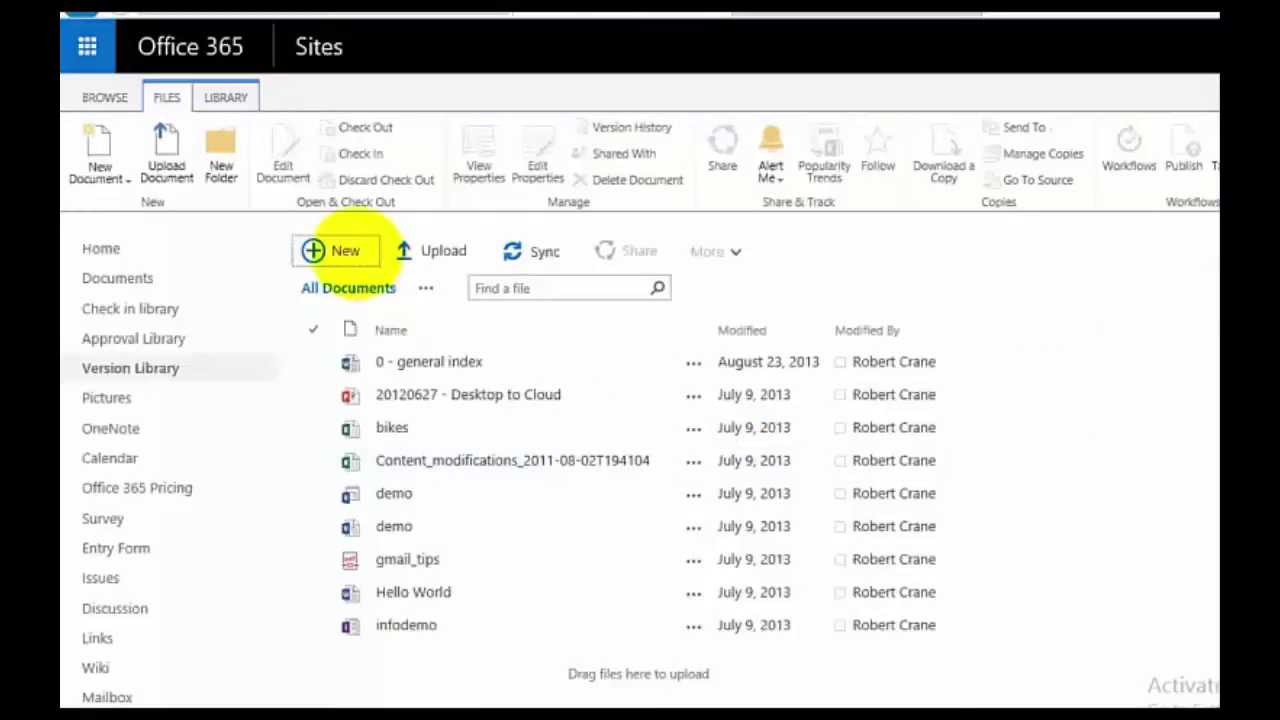
left_click(345, 251)
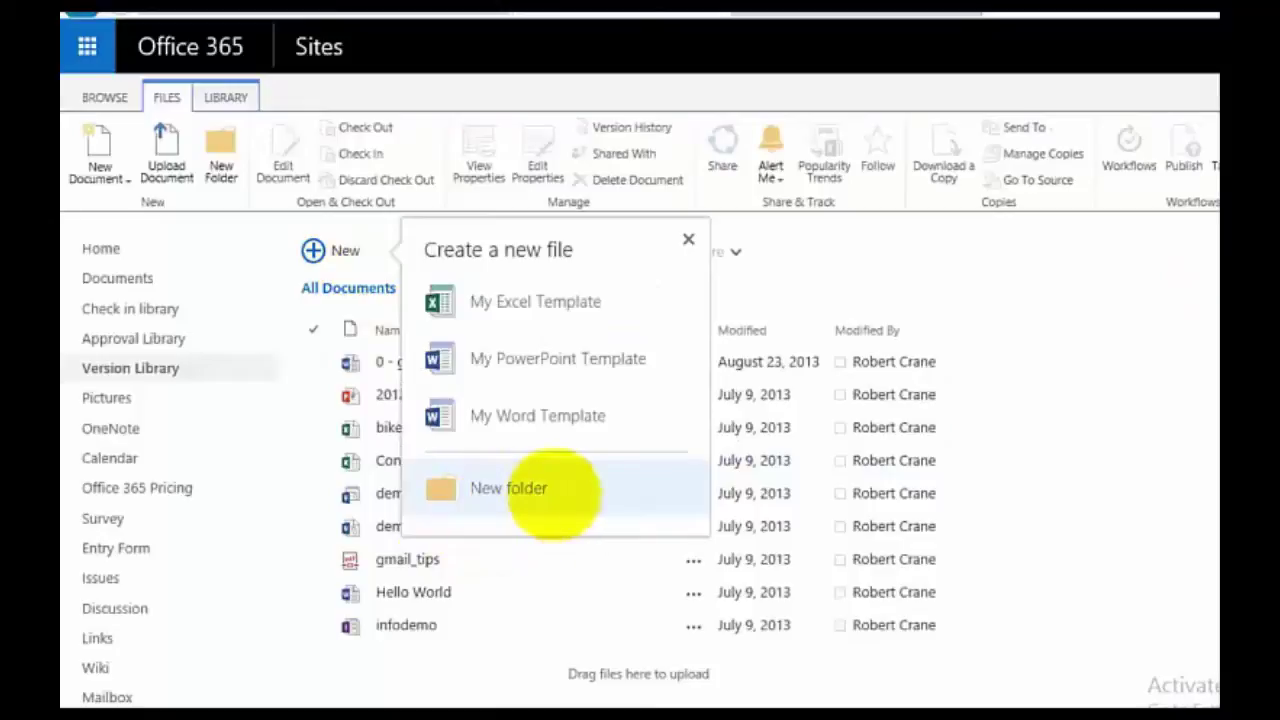
left_click(1128, 443)
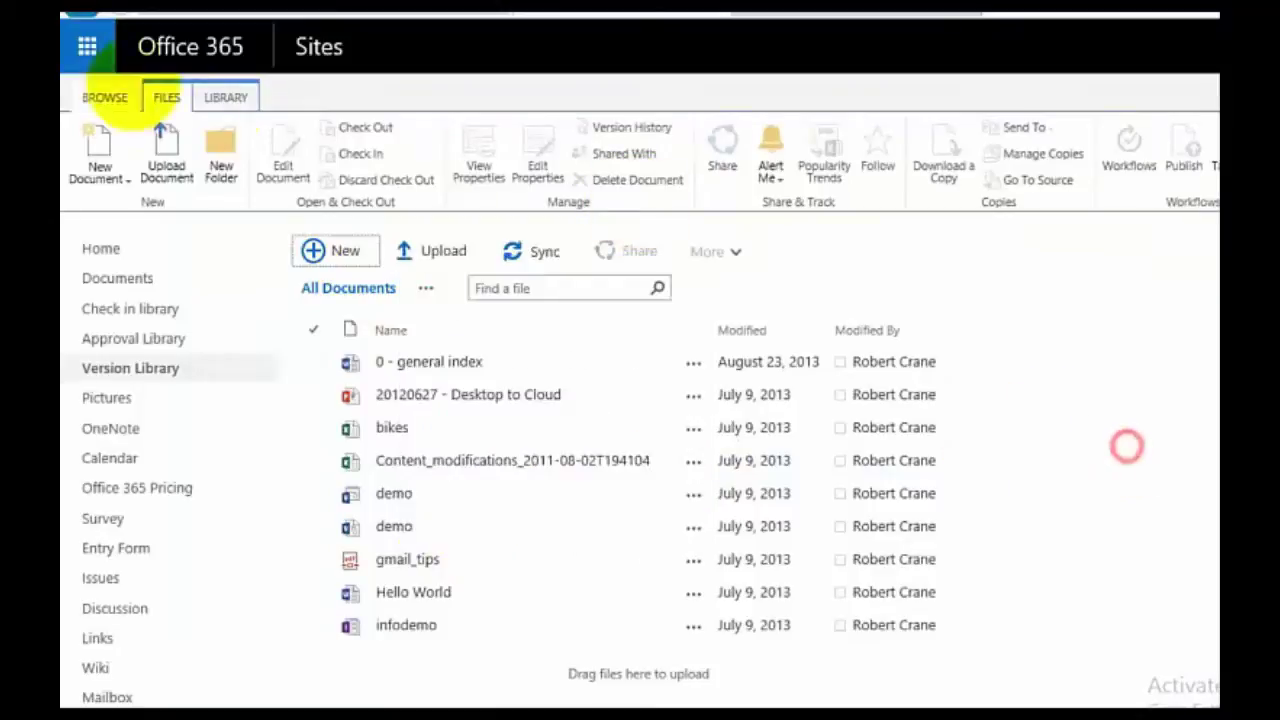
Step: Make the New Folder command unavailable in the Version Library's advanced settings and save
left_click(222, 104)
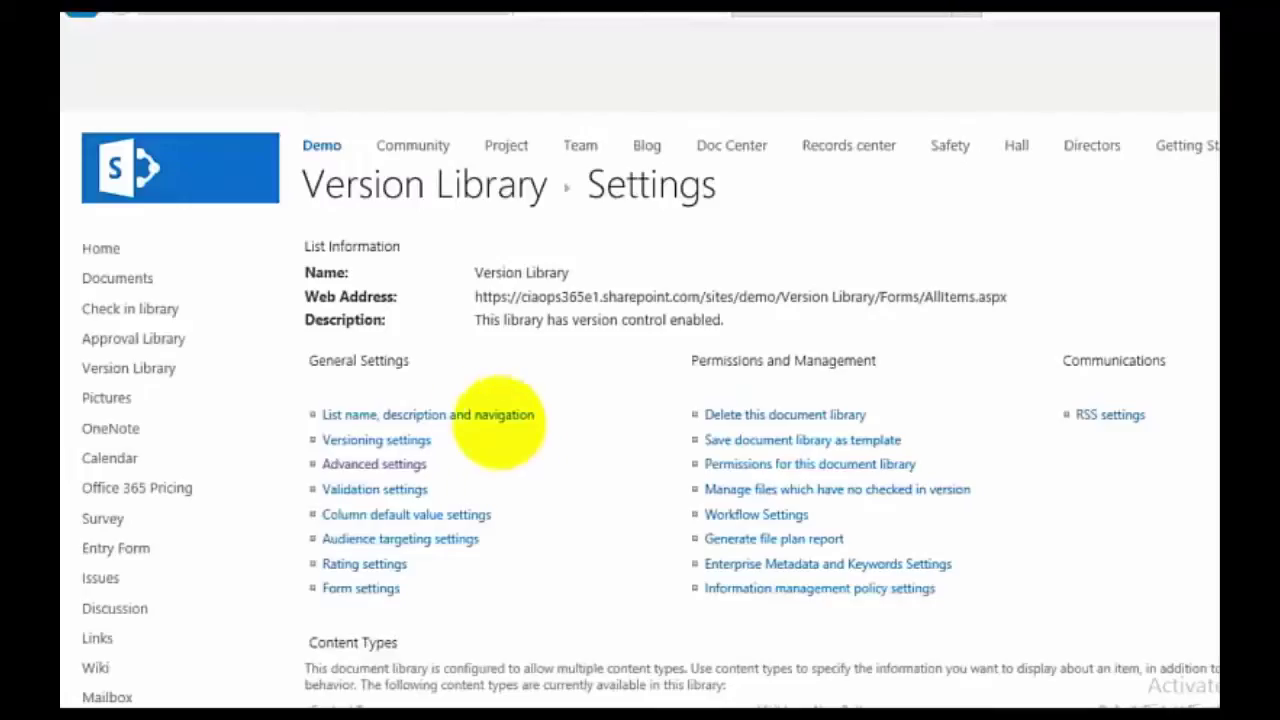
left_click(500, 416)
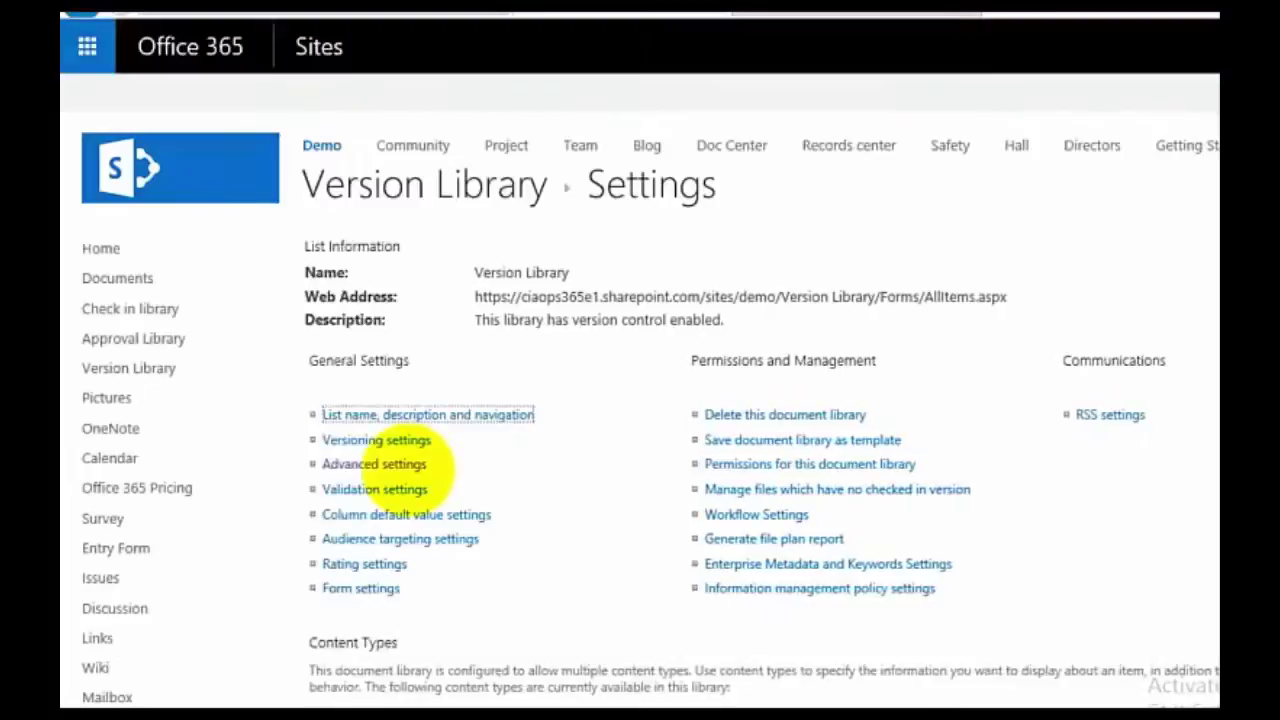
left_click(396, 462)
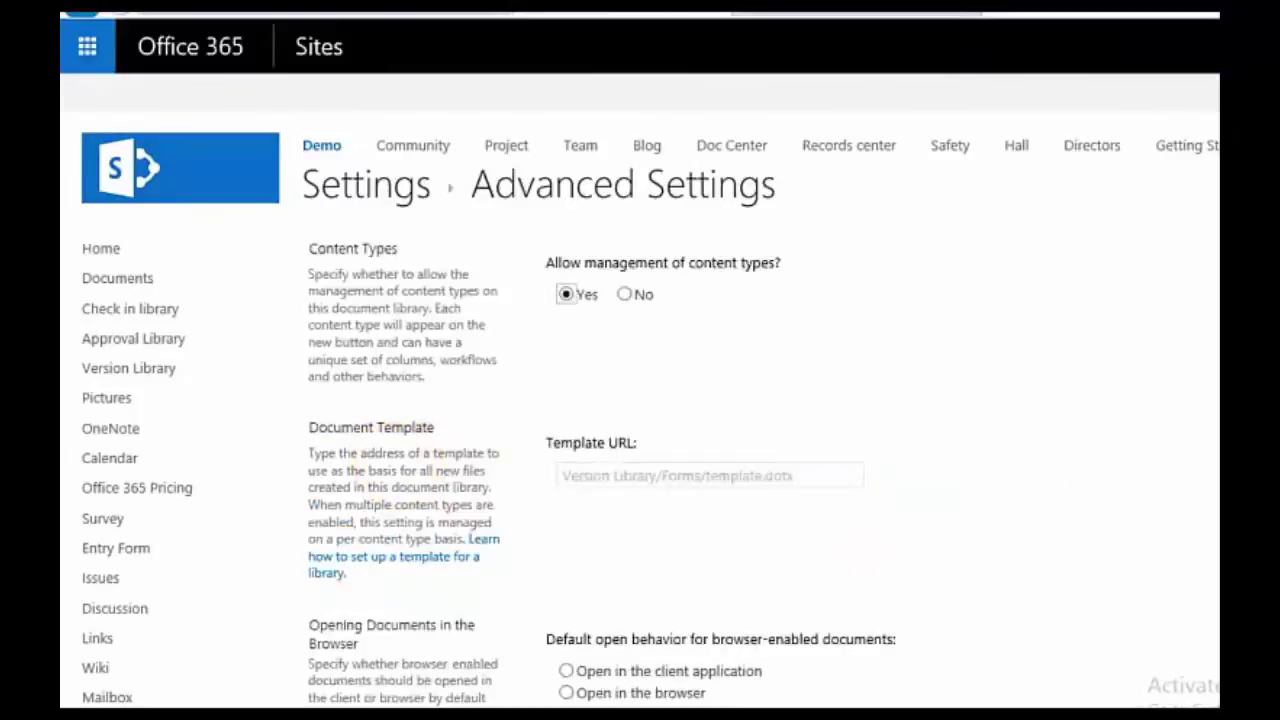
scroll(640, 400, "down", 7)
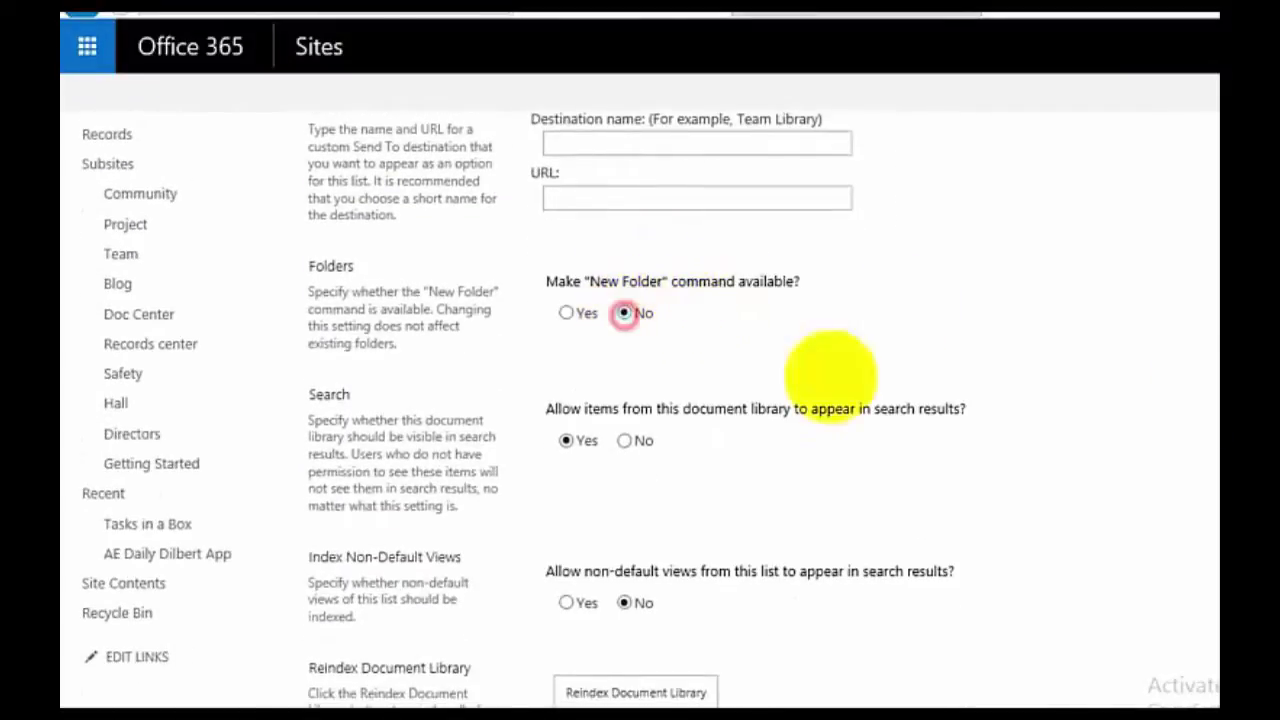
scroll(640, 400, "down", 10)
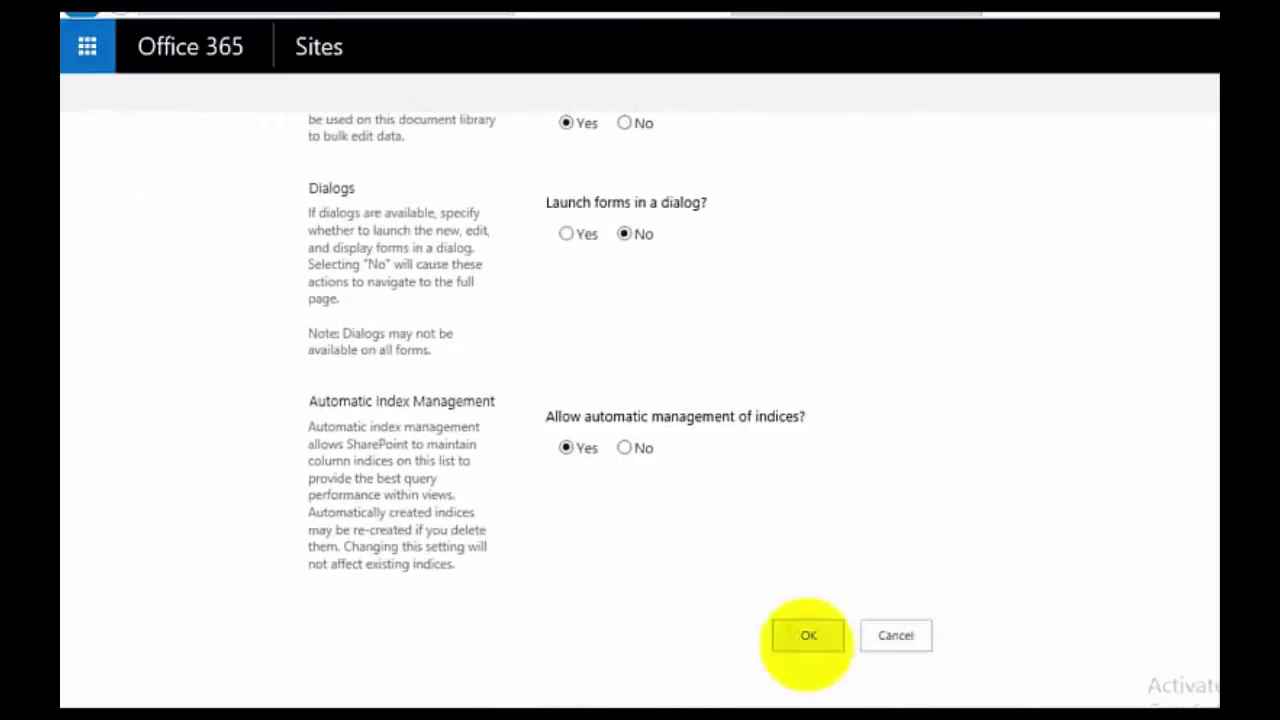
left_click(808, 636)
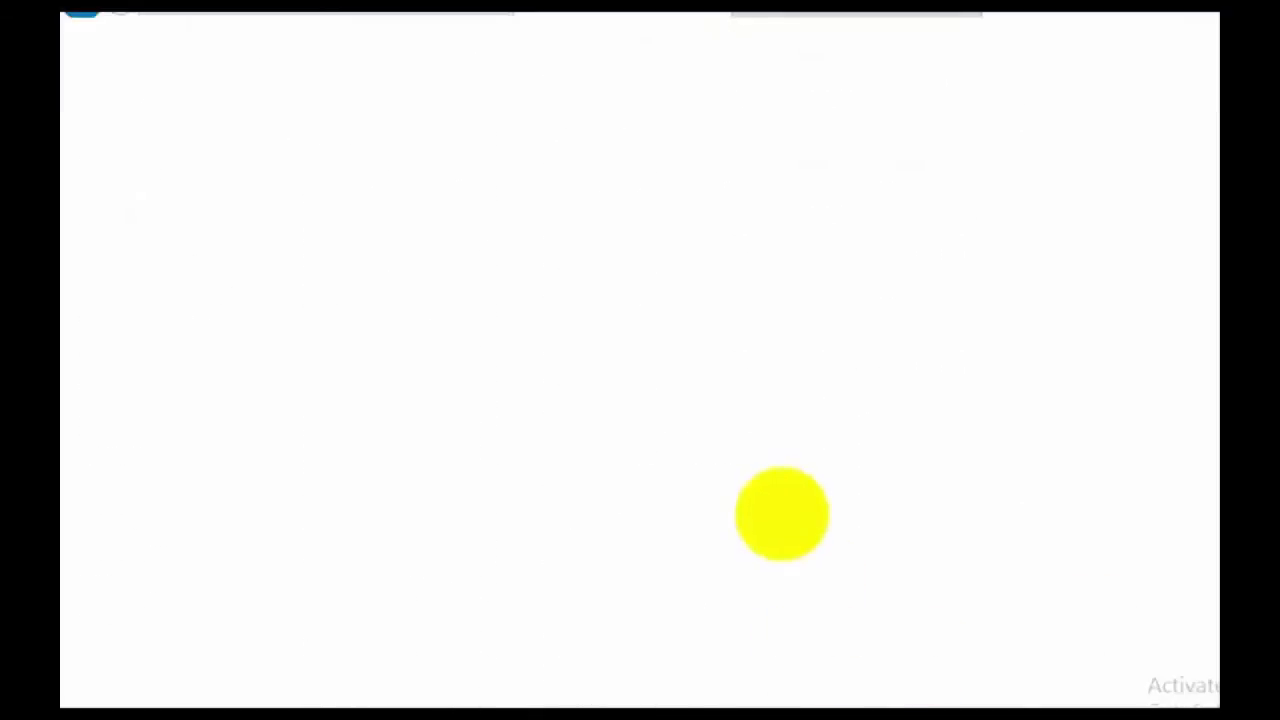
Step: Return to the Version Library and check which choices it offers for creating a new file
left_click(362, 181)
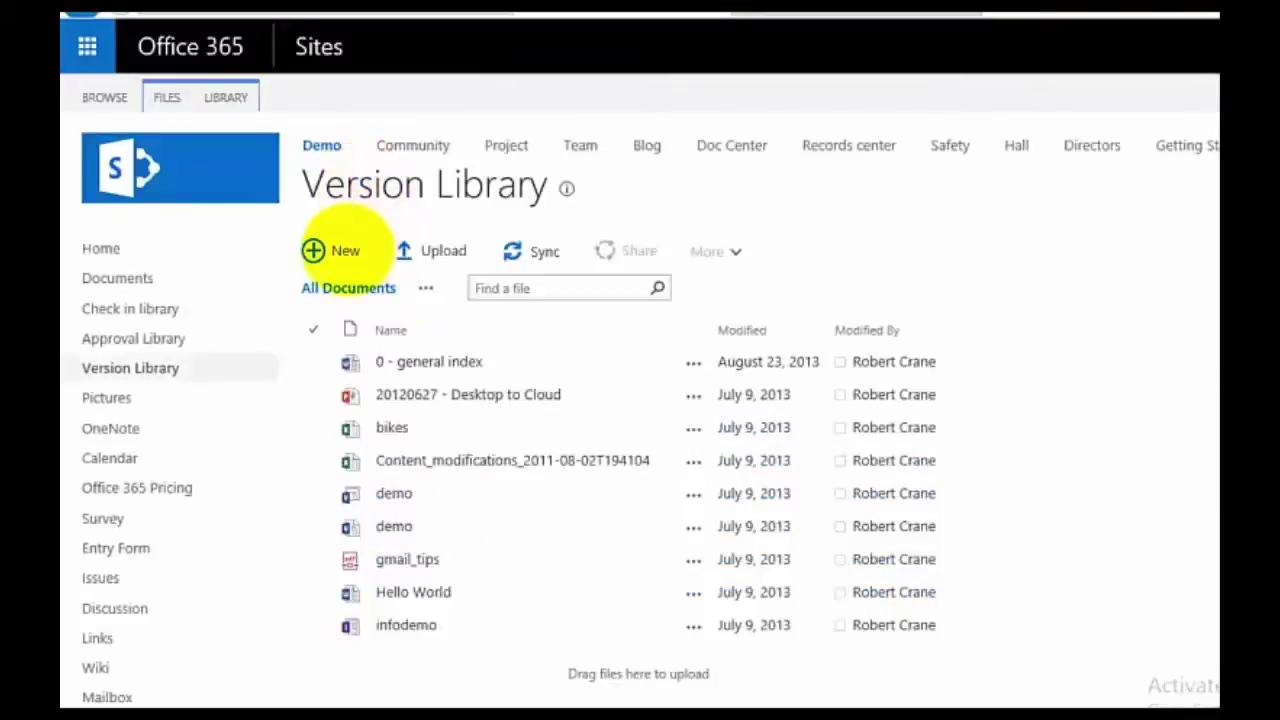
left_click(343, 251)
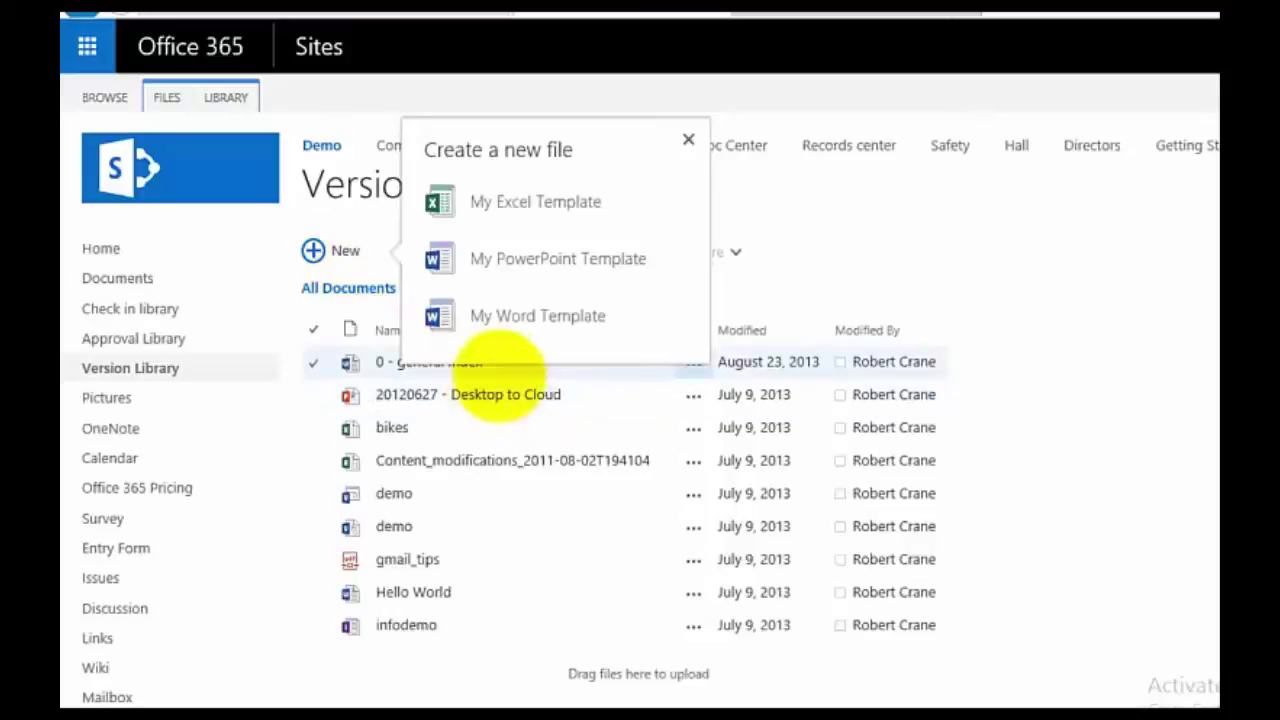
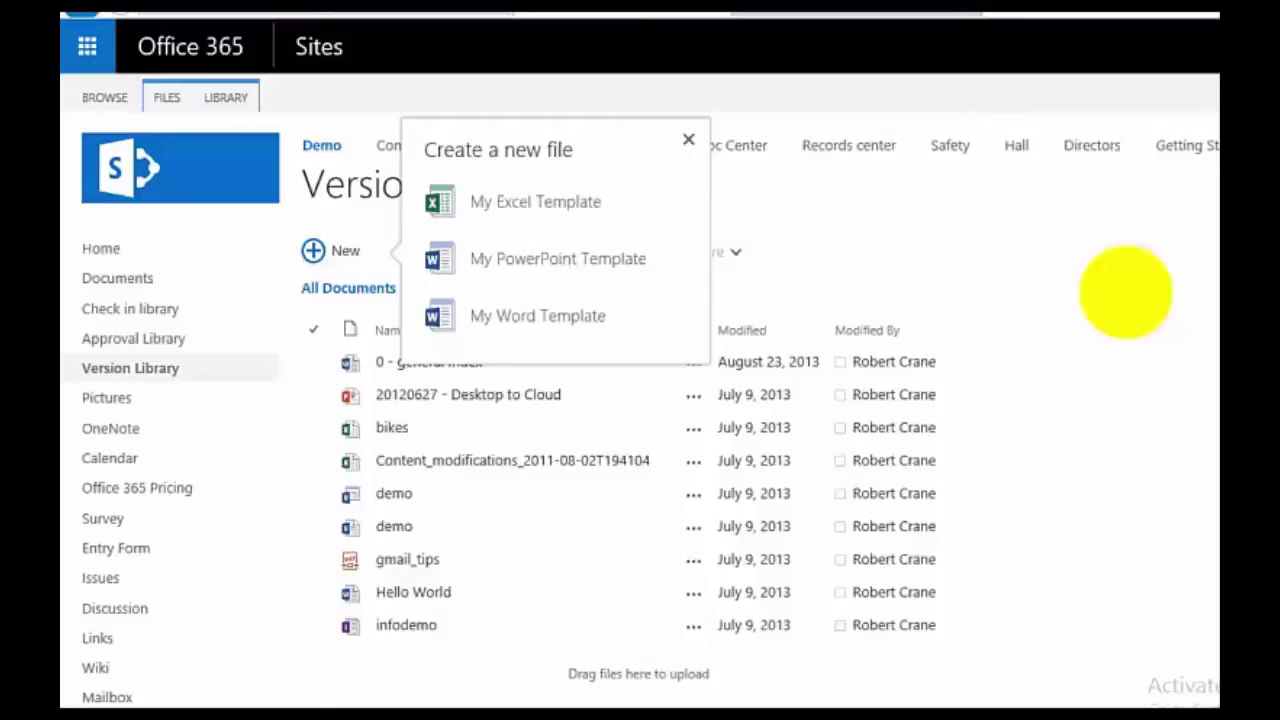
left_click(1091, 271)
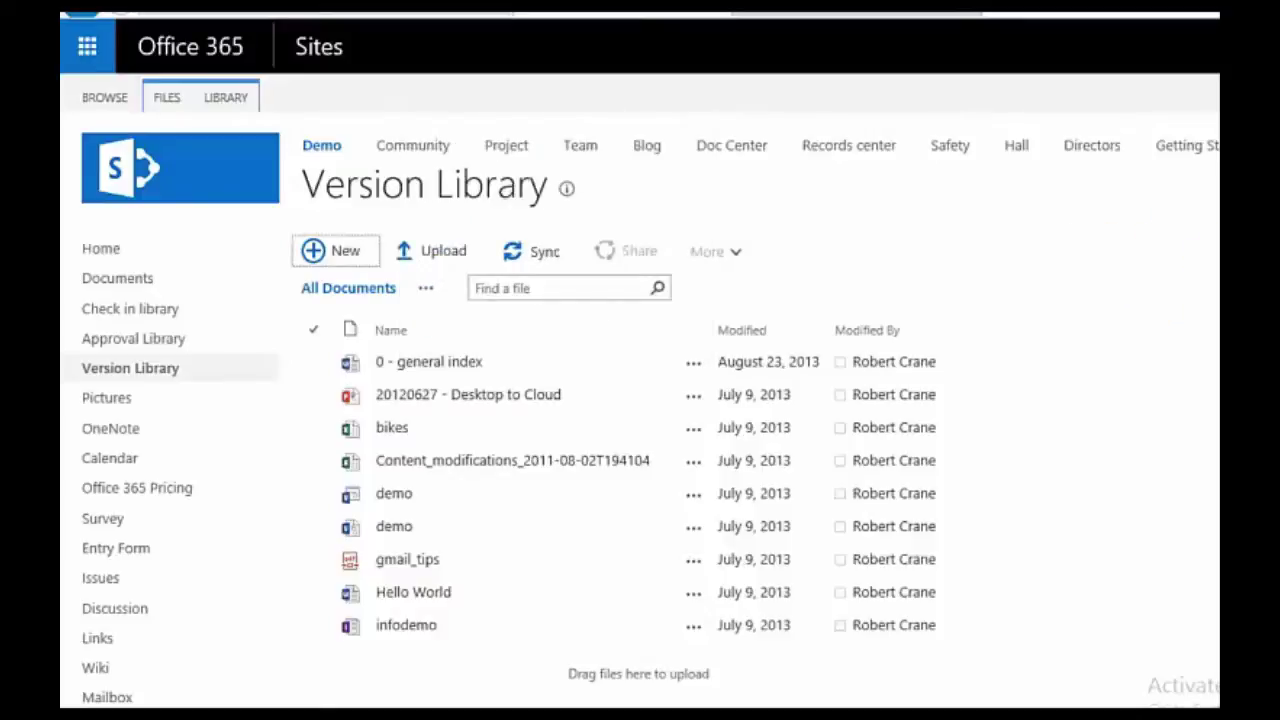
Step: Open the advanced settings of the My Word Template site content type in the CIAOPS group
left_click(1214, 46)
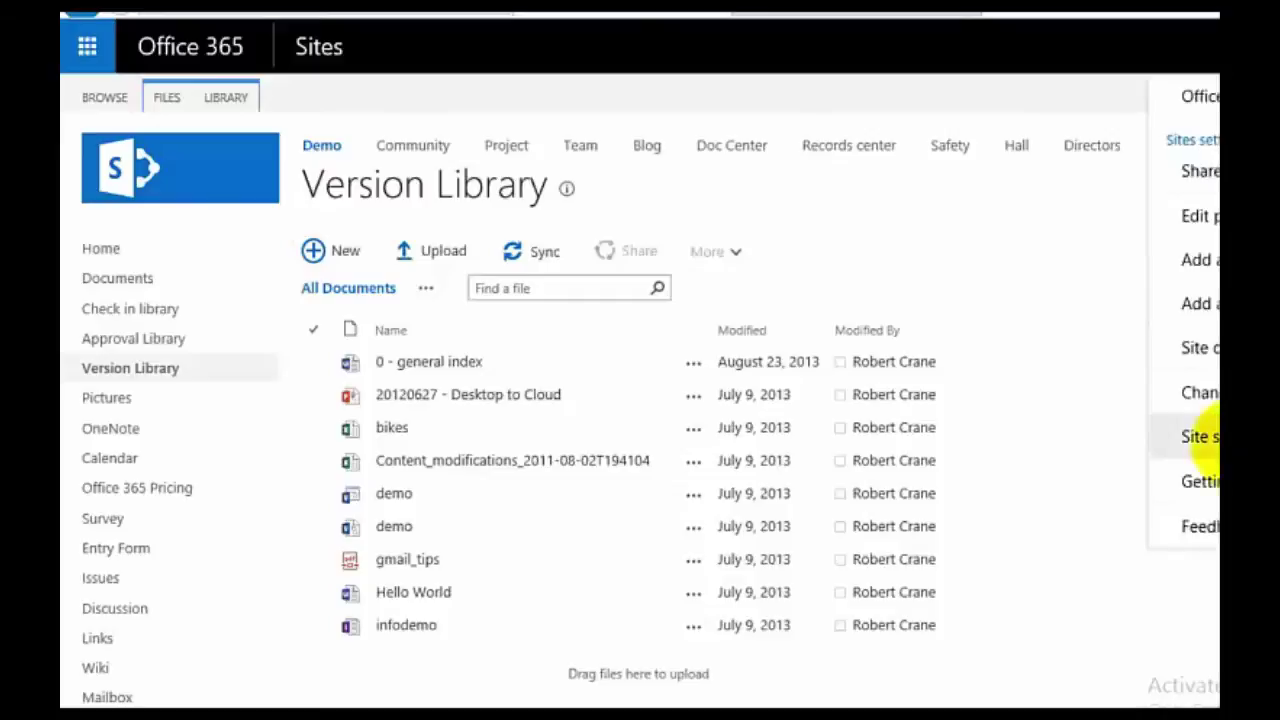
left_click(1208, 436)
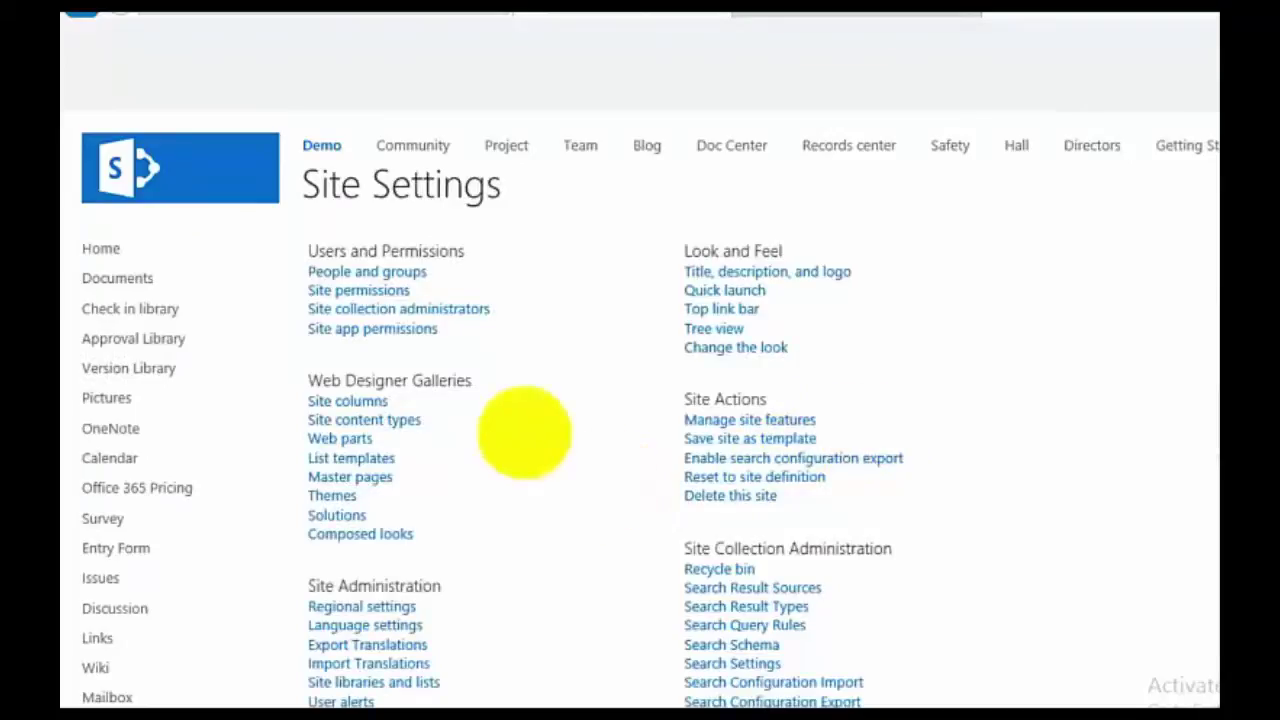
left_click(362, 420)
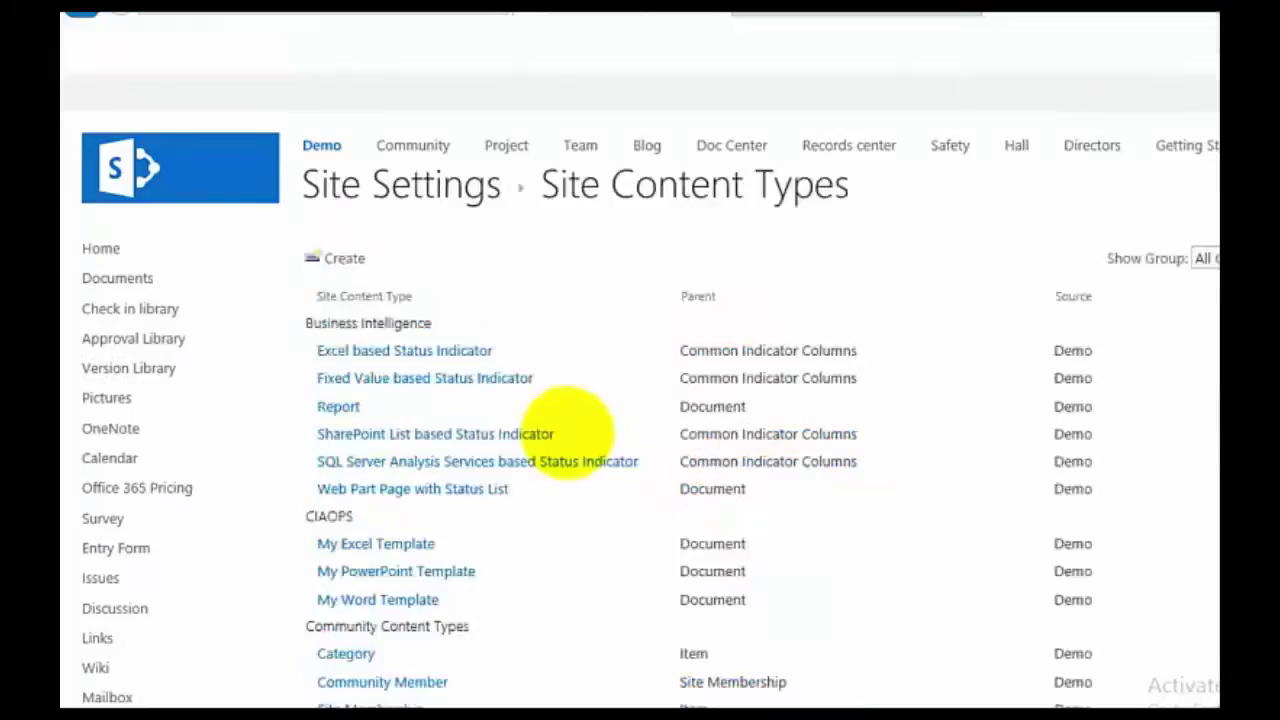
left_click(1205, 258)
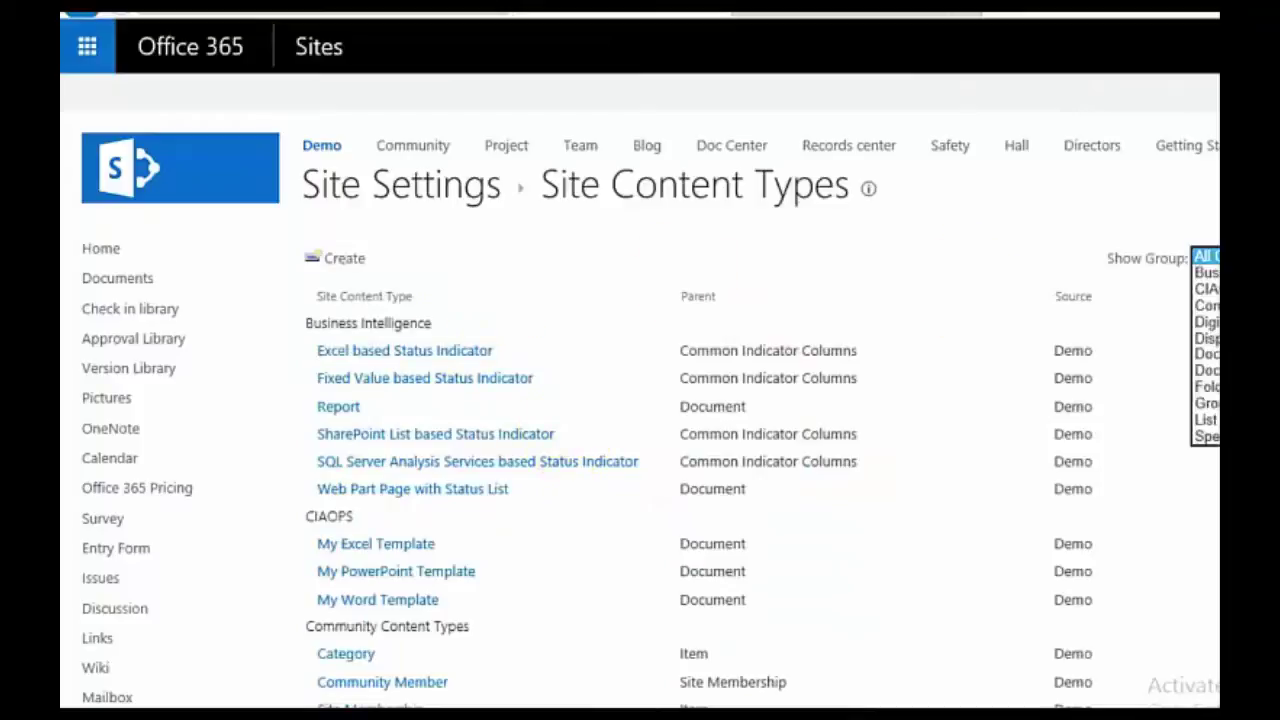
left_click(1205, 289)
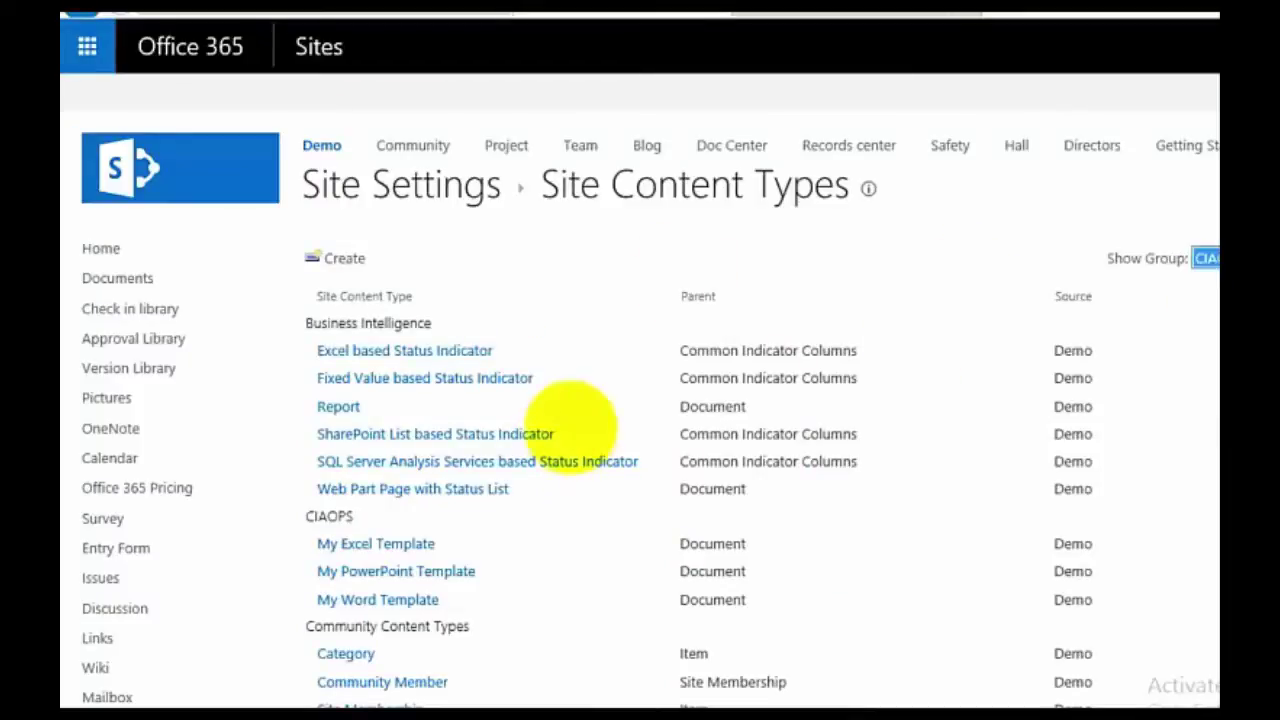
left_click(388, 406)
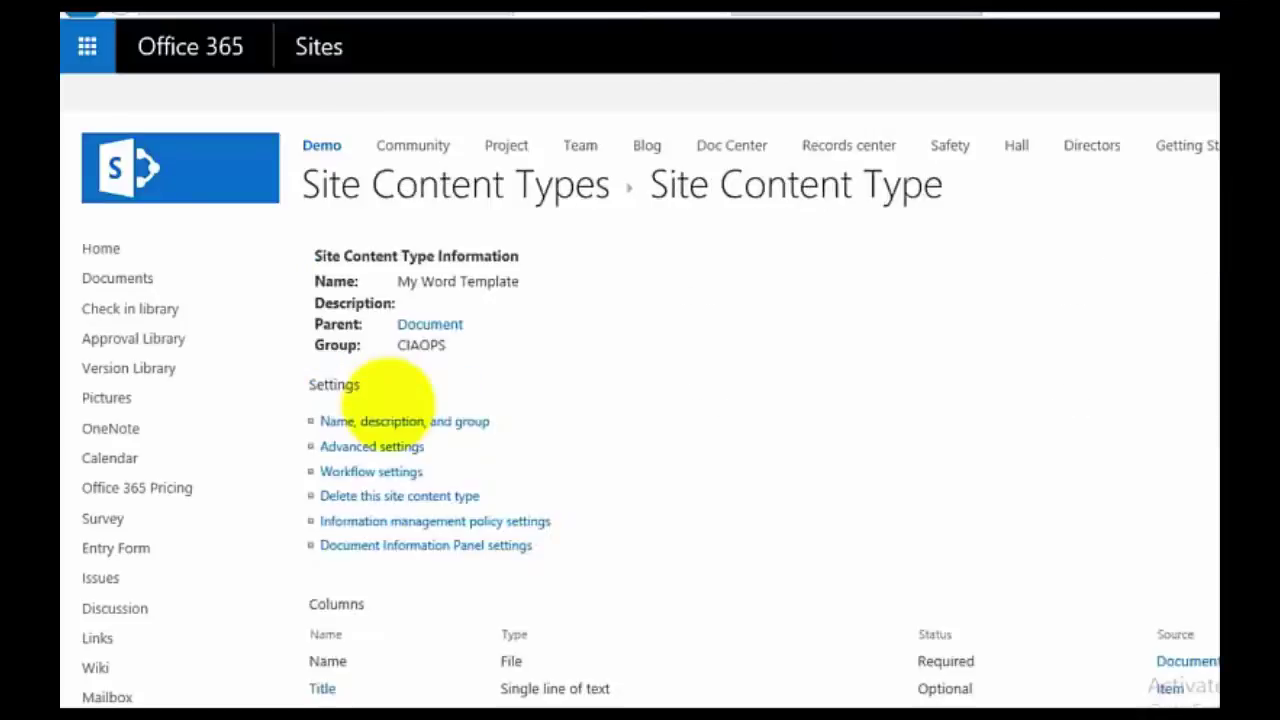
left_click(380, 448)
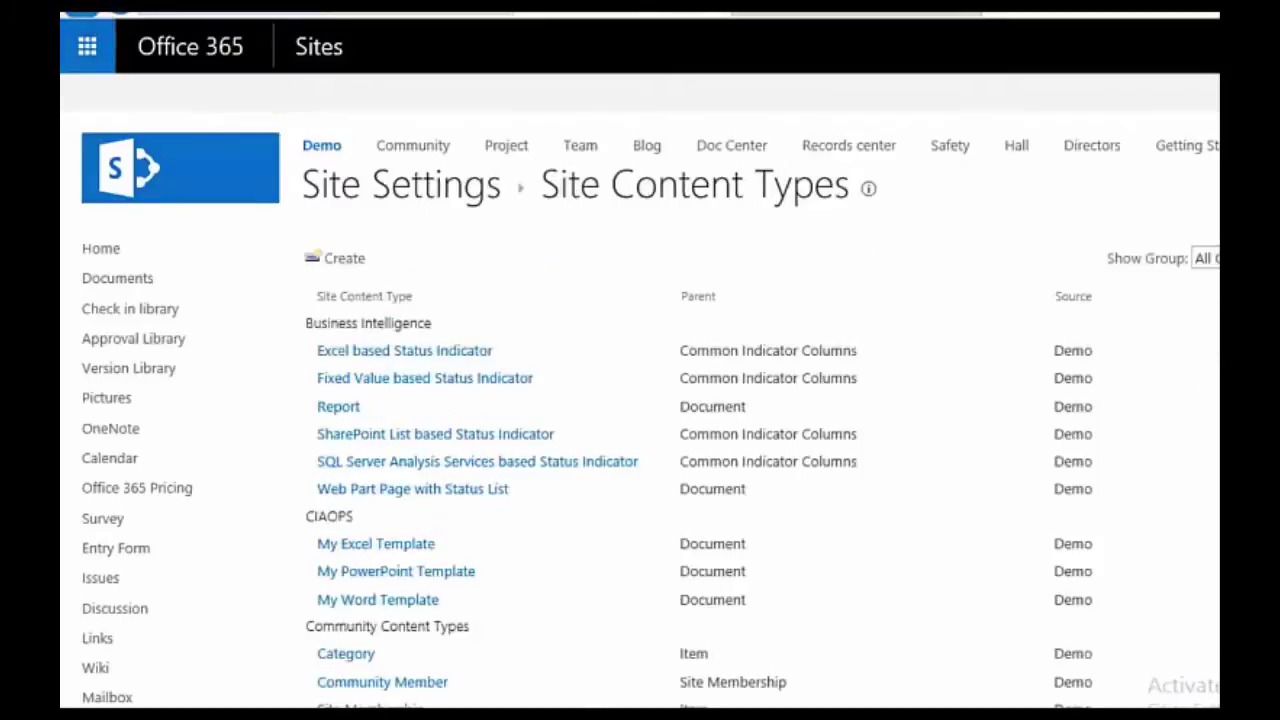
Step: Upload Strategy.potx as the document template of the My PowerPoint Template site content type in the CIAOPS group
left_click(1205, 258)
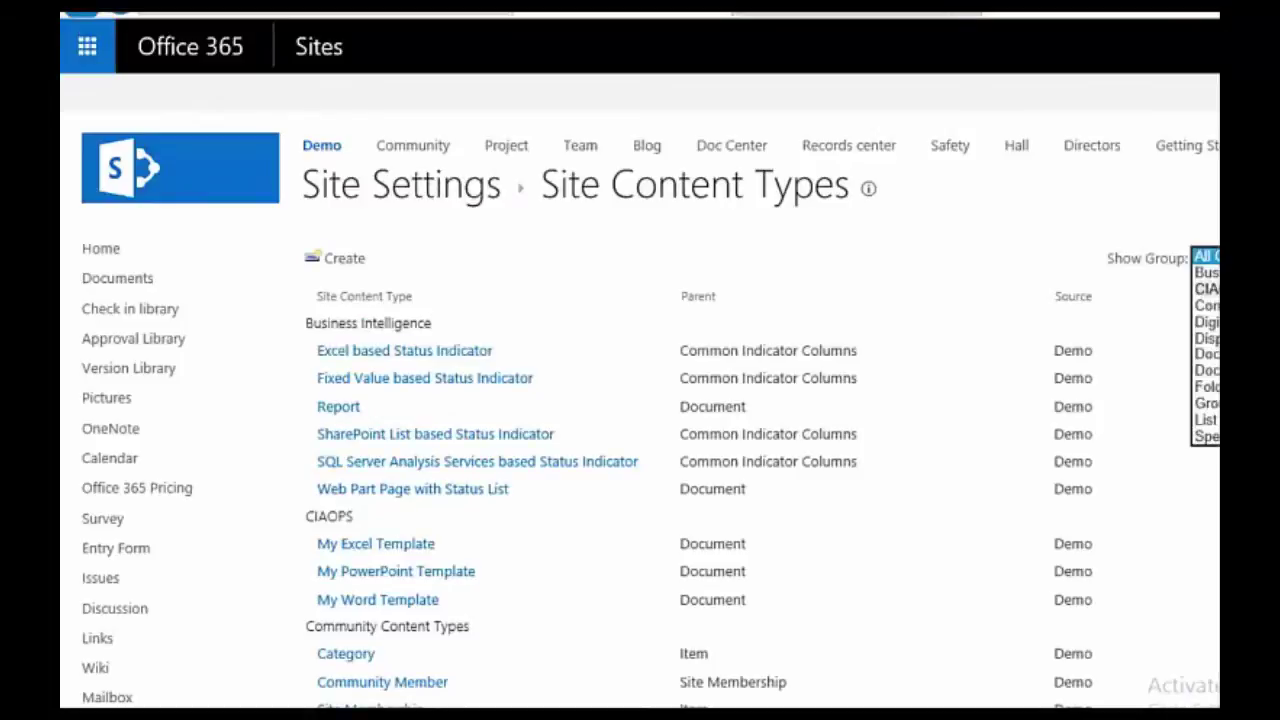
left_click(1205, 289)
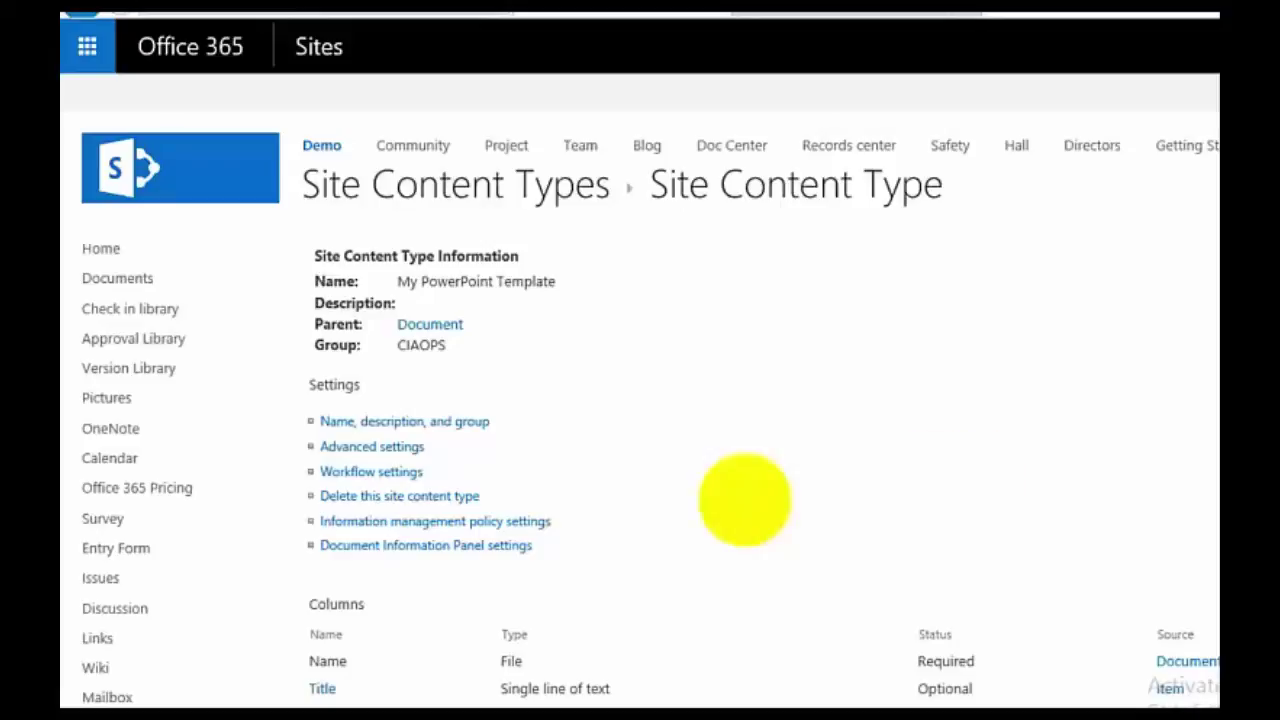
left_click(400, 446)
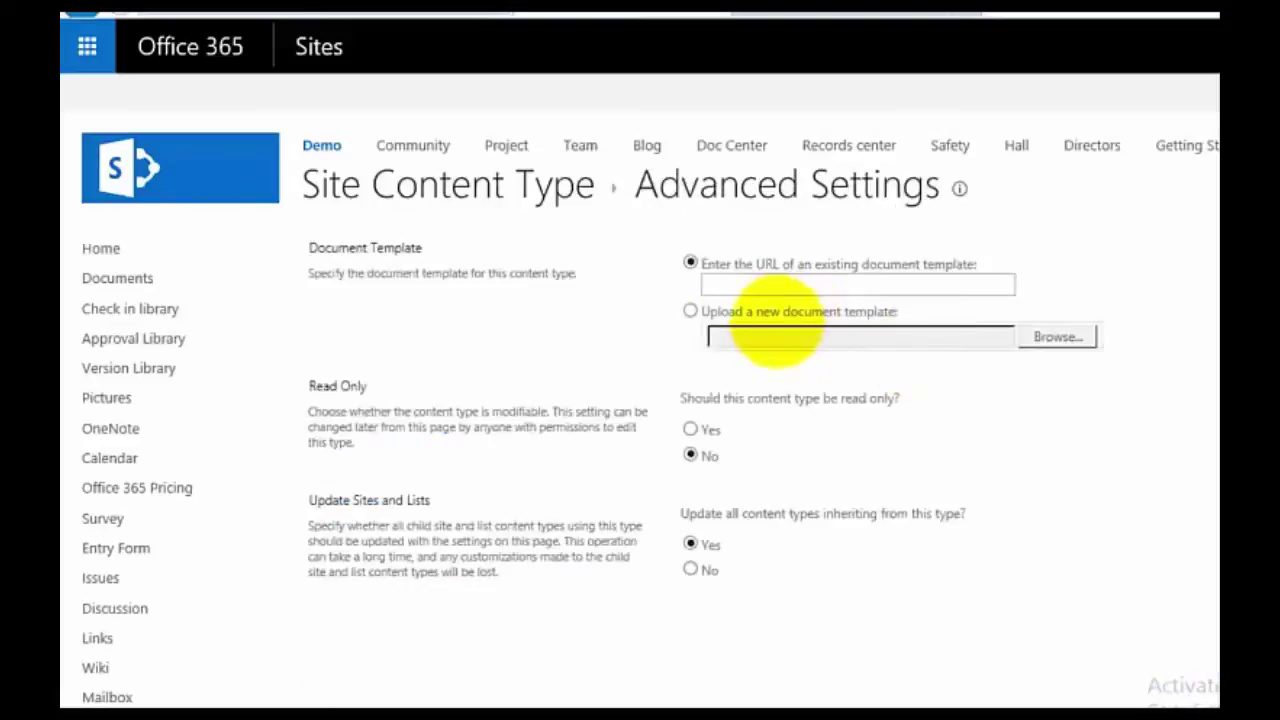
left_click(690, 311)
left_click(1062, 340)
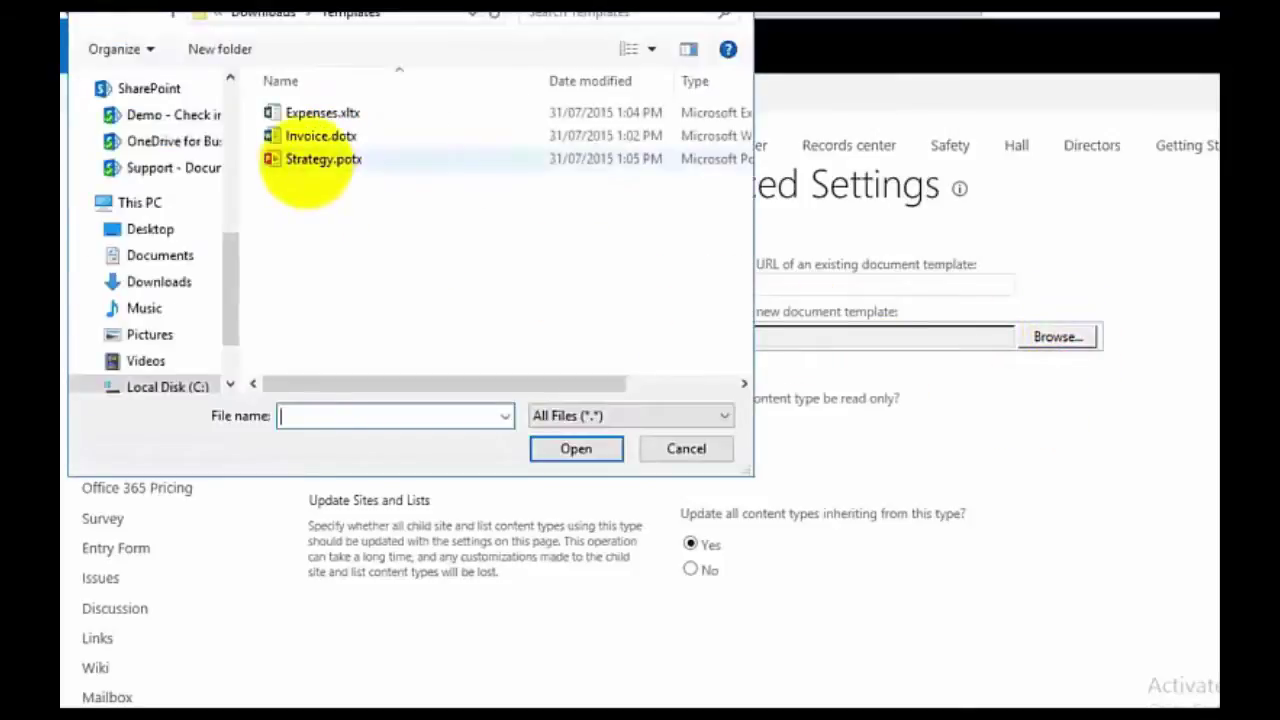
left_click(302, 159)
left_click(555, 446)
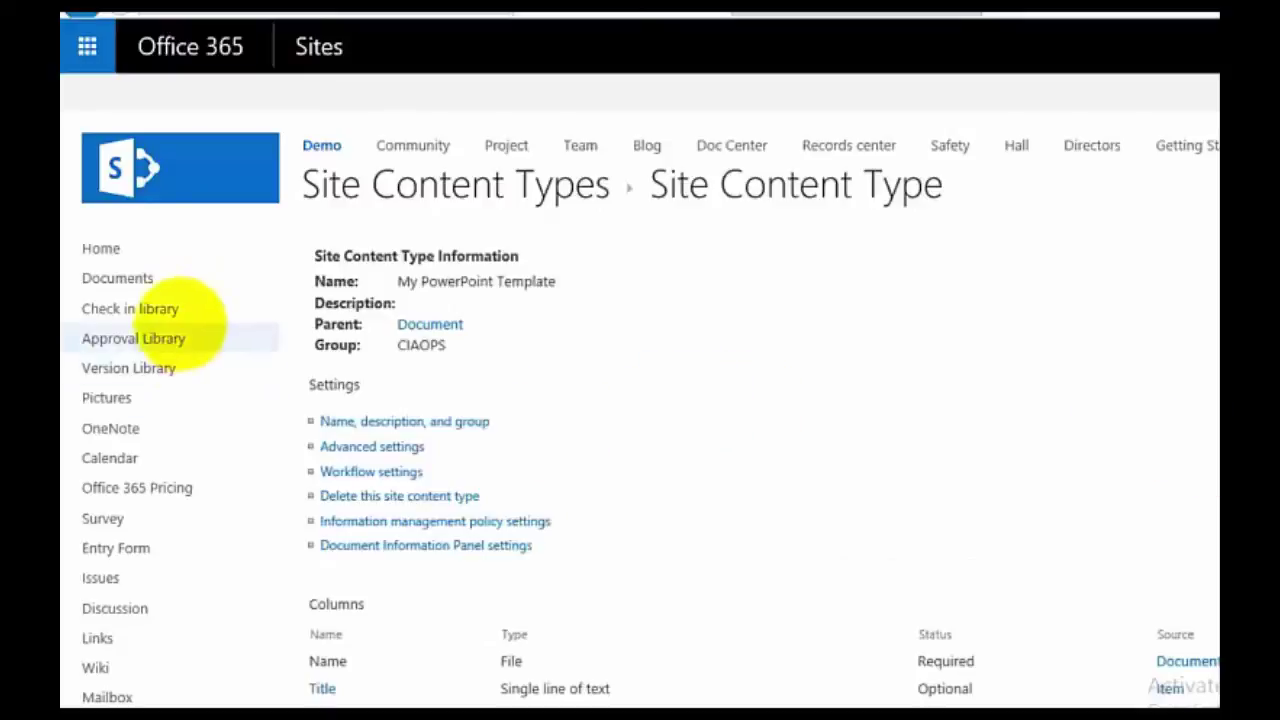
Step: Check the My PowerPoint Template entry among the Version Library's choices for new files
left_click(160, 370)
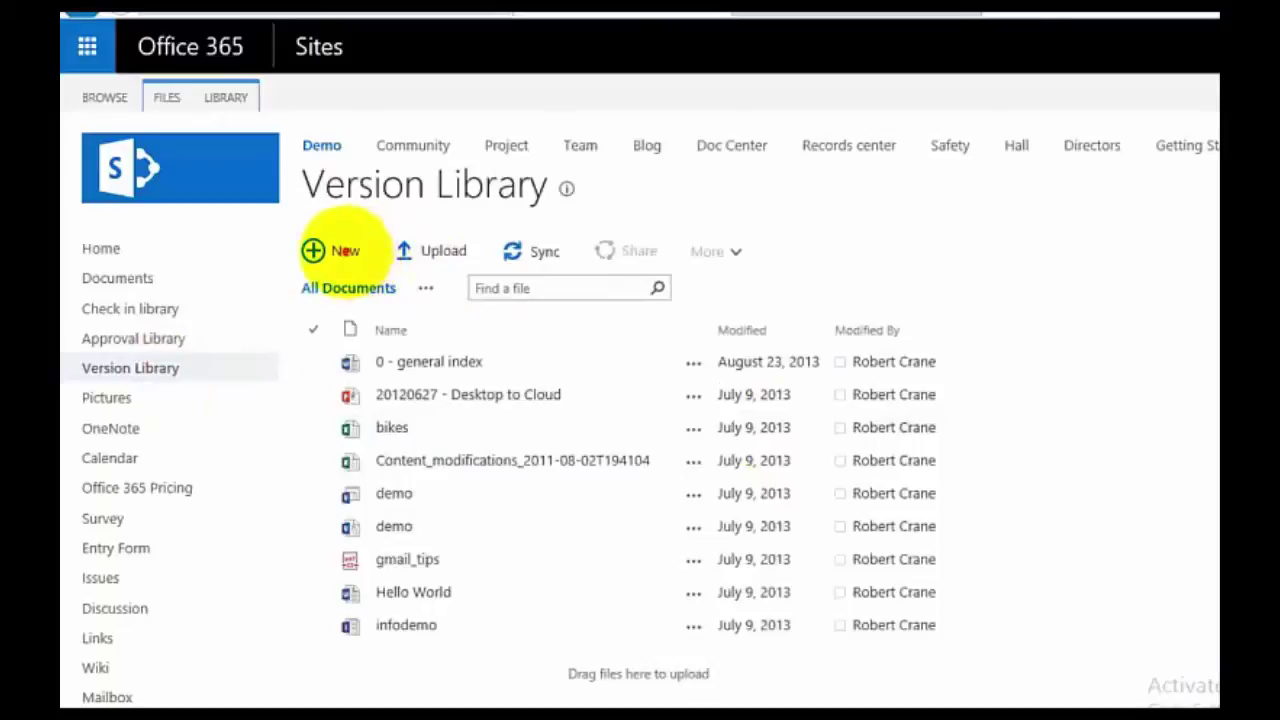
left_click(338, 250)
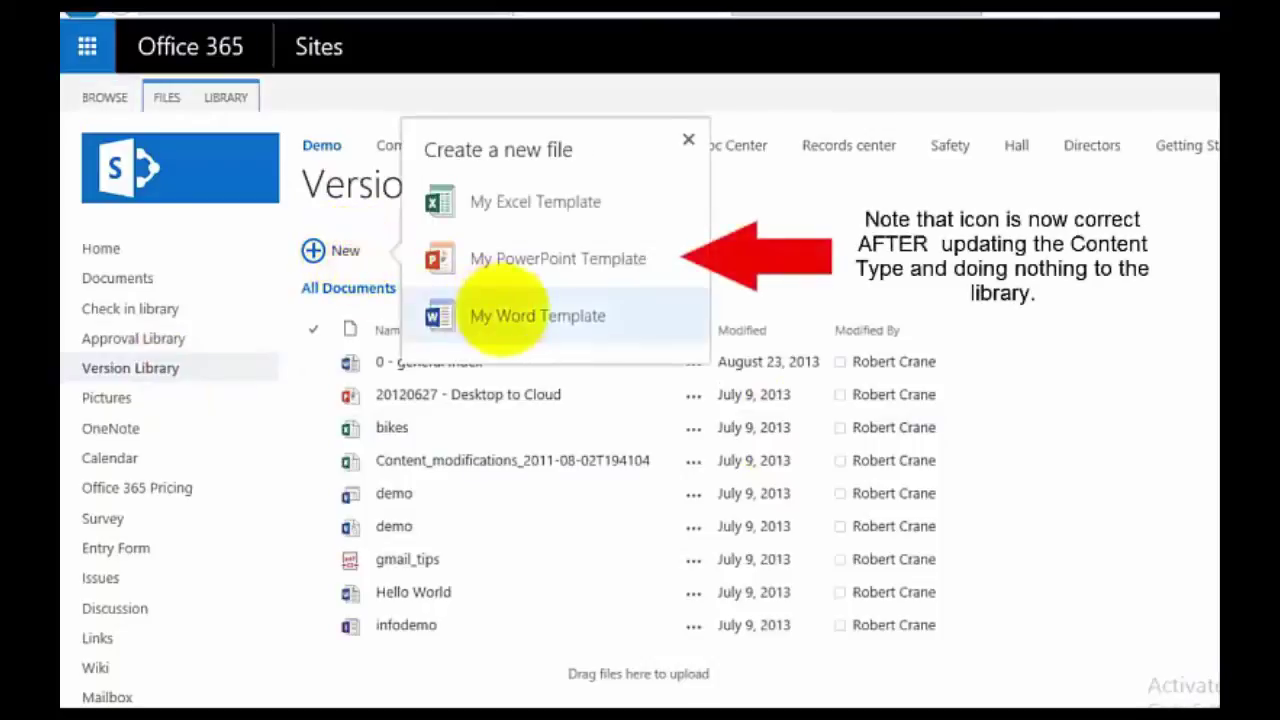